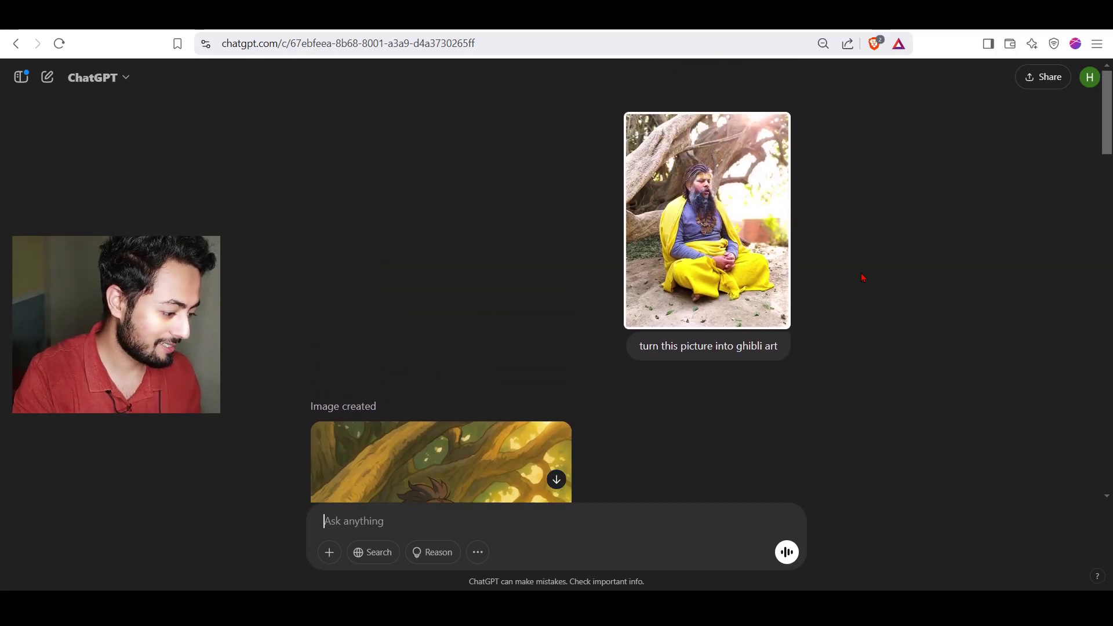
Examine the uploaded photos and their Ghibli-style versions in the ChatGPT conversation, along with the YouTube thumbnail design in Canva.
scroll(863, 278, down, 1)
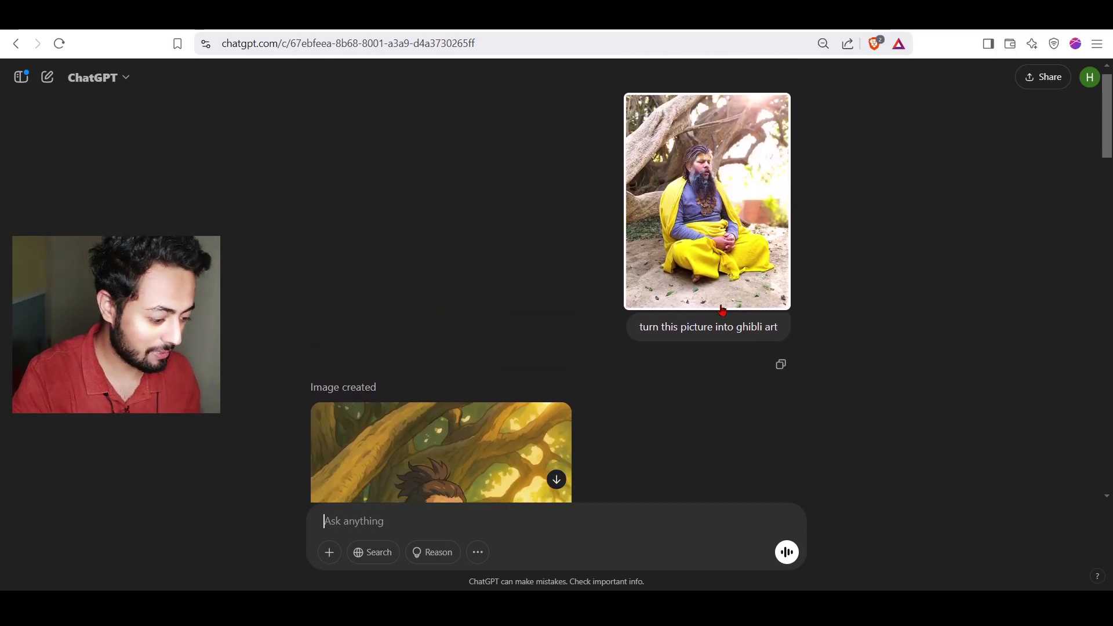
scroll(722, 311, down, 3)
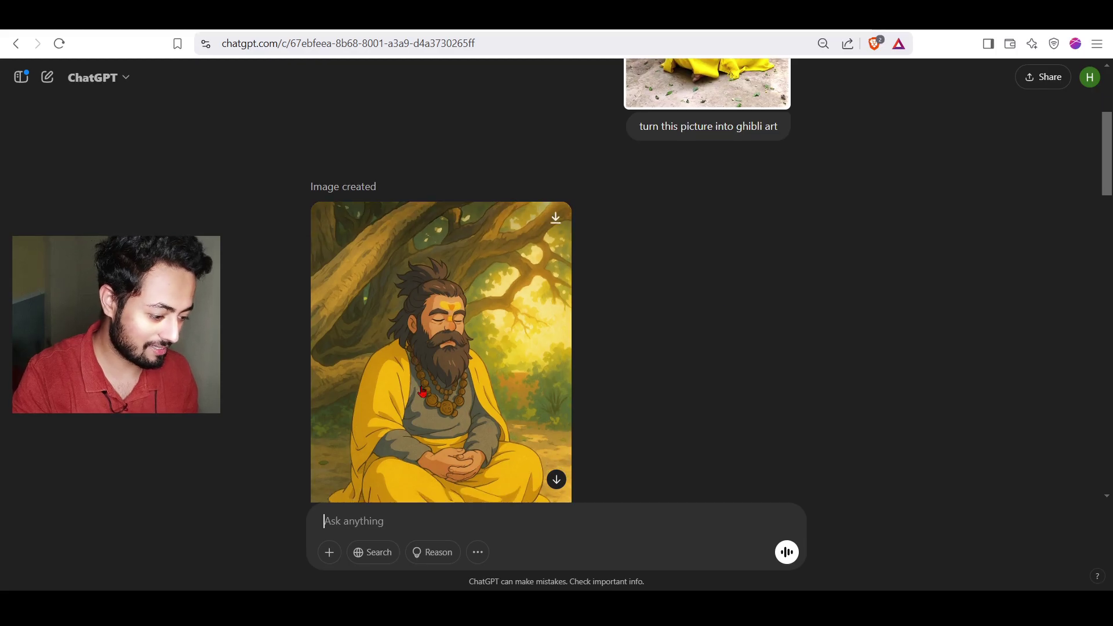
scroll(630, 377, down, 6)
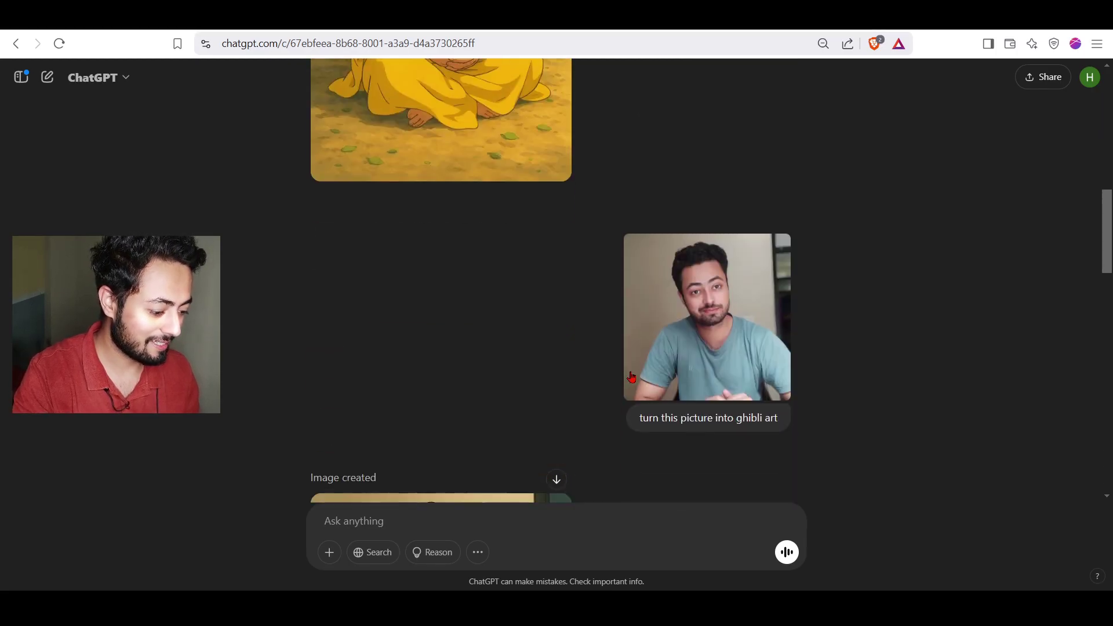
scroll(630, 378, down, 12)
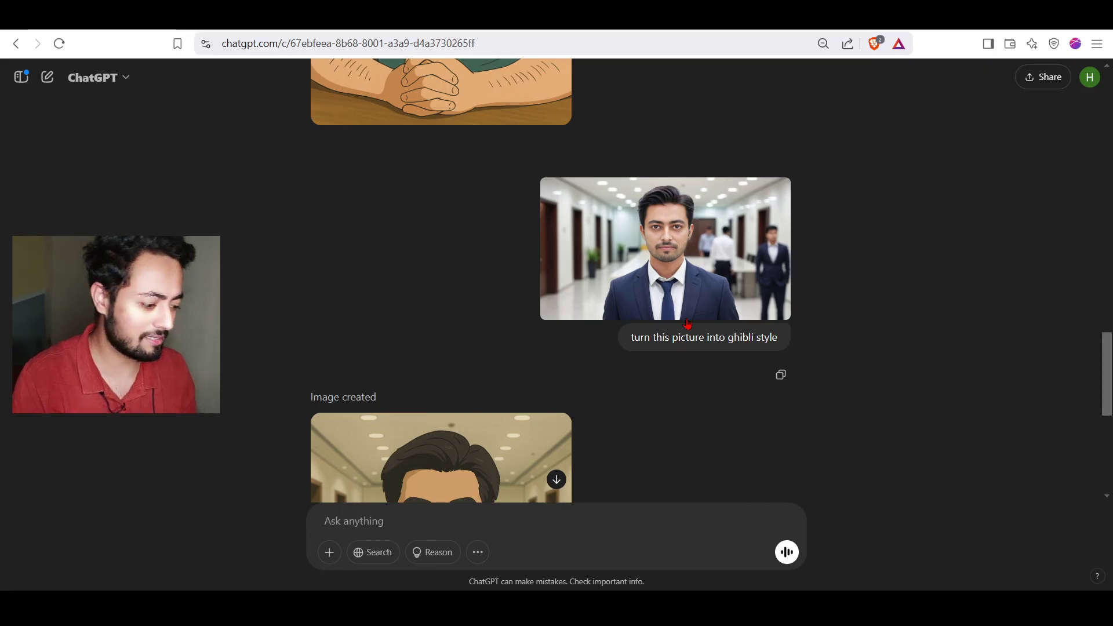
scroll(688, 322, down, 6)
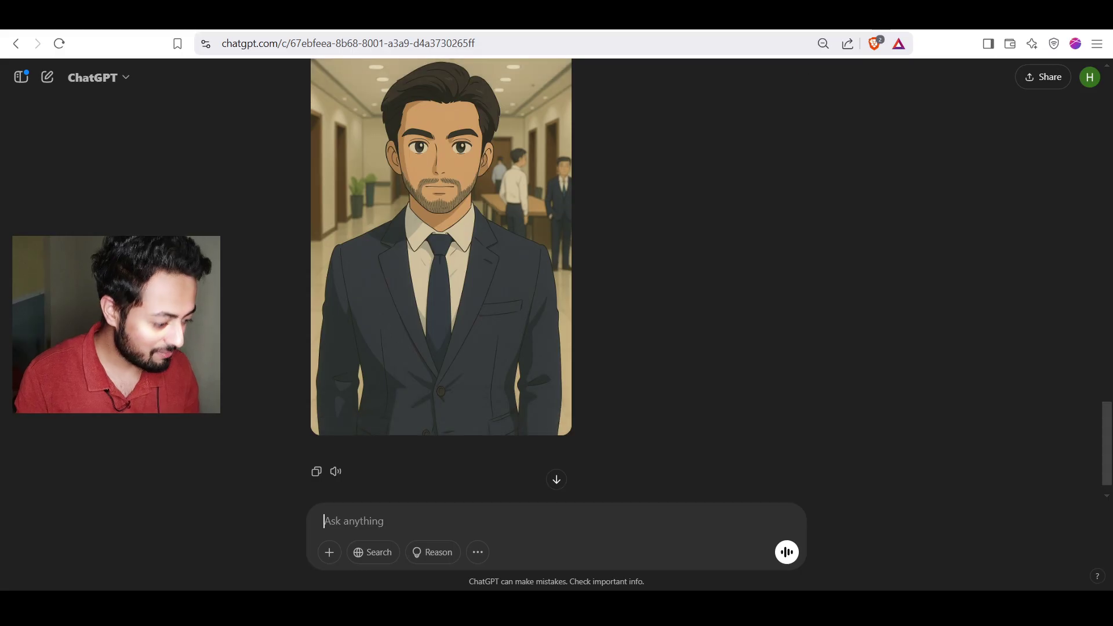
key(ctrl+Tab)
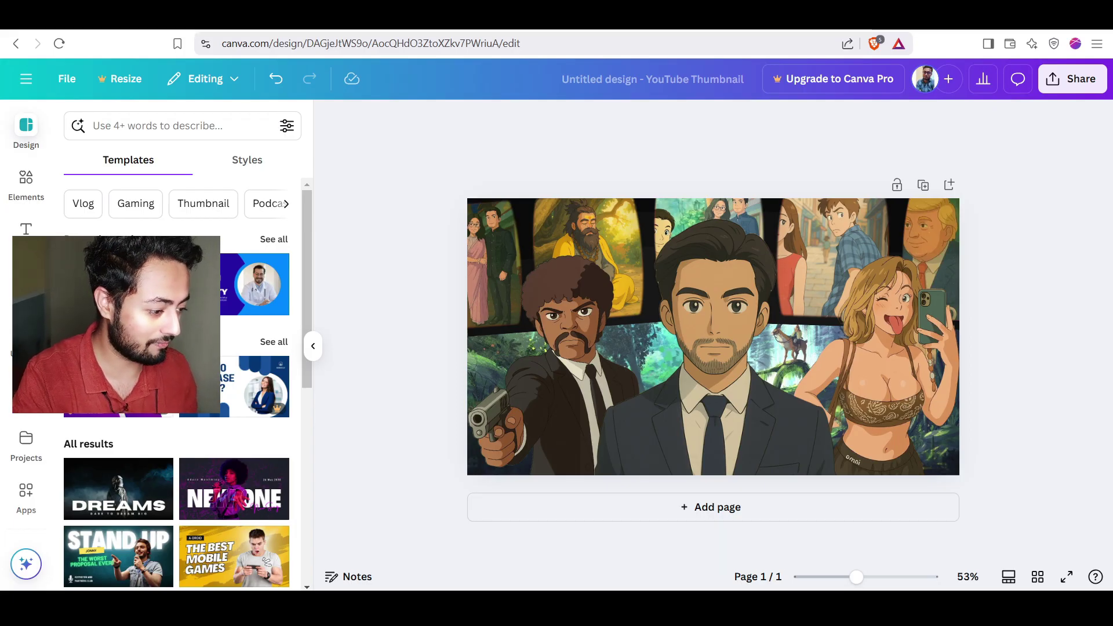
click(579, 14)
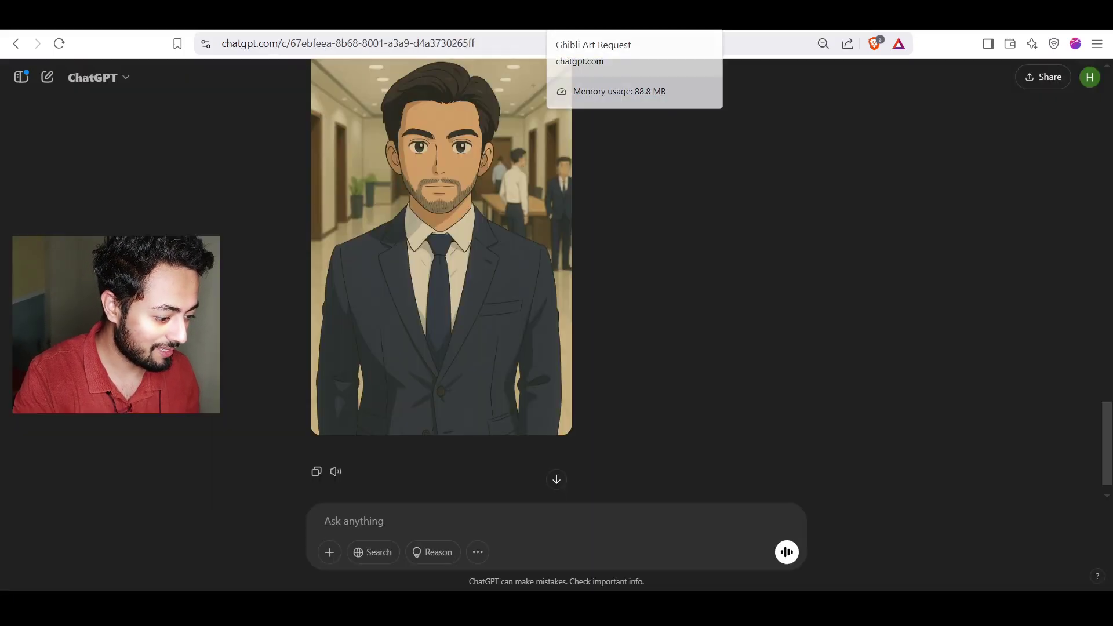
scroll(703, 371, down, 1)
scroll(703, 372, up, 2)
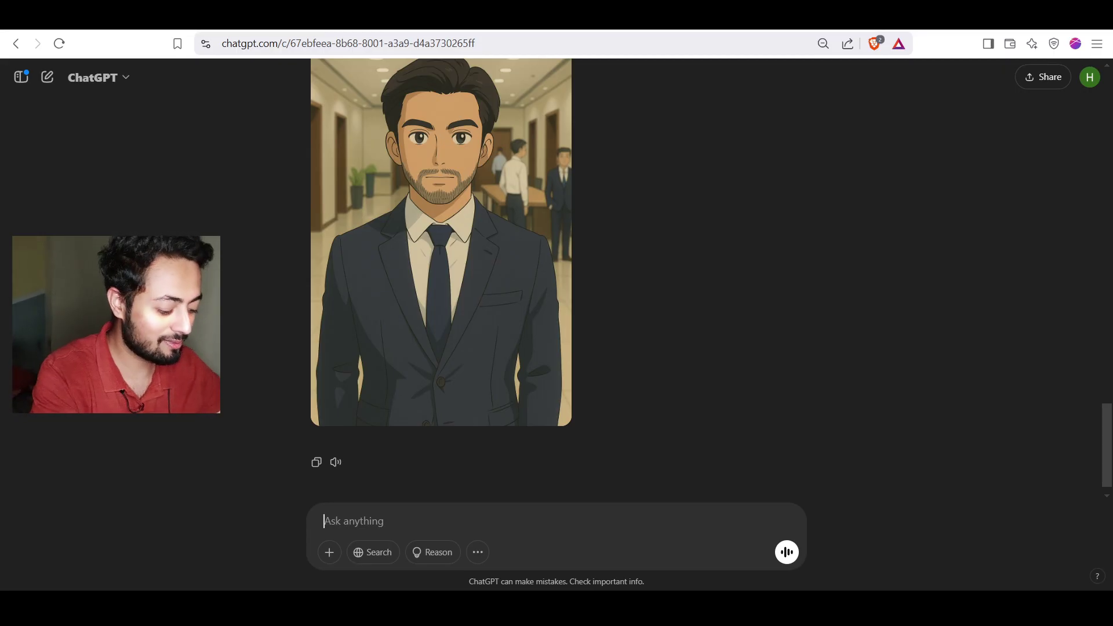
Open temp-mail.org/en/ in a new tab and examine the temporary email address and its inbox.
key(ctrl+t)
text(temp-mail.org/en/)
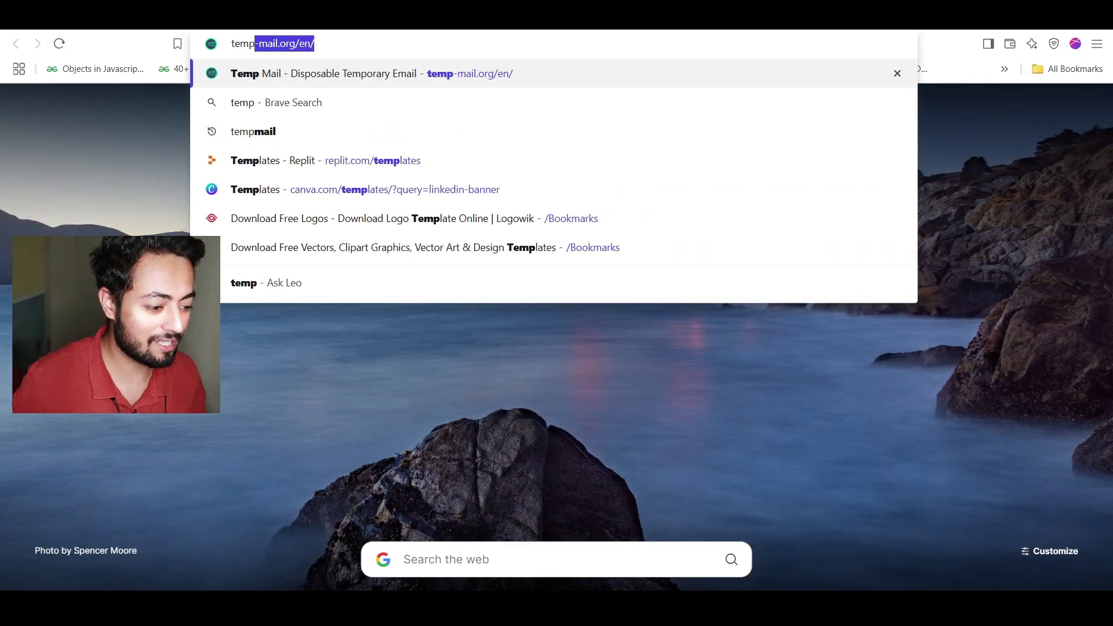
key(Return)
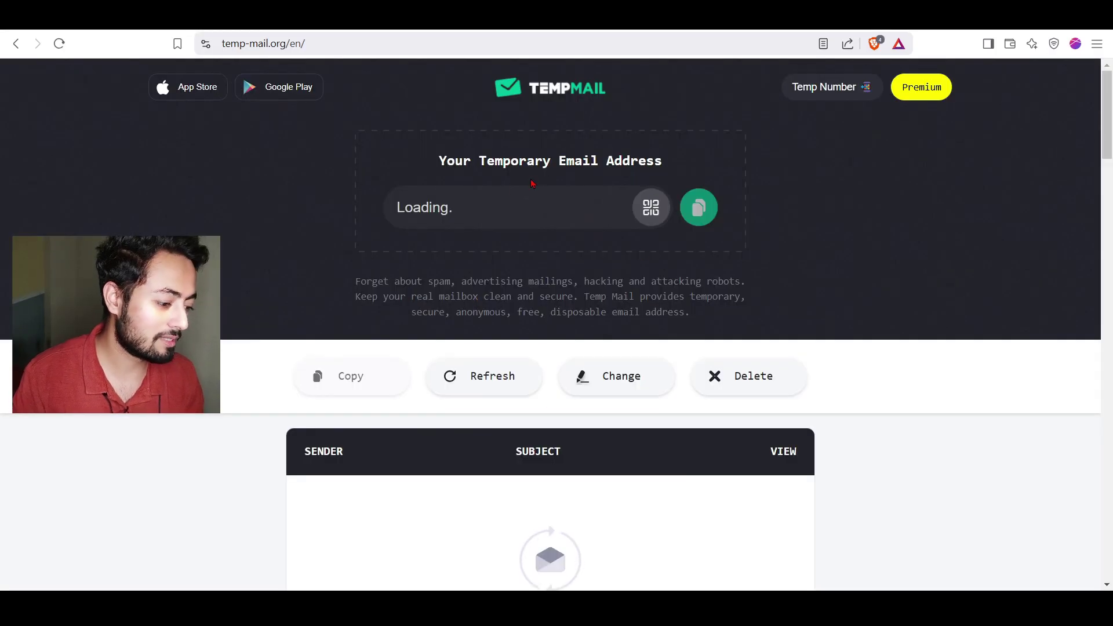
triple_click(447, 203)
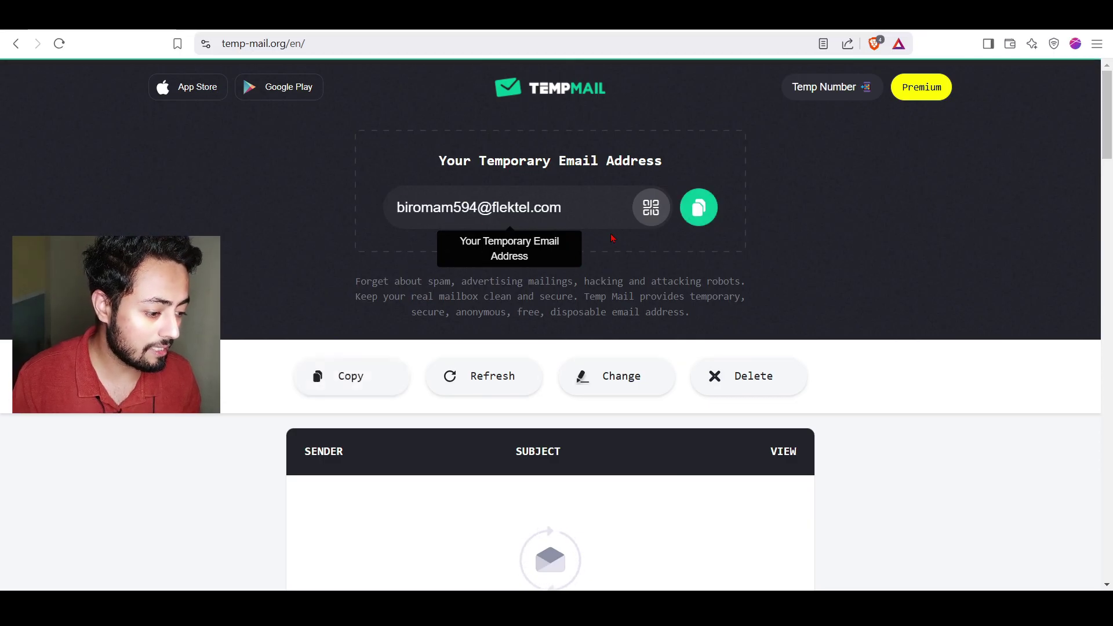
click(565, 205)
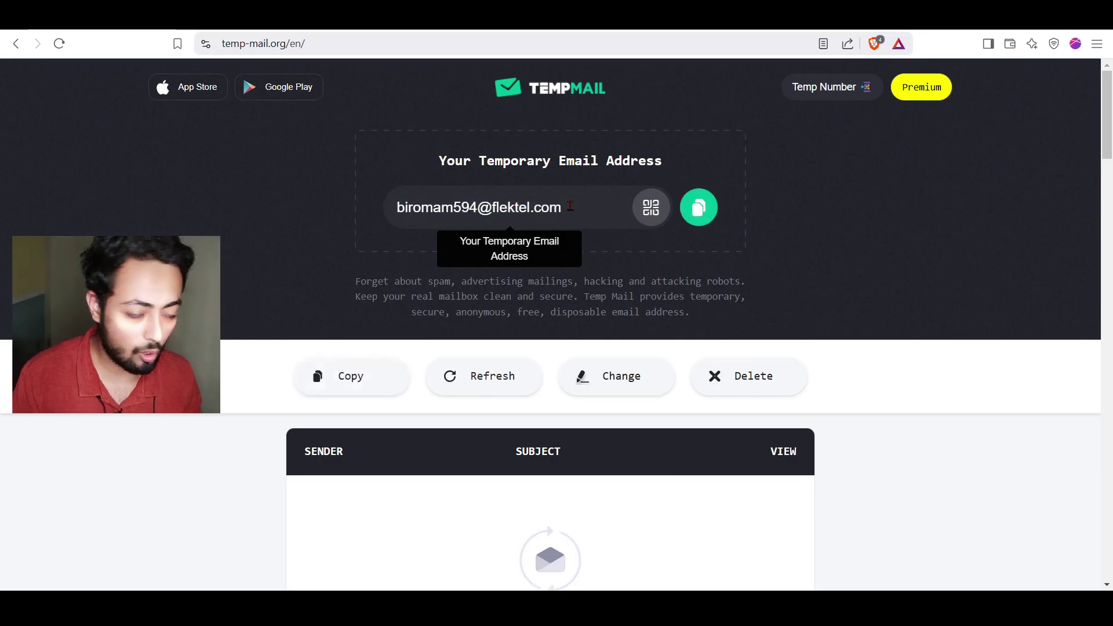
scroll(668, 404, down, 3)
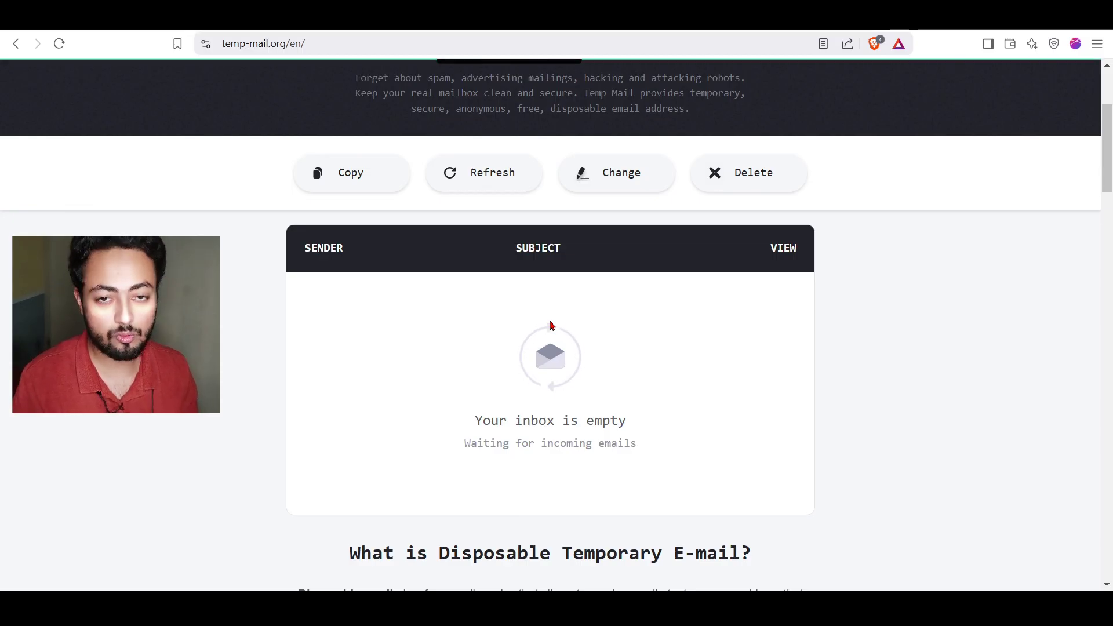
scroll(552, 326, up, 3)
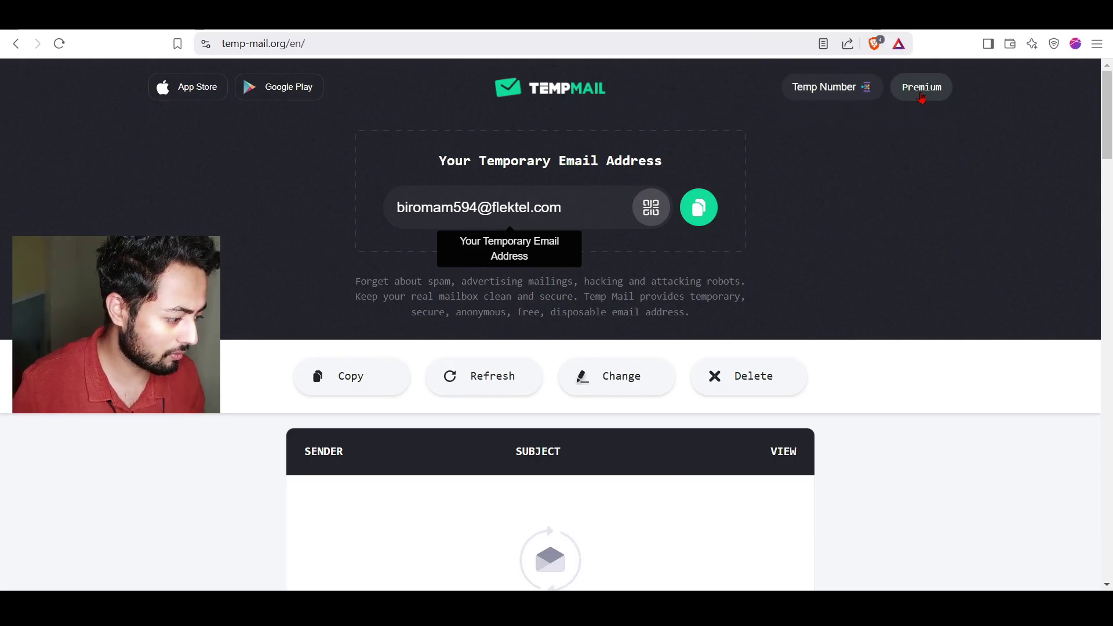
Return to the ChatGPT conversation, review the last photo with its Ghibli-style version, and show the file attachment options.
click(858, 14)
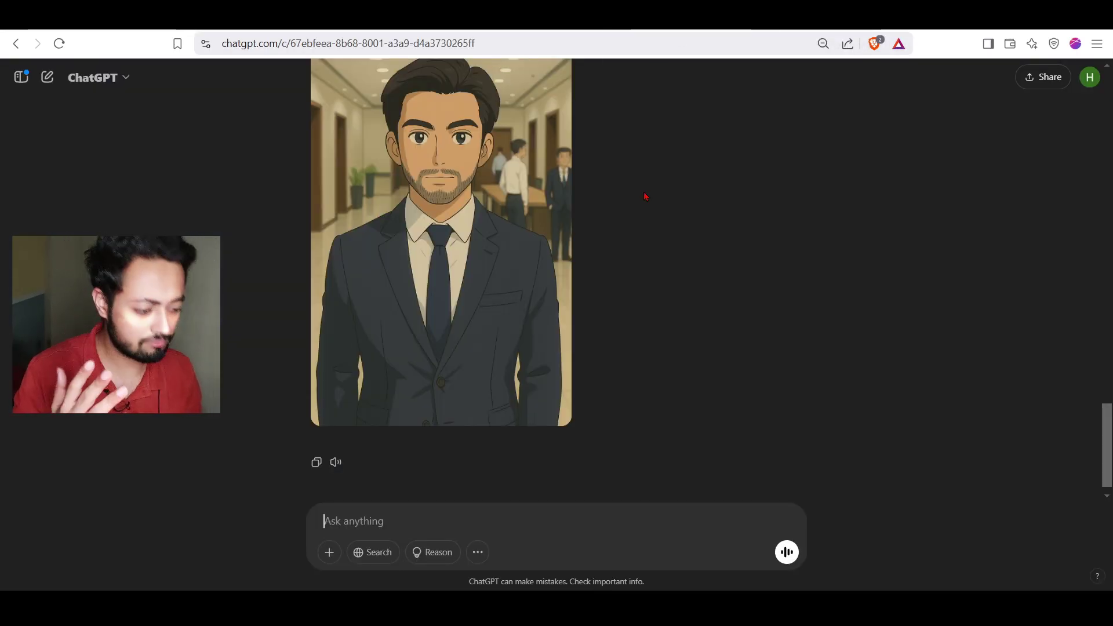
scroll(645, 196, up, 5)
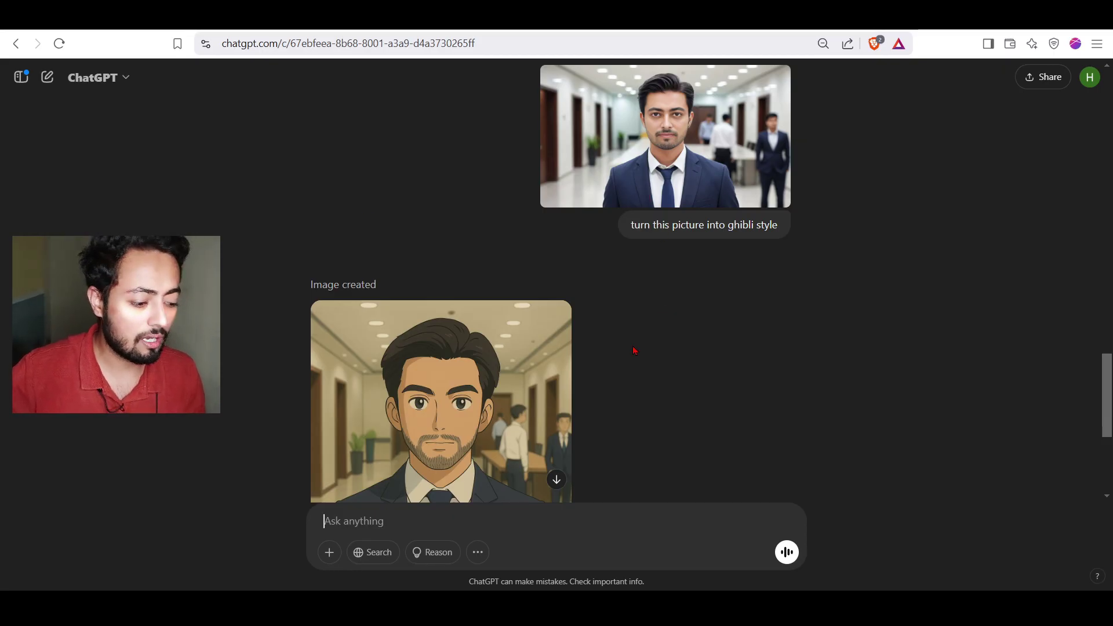
scroll(634, 350, down, 5)
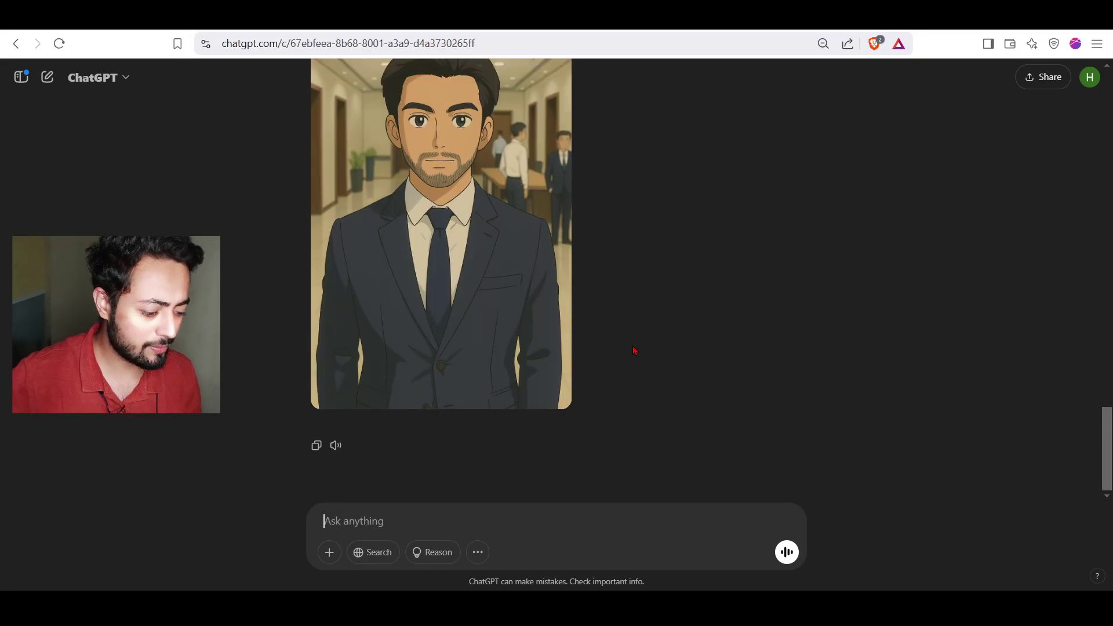
click(323, 558)
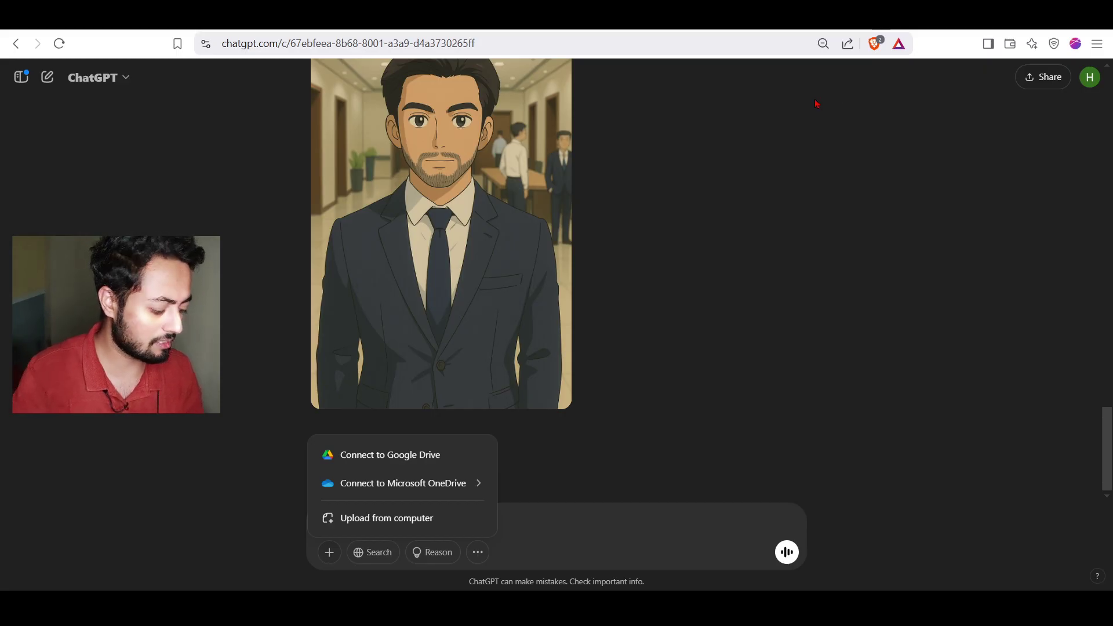
Open openai.com in a new tab, view the ChatGPT page reached from its search option, and return to the Ghibli conversation.
key(ctrl+t)
text(open)
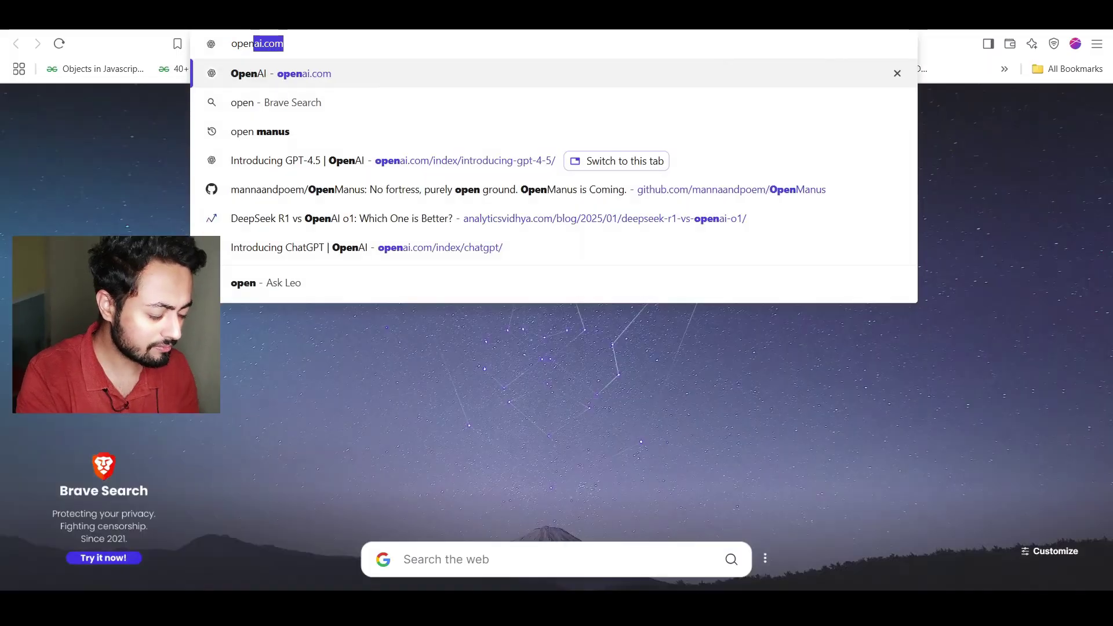
key(Return)
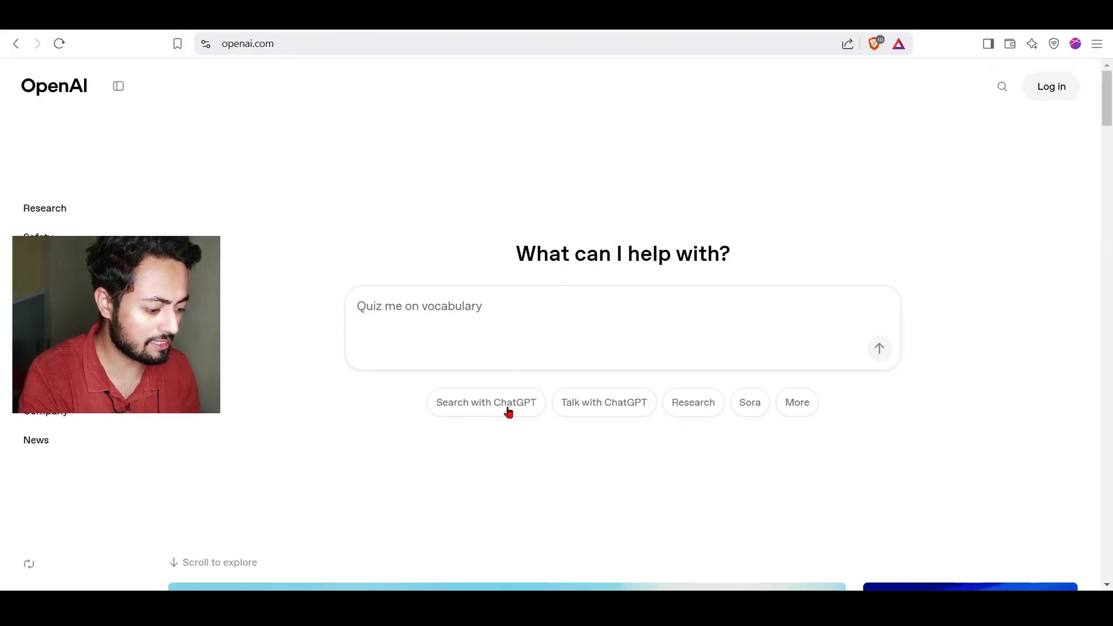
click(507, 409)
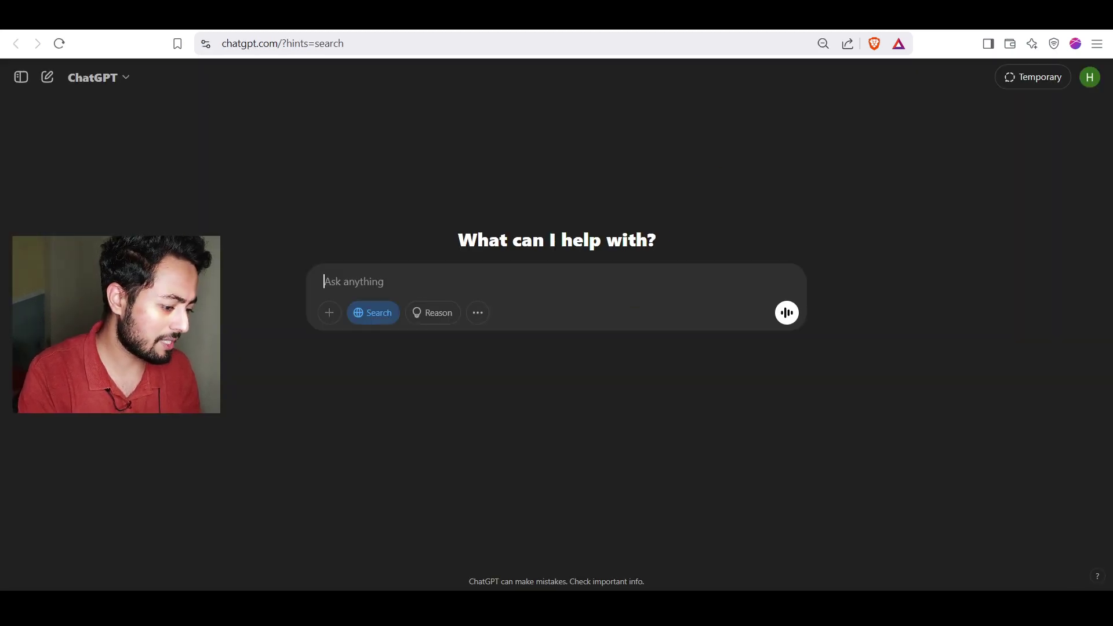
key(ctrl+w)
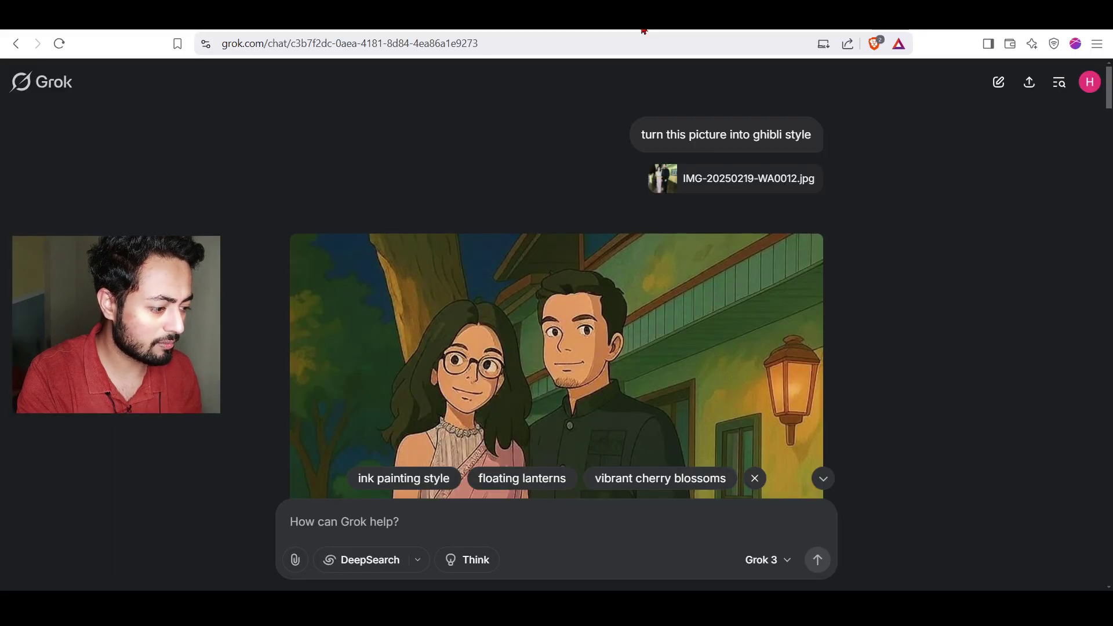
scroll(557, 290, down, 3)
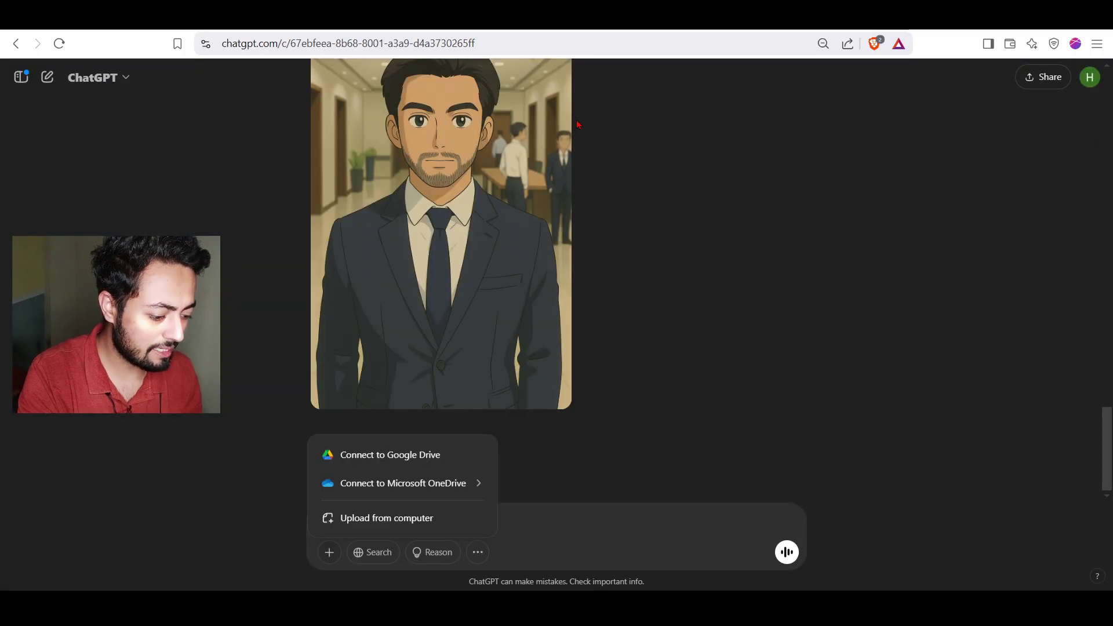
click(388, 523)
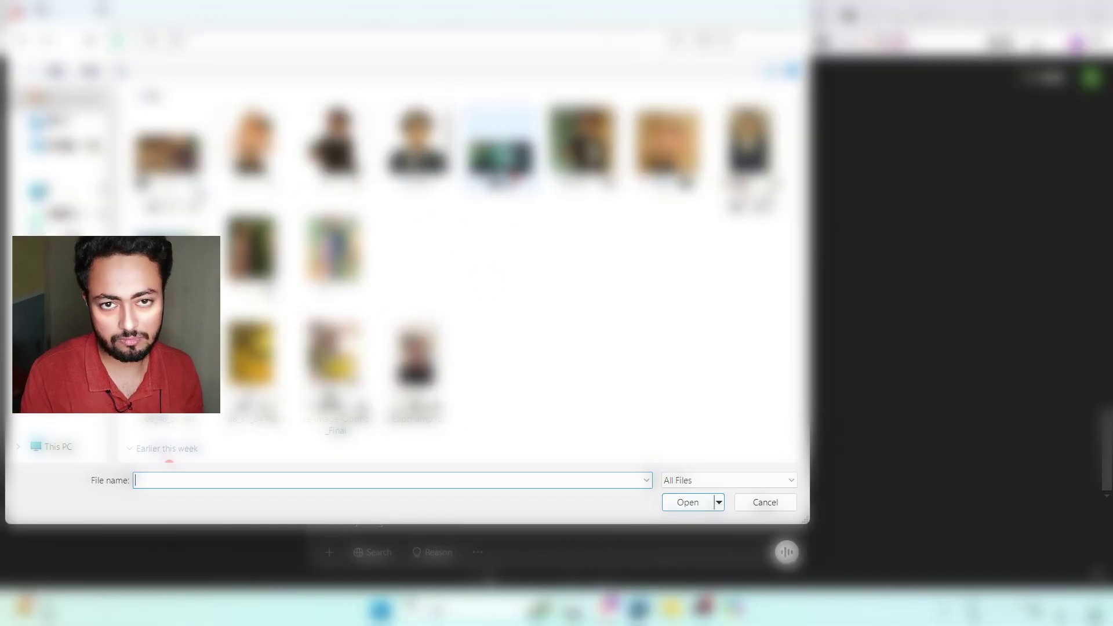
click(755, 507)
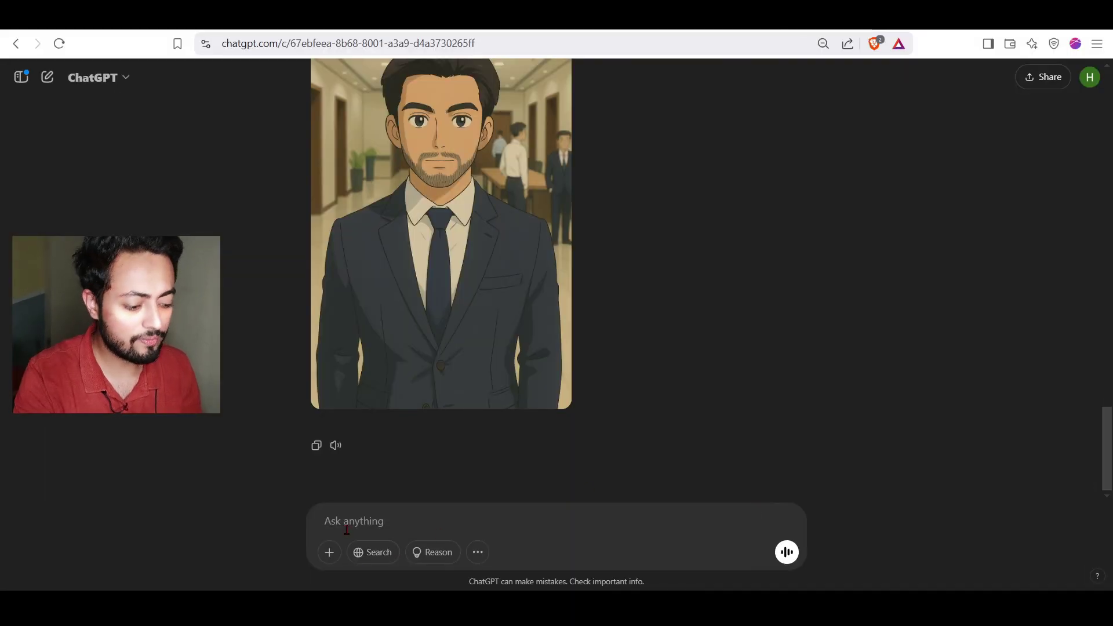
text(turn this)
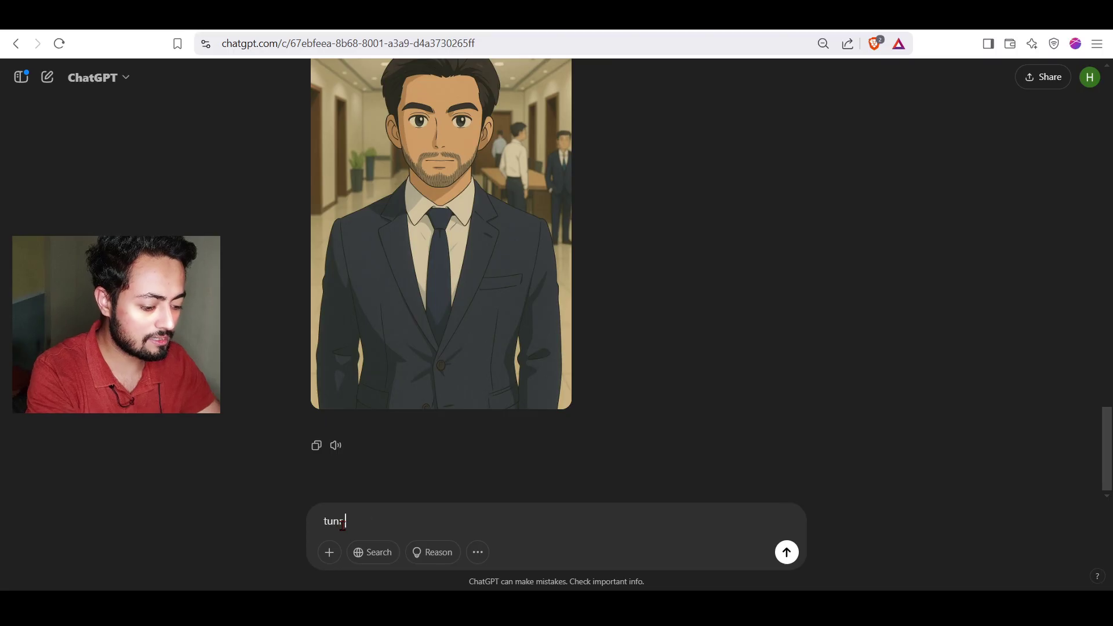
key(BackSpace)
key(BackSpace)
key(BackSpace)
key(BackSpace)
key(BackSpace)
key(BackSpace)
key(BackSpace)
key(BackSpace)
key(BackSpace)
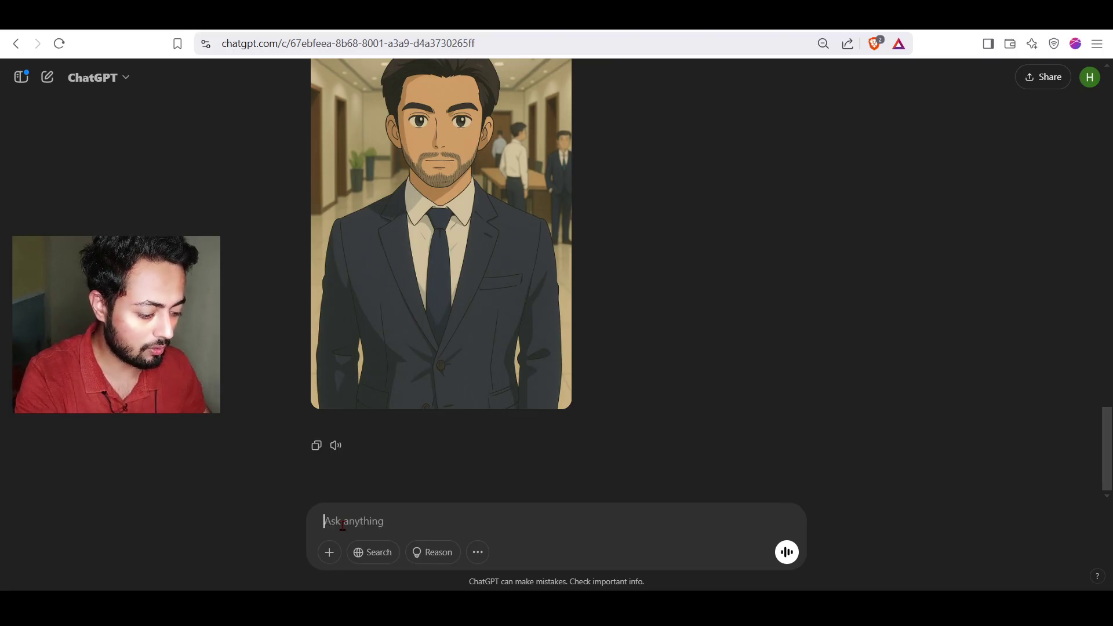
Attach the photo 22oct from the computer to the chat message.
click(330, 554)
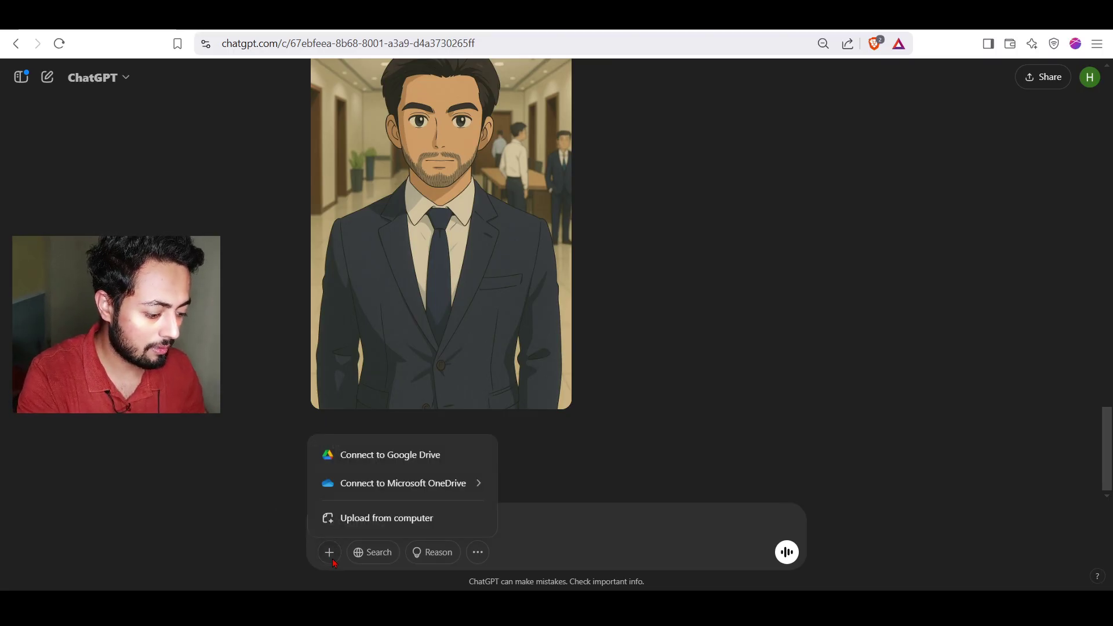
click(398, 519)
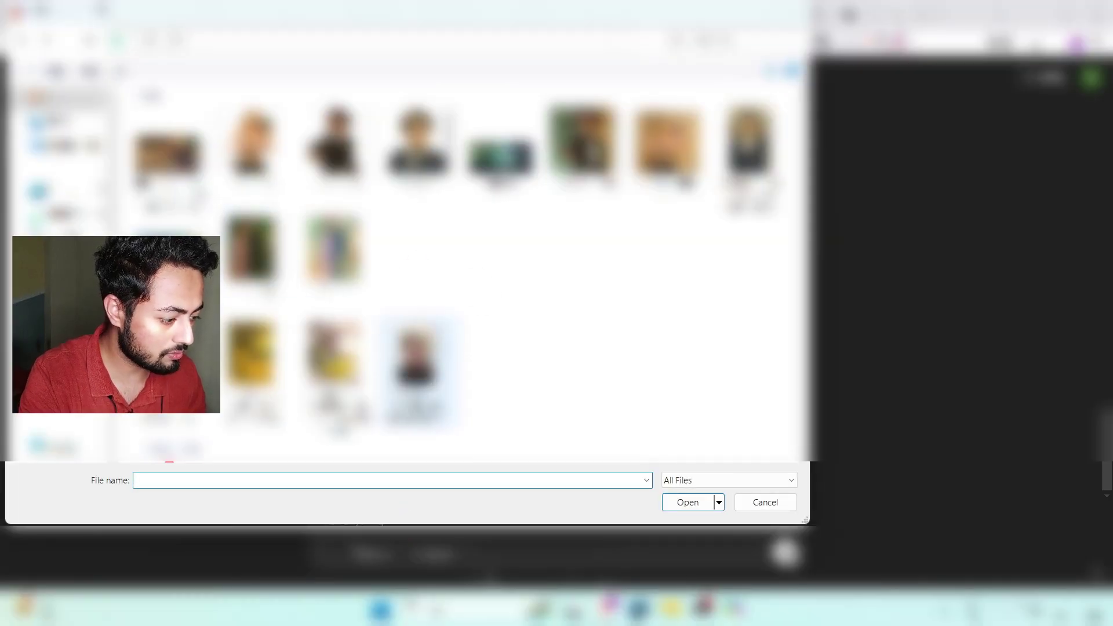
scroll(546, 309, down, 5)
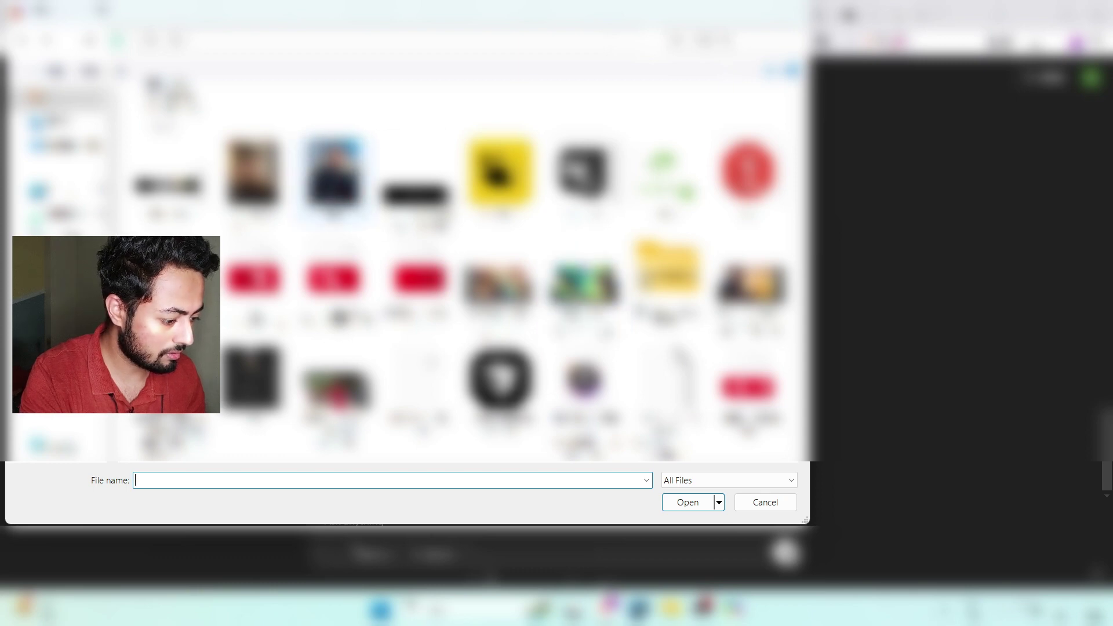
scroll(416, 284, down, 5)
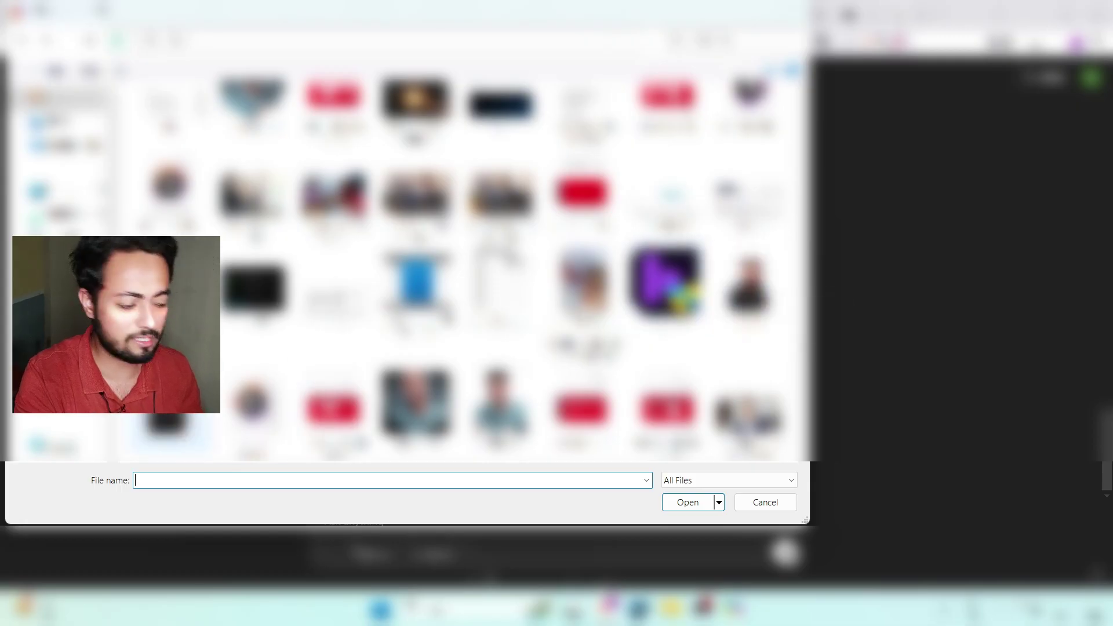
text(22oct)
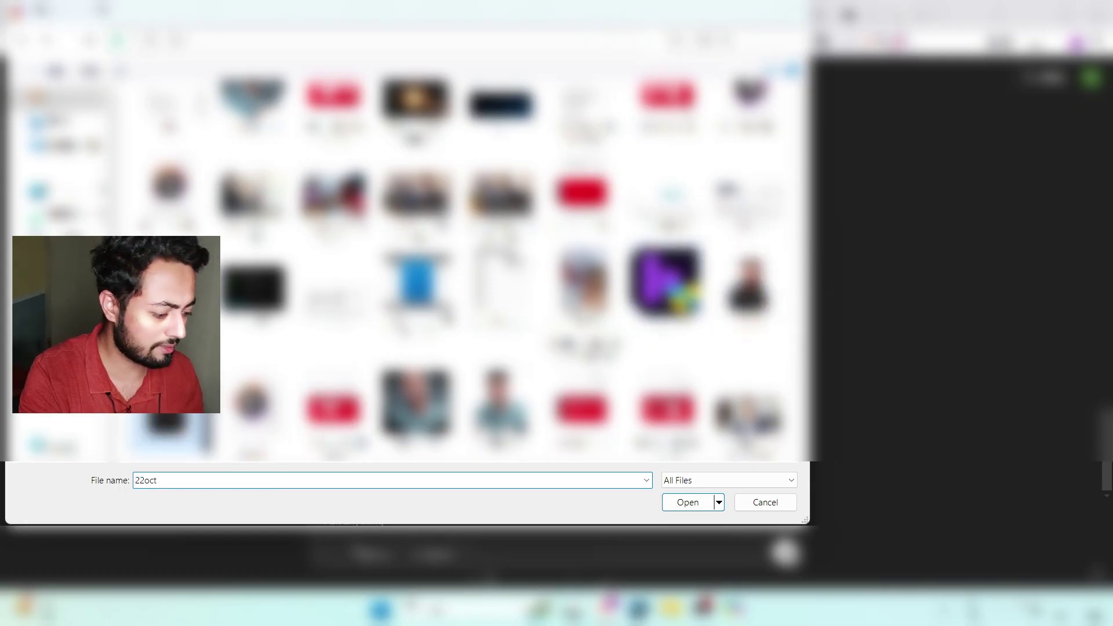
click(690, 508)
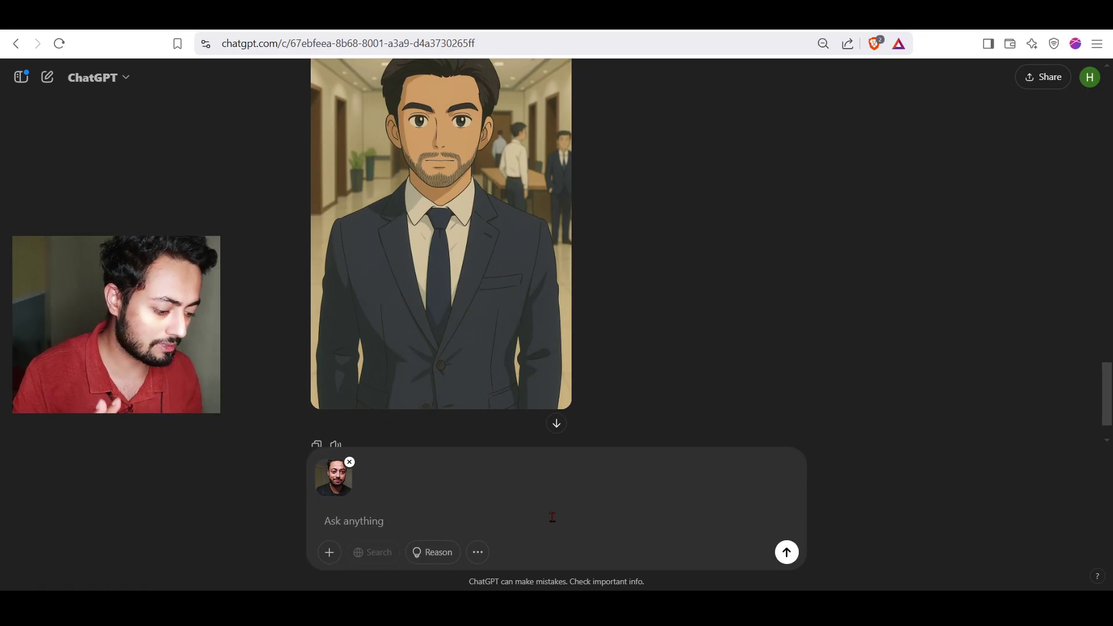
Send the attached photo with the prompt "turn this image into ghibli art".
click(343, 516)
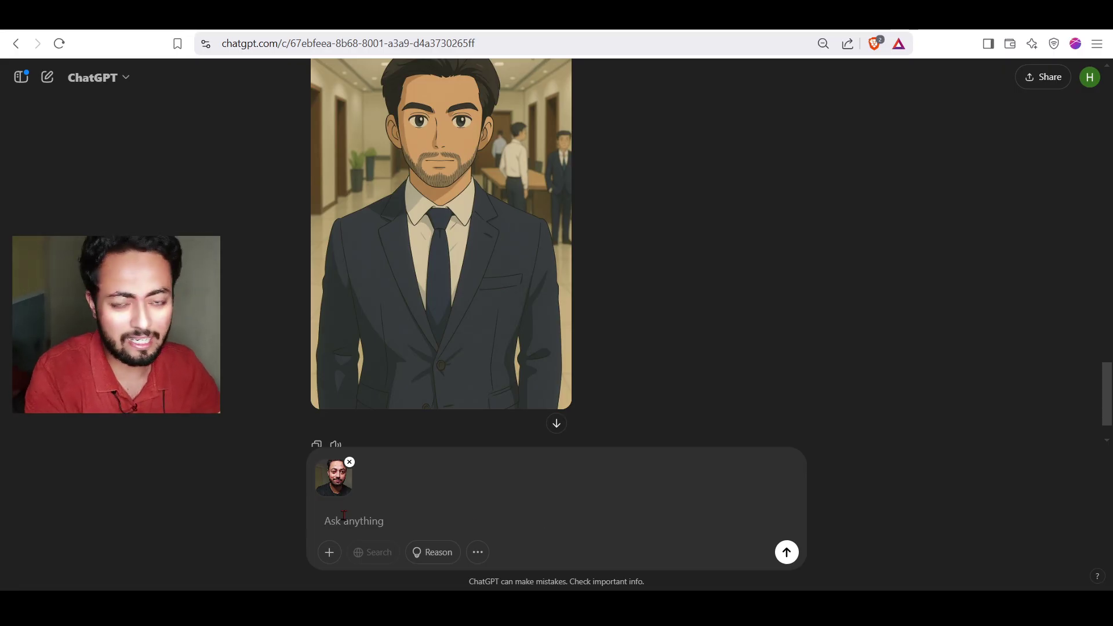
text(turn)
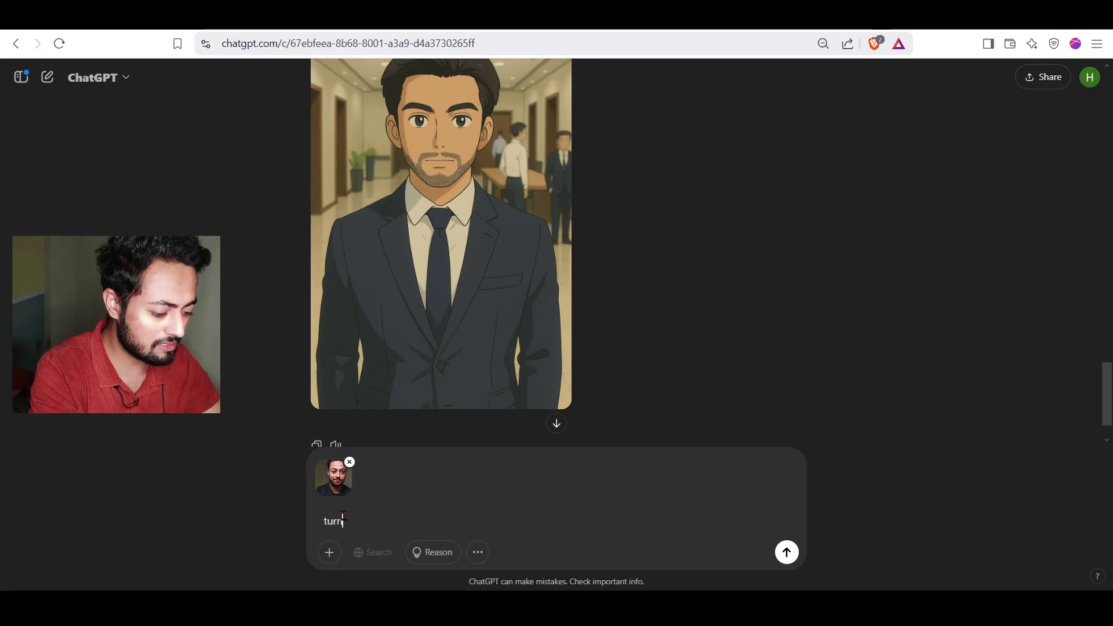
text( this image into ghib)
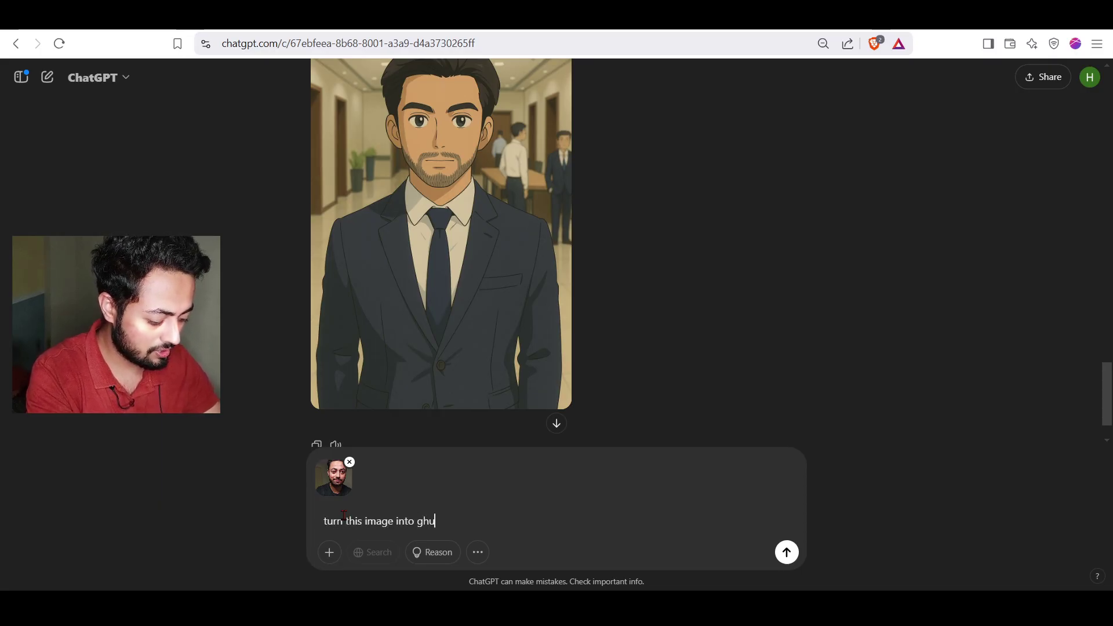
text(l)
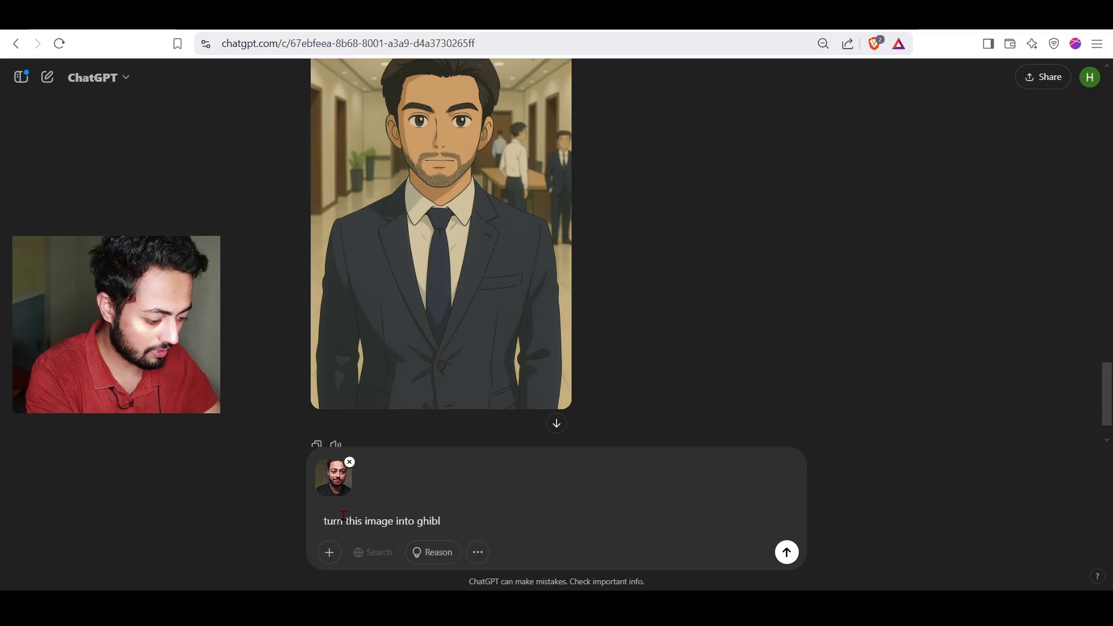
text(i art)
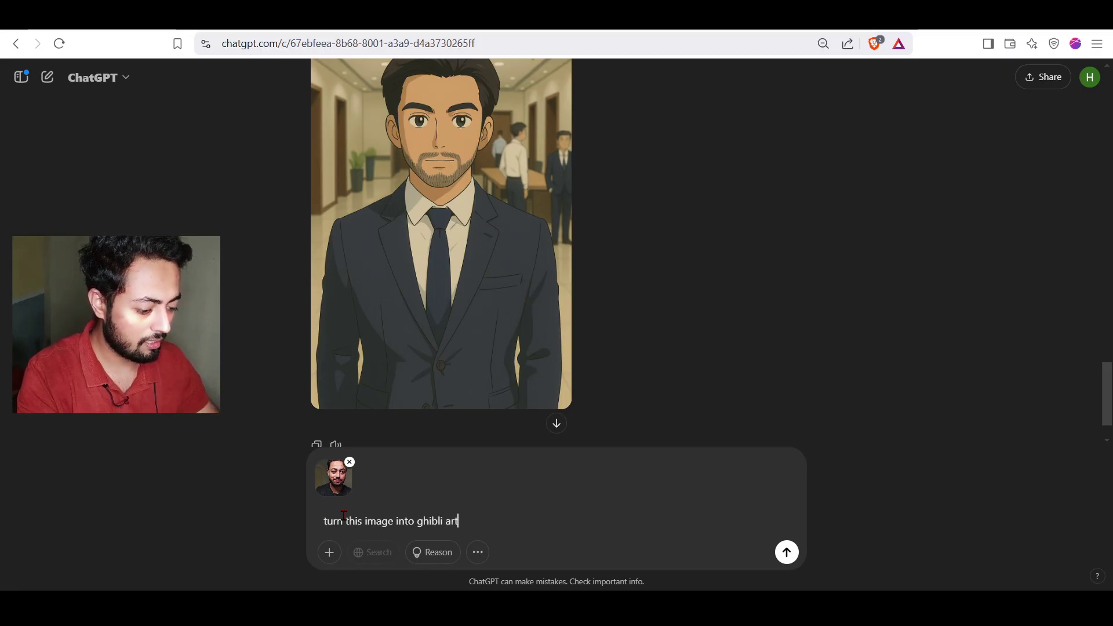
key(Return)
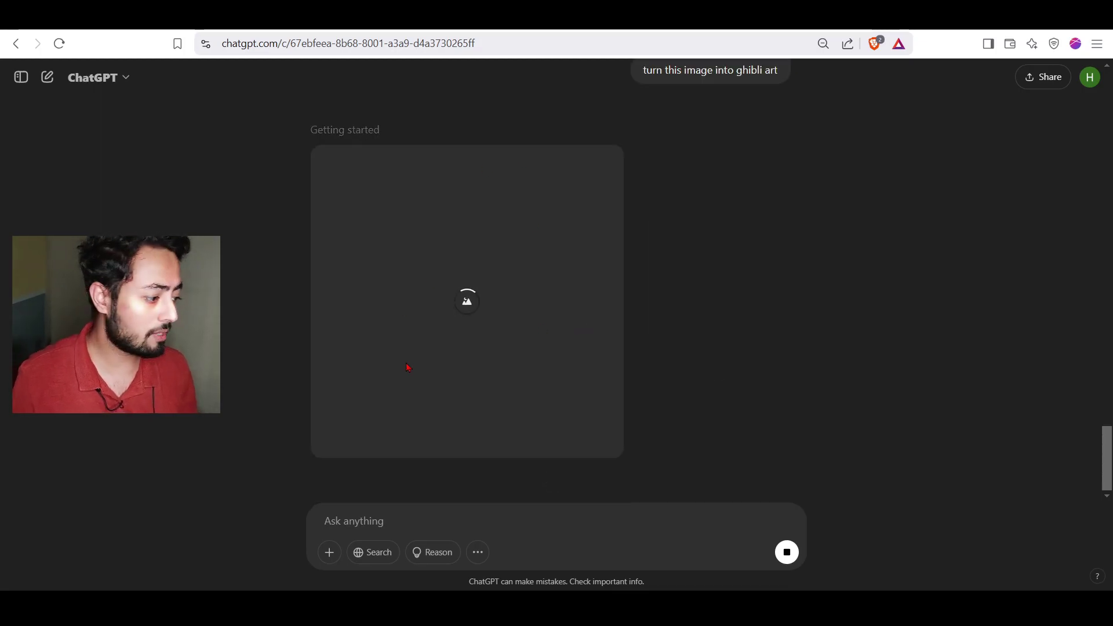
Review the sent photo message and show the available ChatGPT model and upgrade options.
scroll(440, 353, up, 2)
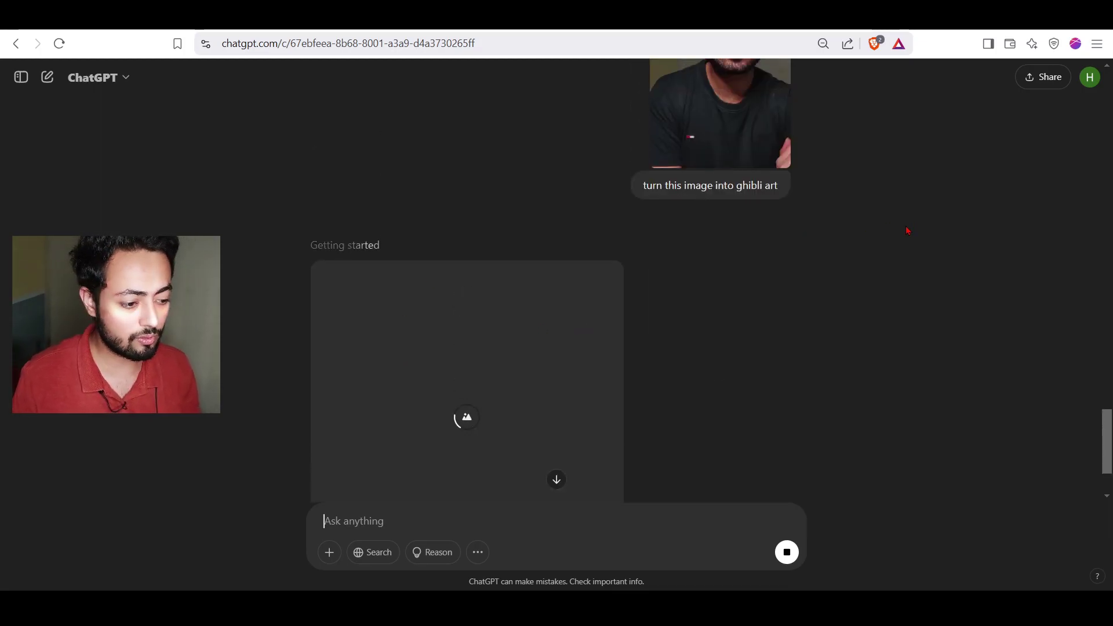
click(120, 84)
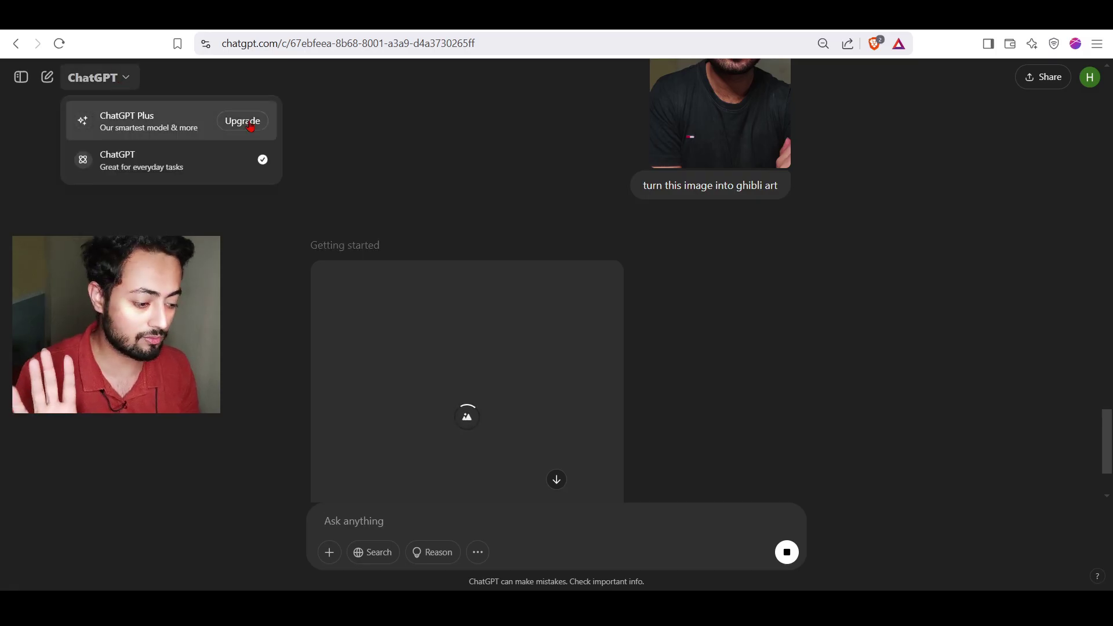
click(787, 340)
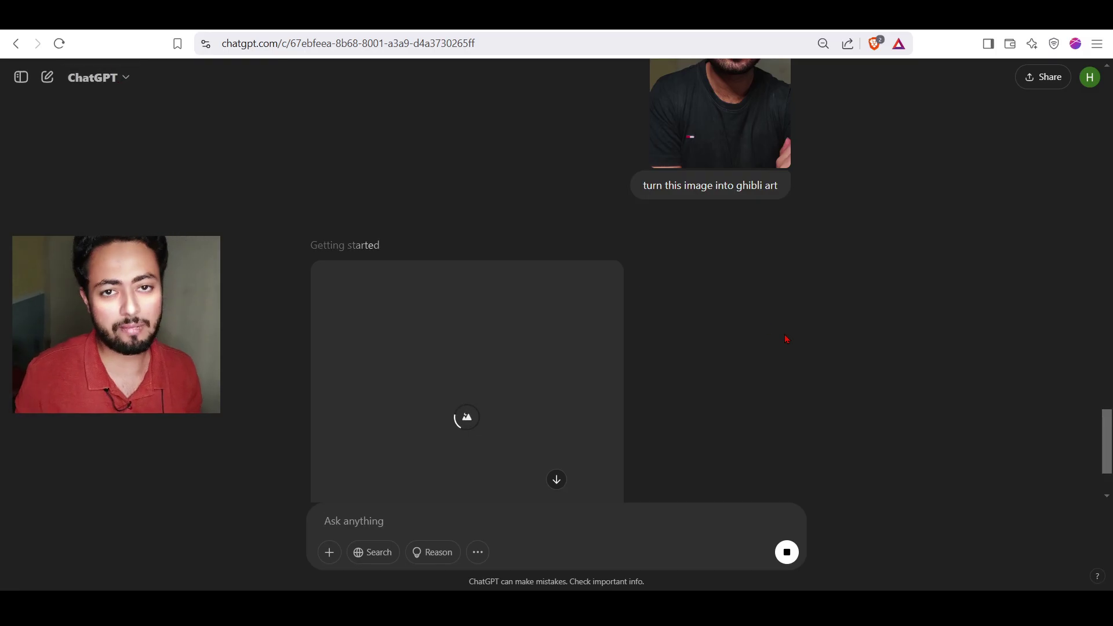
Switch to the Grok conversation and examine its grok.com address and first prompt, "turn this picture into ghibli style".
scroll(787, 339, down, 2)
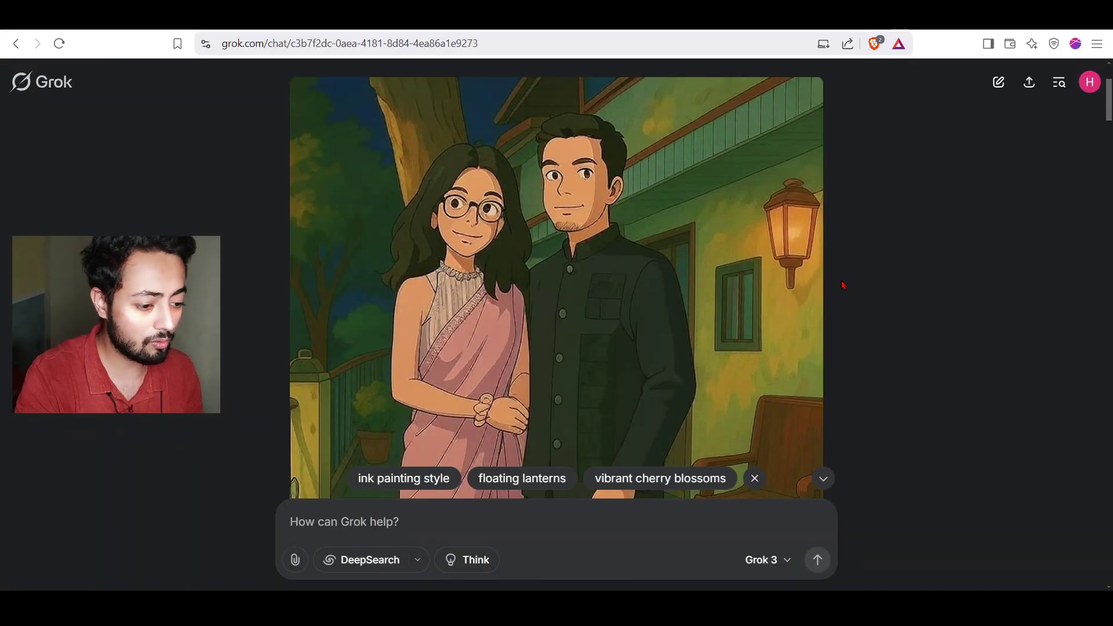
scroll(843, 285, up, 3)
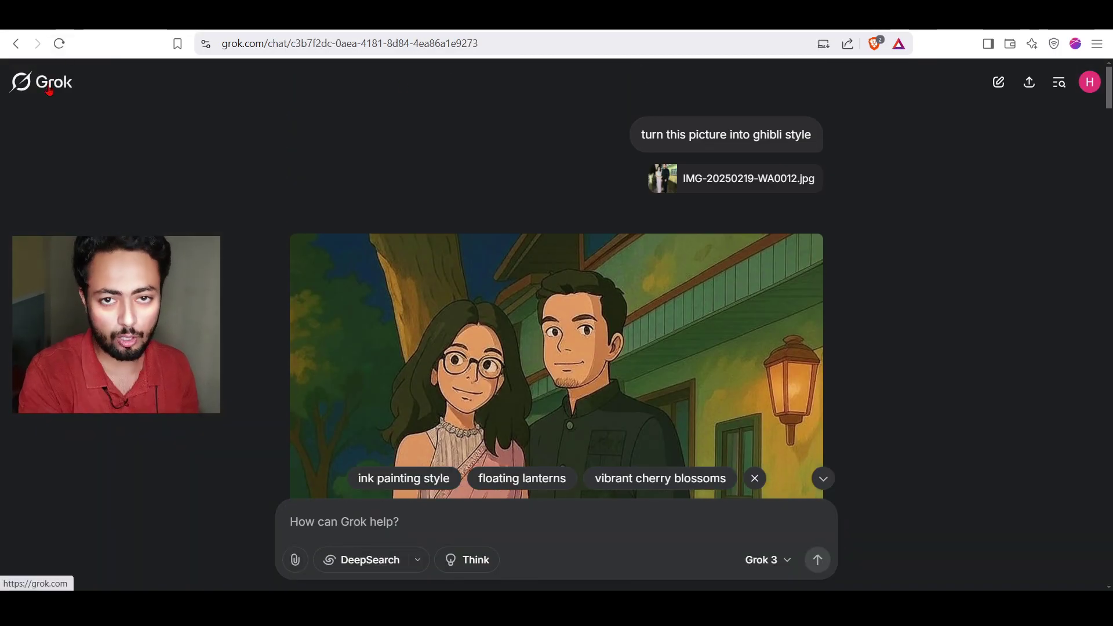
click(263, 44)
click(262, 44)
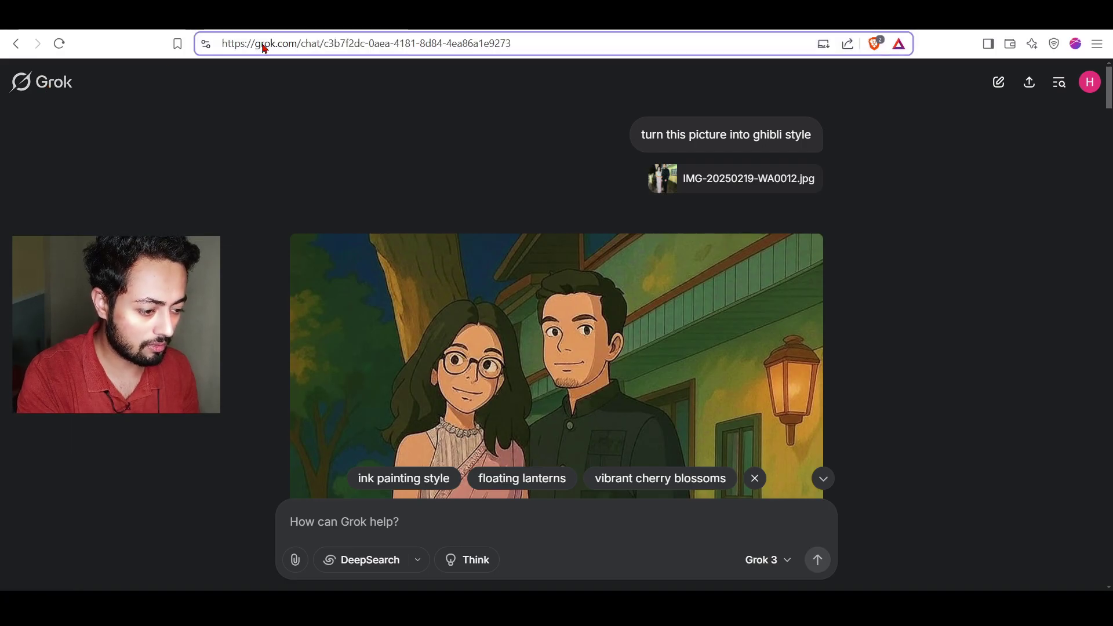
drag(297, 44, 220, 44)
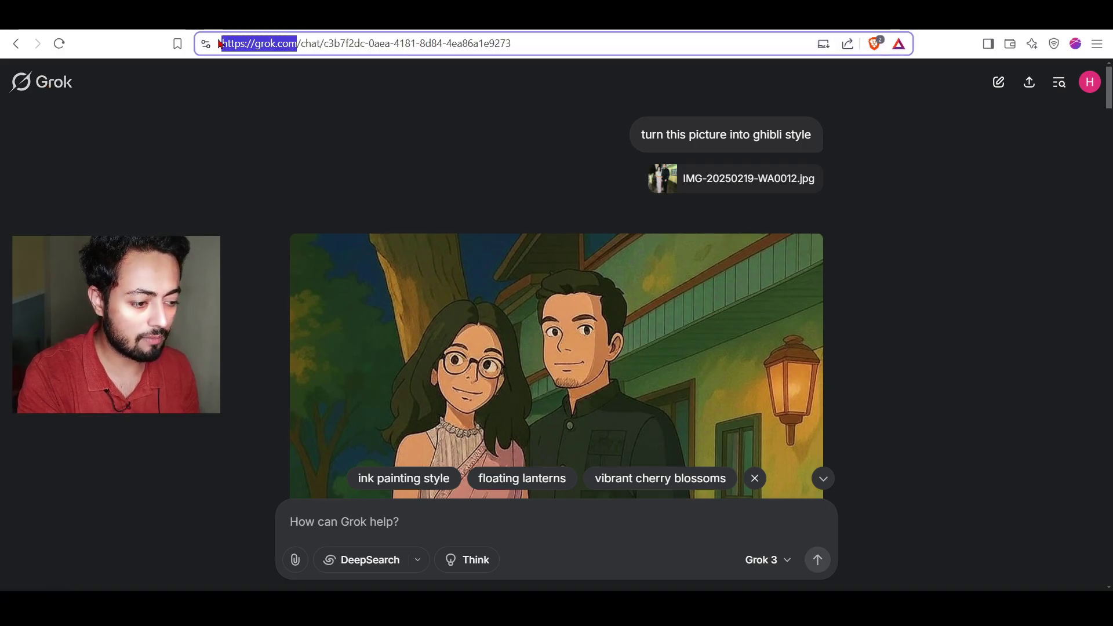
click(395, 167)
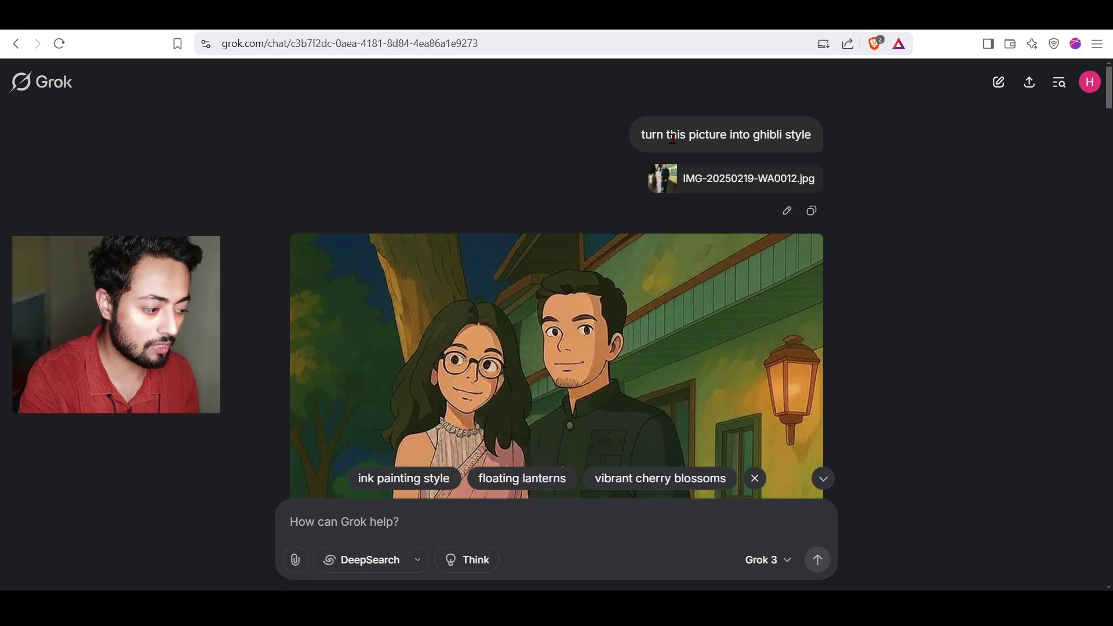
View the Ghibli-style picture of the couple enlarged, and return to the conversation.
scroll(826, 378, down, 4)
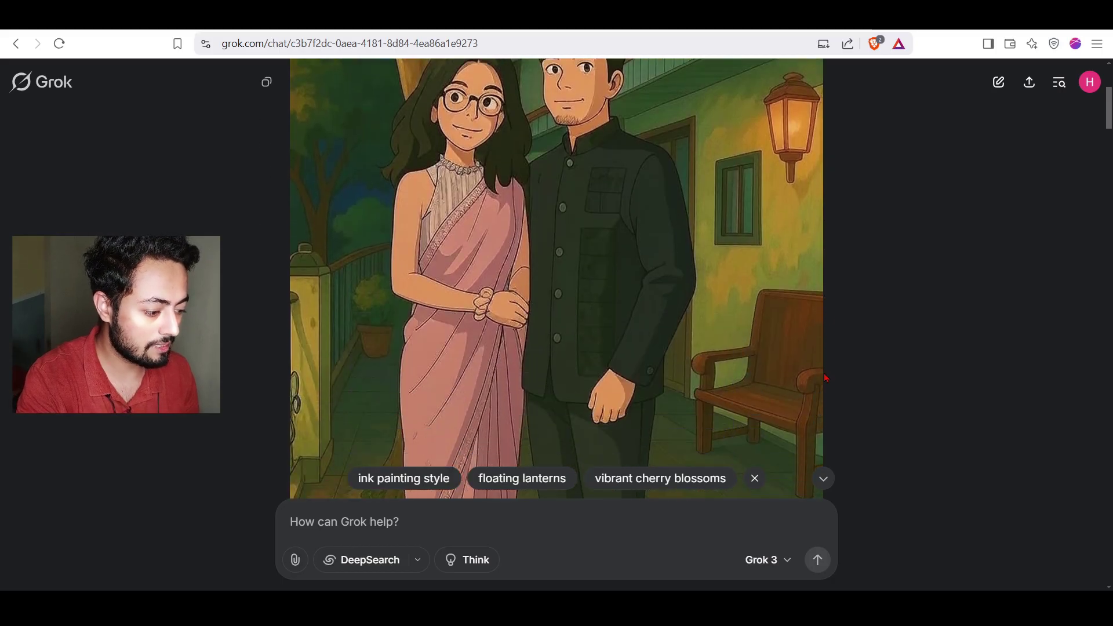
click(585, 260)
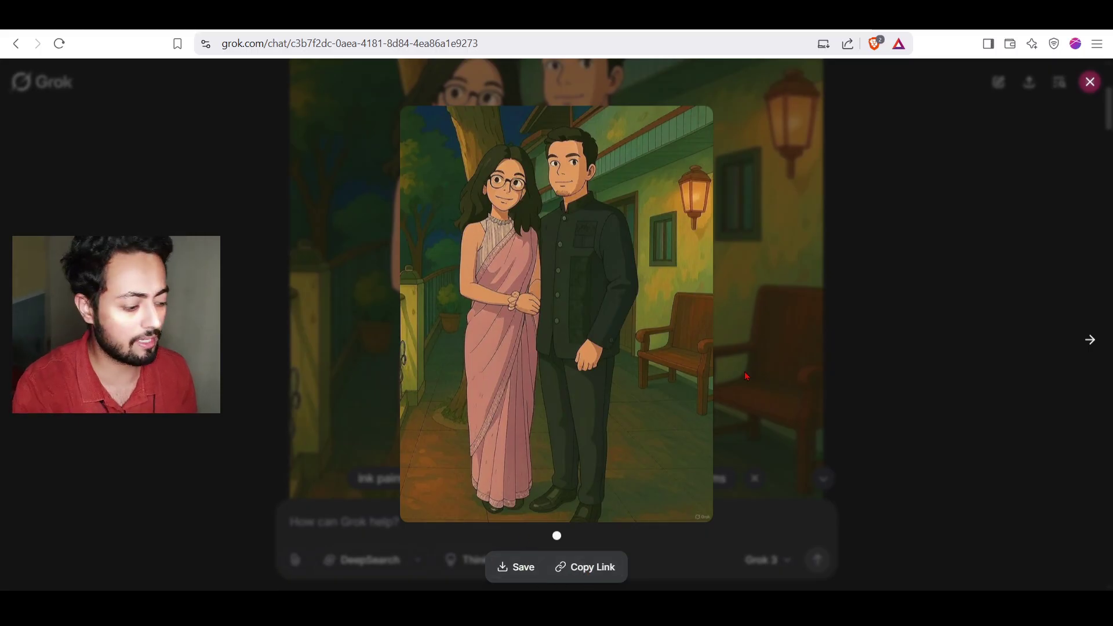
click(935, 339)
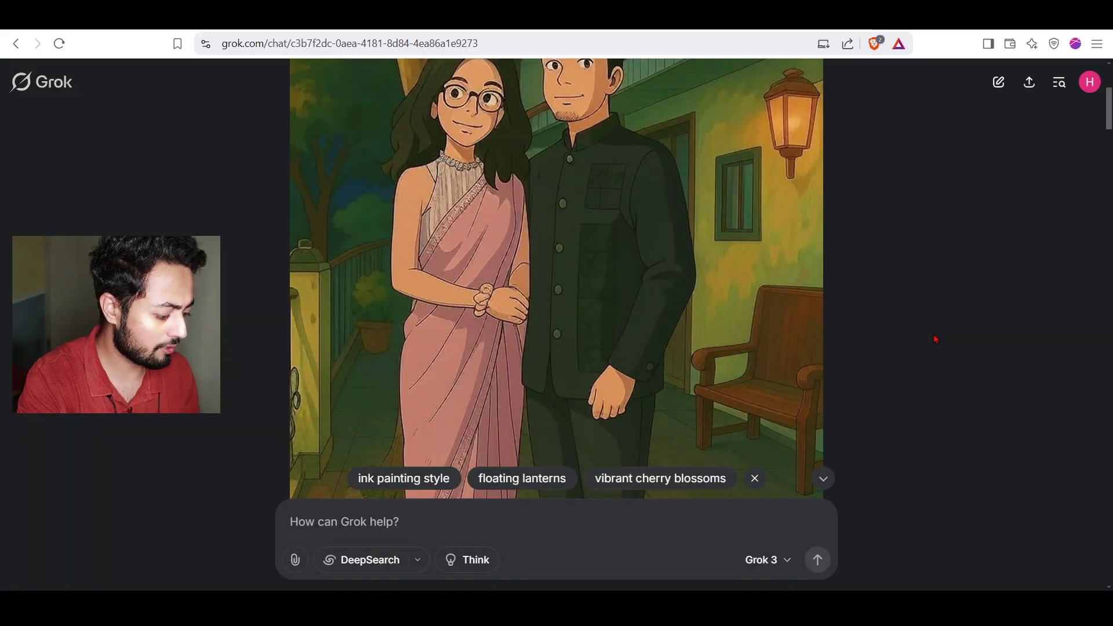
Examine the "in pastel tones" prompt and view its picture of the couple enlarged.
scroll(935, 339, down, 5)
scroll(935, 339, down, 3)
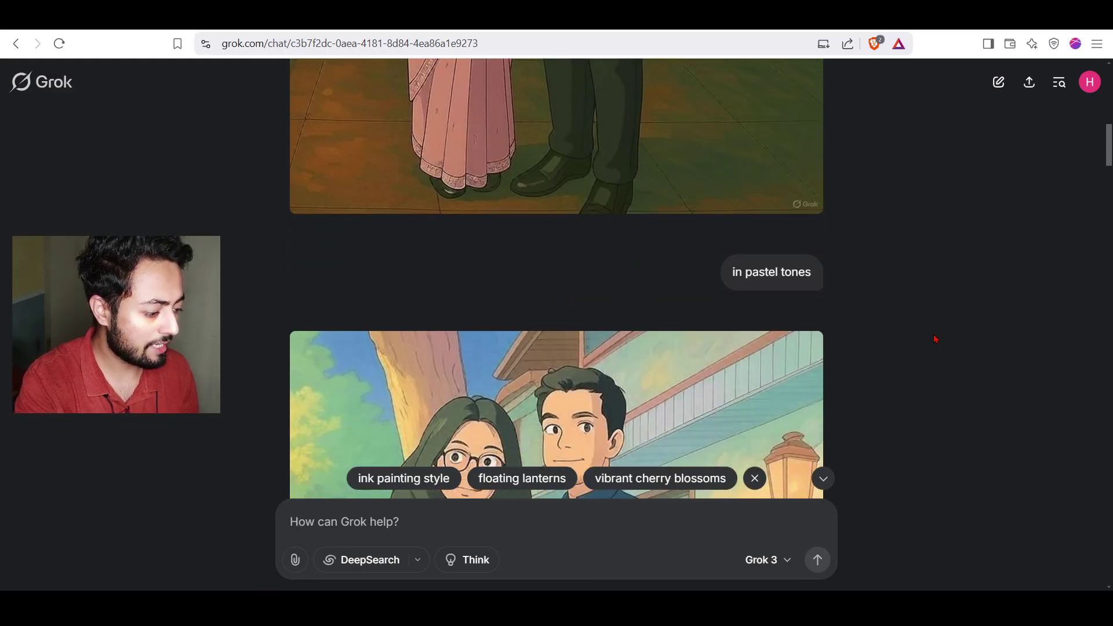
mouse_move(720, 271)
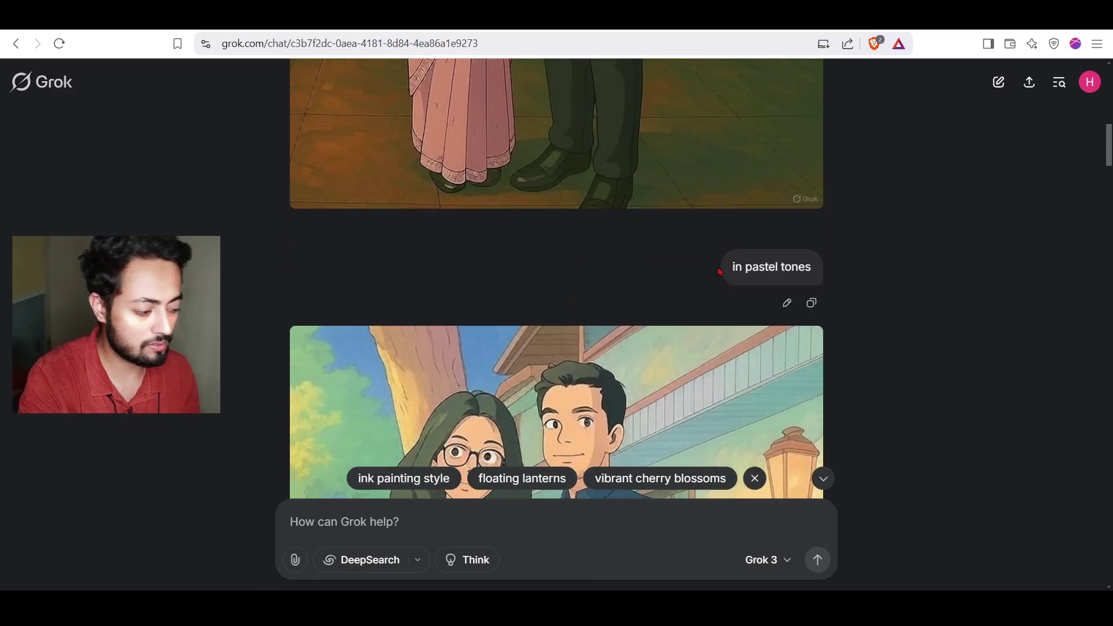
scroll(856, 365, down, 4)
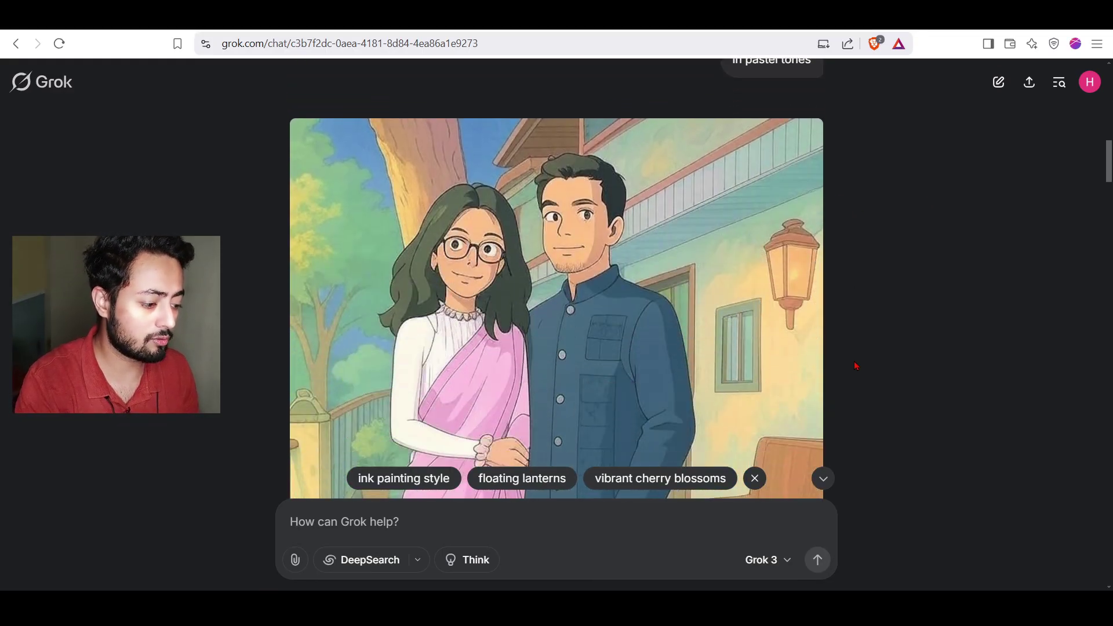
scroll(857, 365, down, 3)
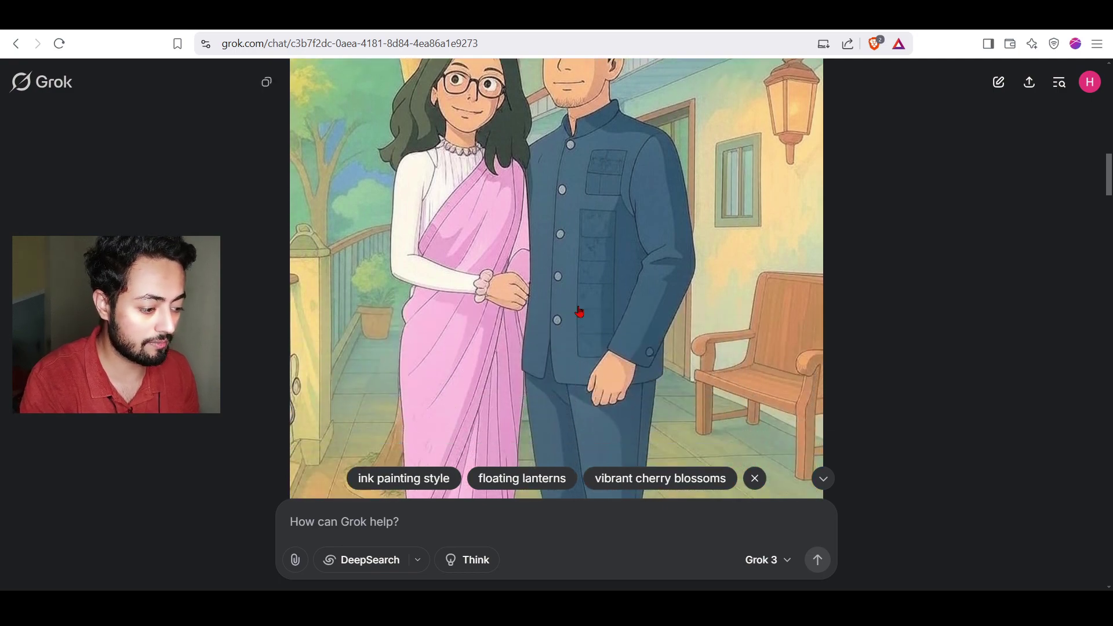
click(578, 306)
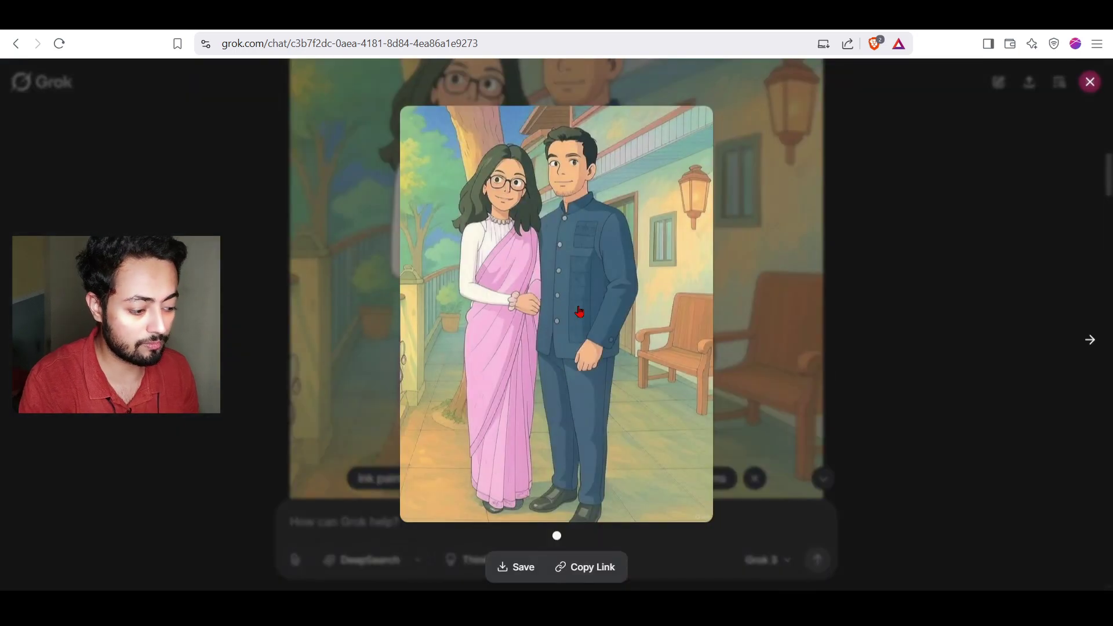
click(945, 354)
Examine the "in Simpsons style" prompt and view its picture of the couple enlarged.
scroll(944, 352, down, 5)
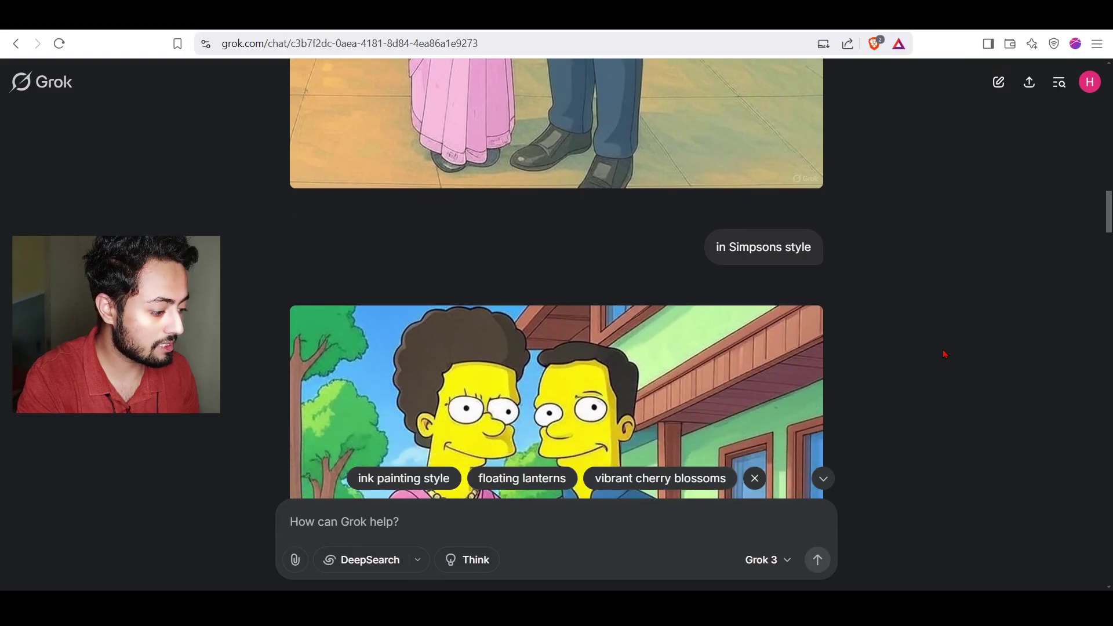
scroll(879, 387, down, 4)
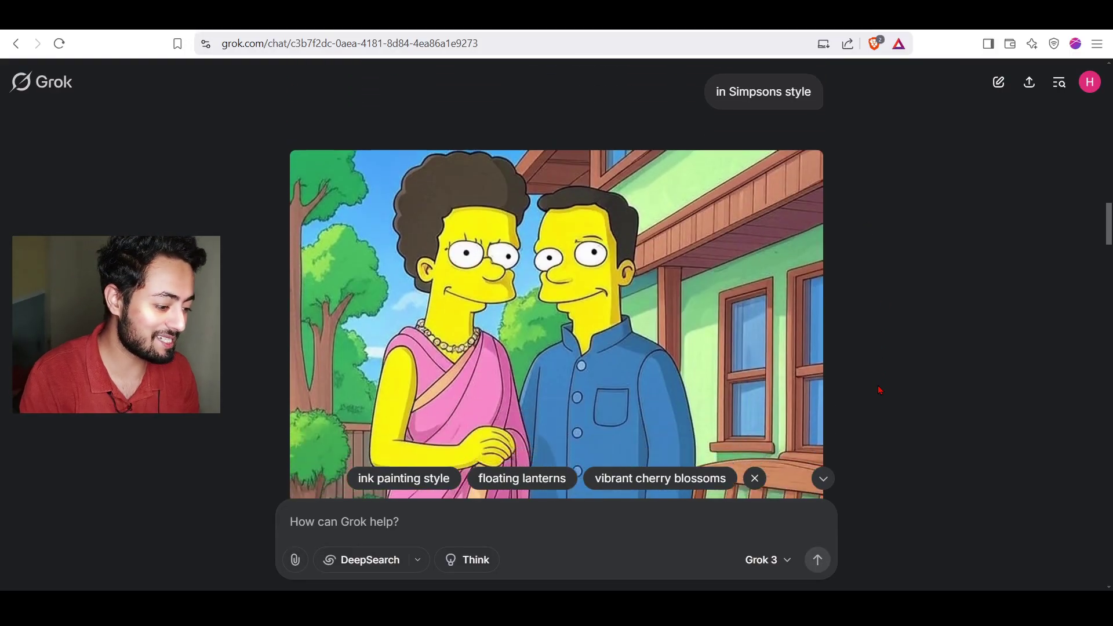
click(681, 311)
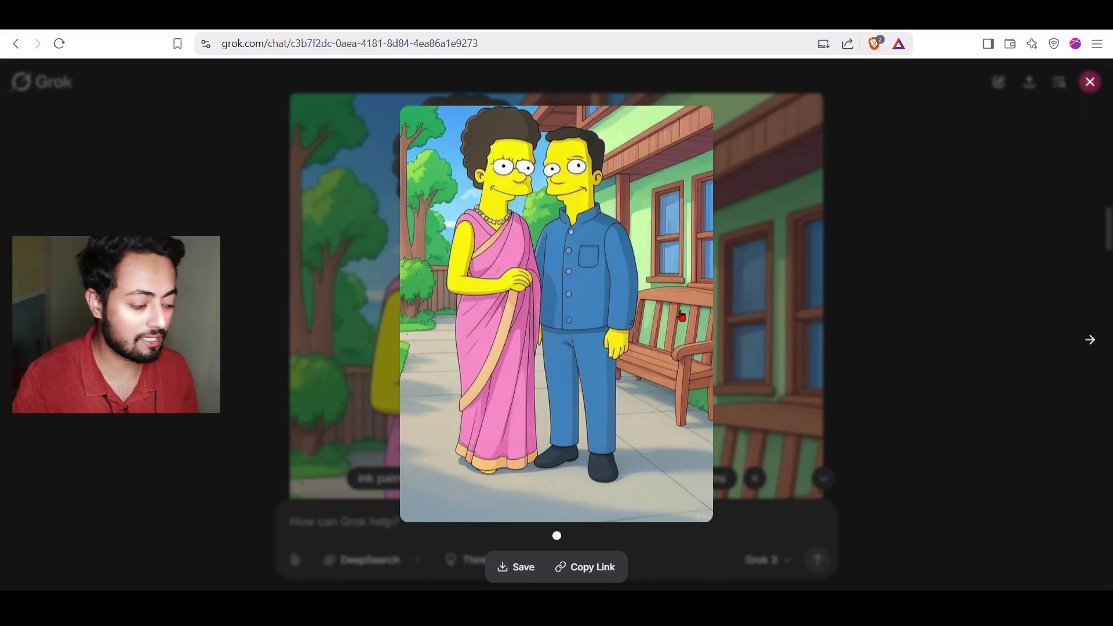
click(932, 279)
Highlight the "in cartoon network style" prompt and compare its picture with the preceding Simpsons-style one.
scroll(931, 279, down, 6)
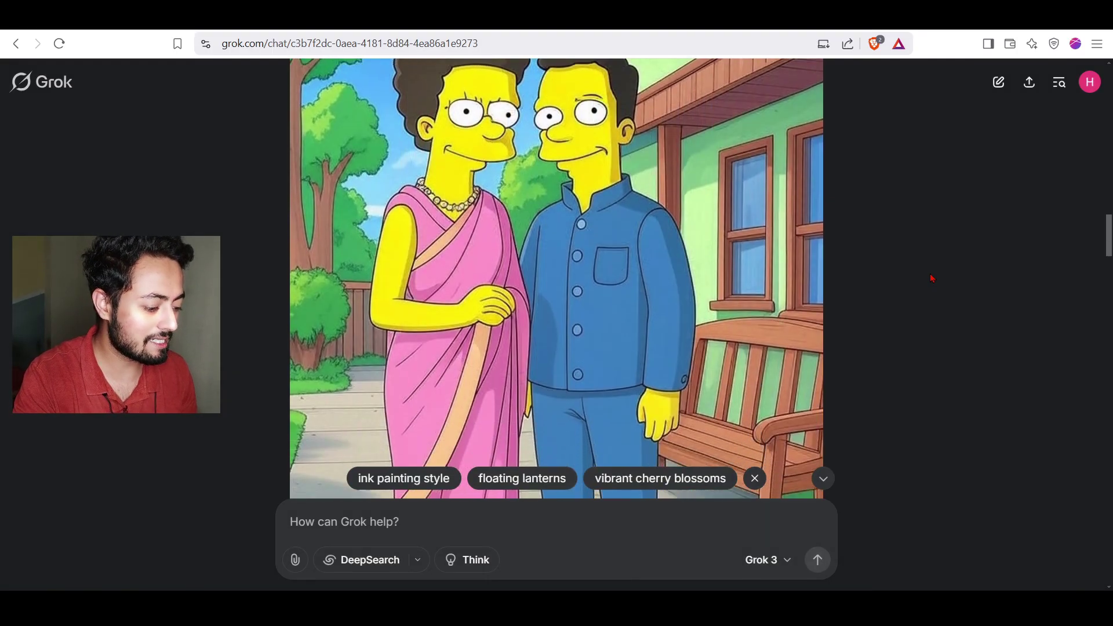
scroll(931, 278, down, 2)
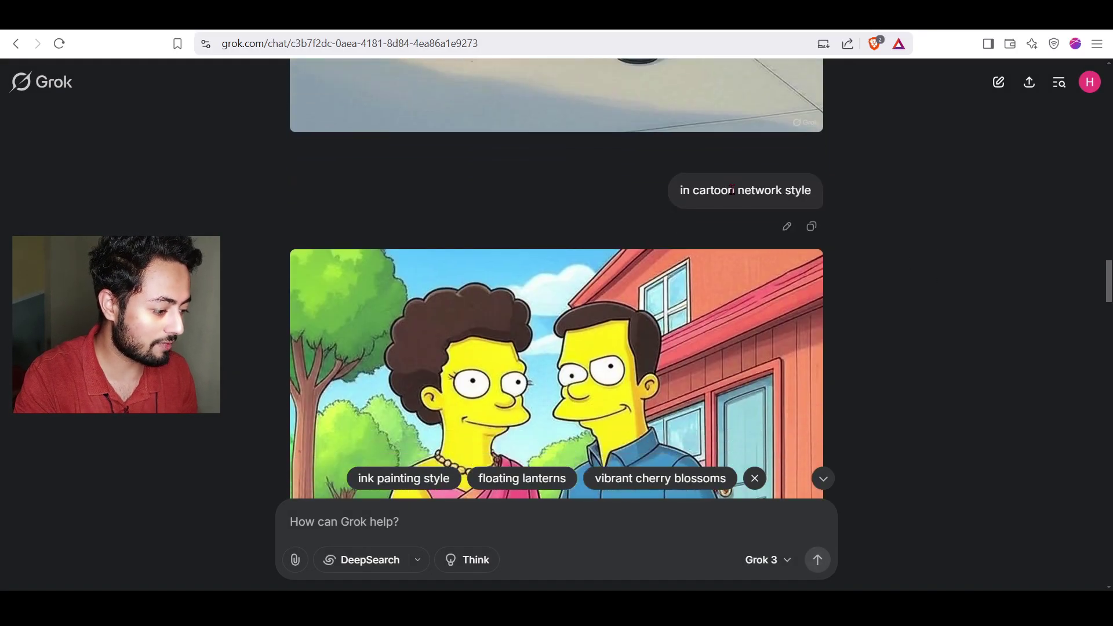
drag(676, 190, 748, 492)
scroll(827, 378, up, 3)
scroll(828, 379, up, 7)
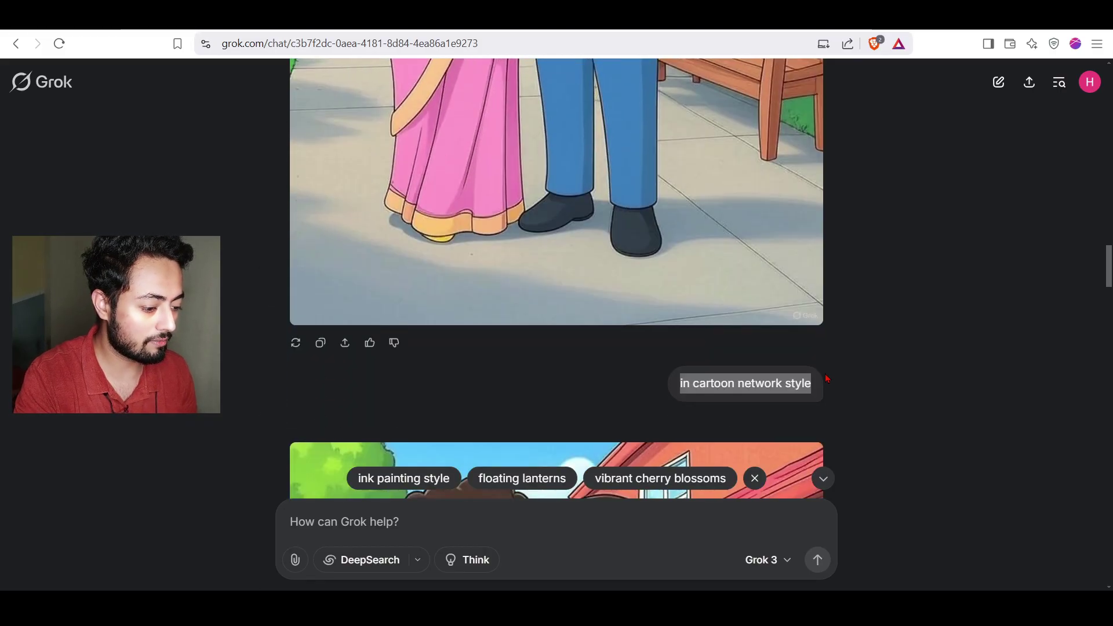
scroll(827, 378, down, 9)
scroll(828, 378, up, 3)
scroll(828, 379, down, 10)
Highlight the "in anime style" prompt and examine the picture generated for it.
scroll(827, 379, down, 5)
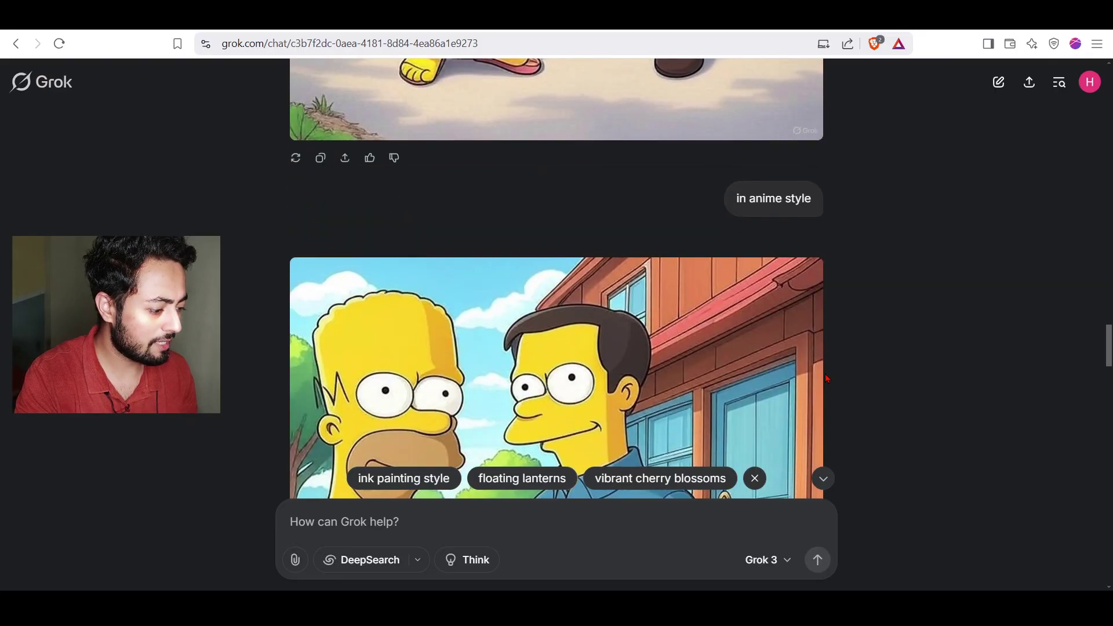
drag(737, 174, 817, 172)
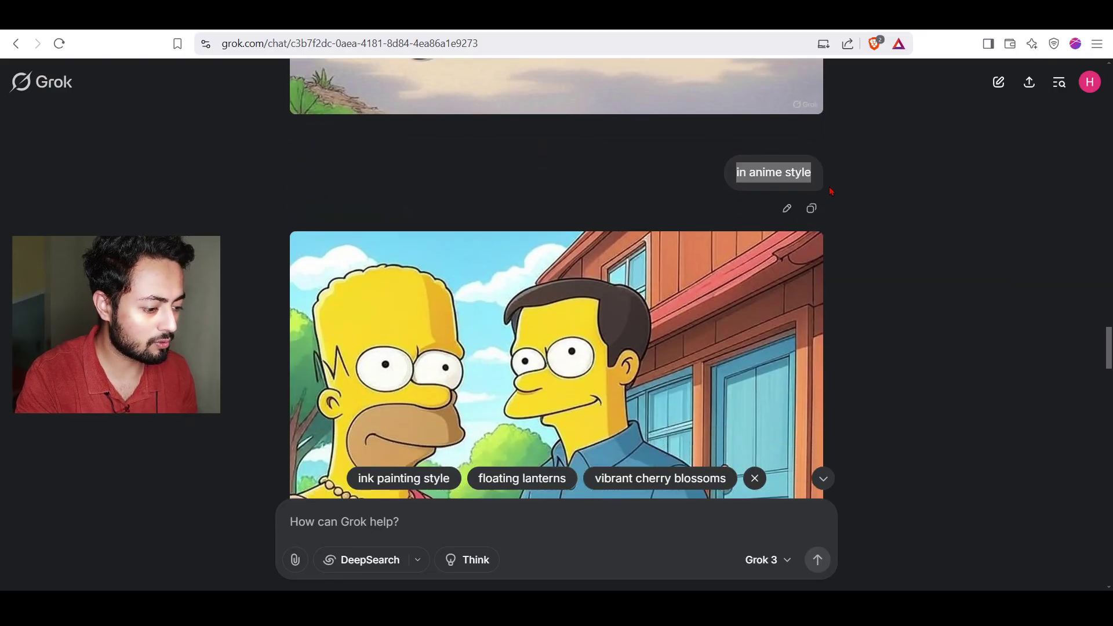
scroll(808, 348, down, 6)
scroll(737, 222, up, 2)
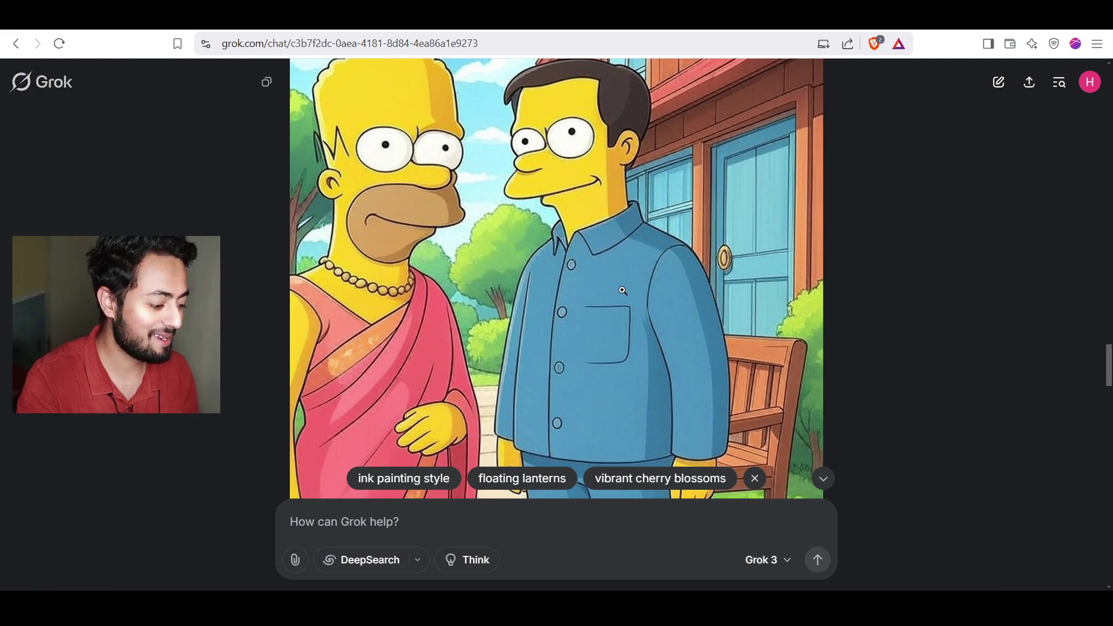
Highlight the "turn this image into manga style" prompt and examine the group picture generated from its attached photo.
scroll(622, 291, down, 9)
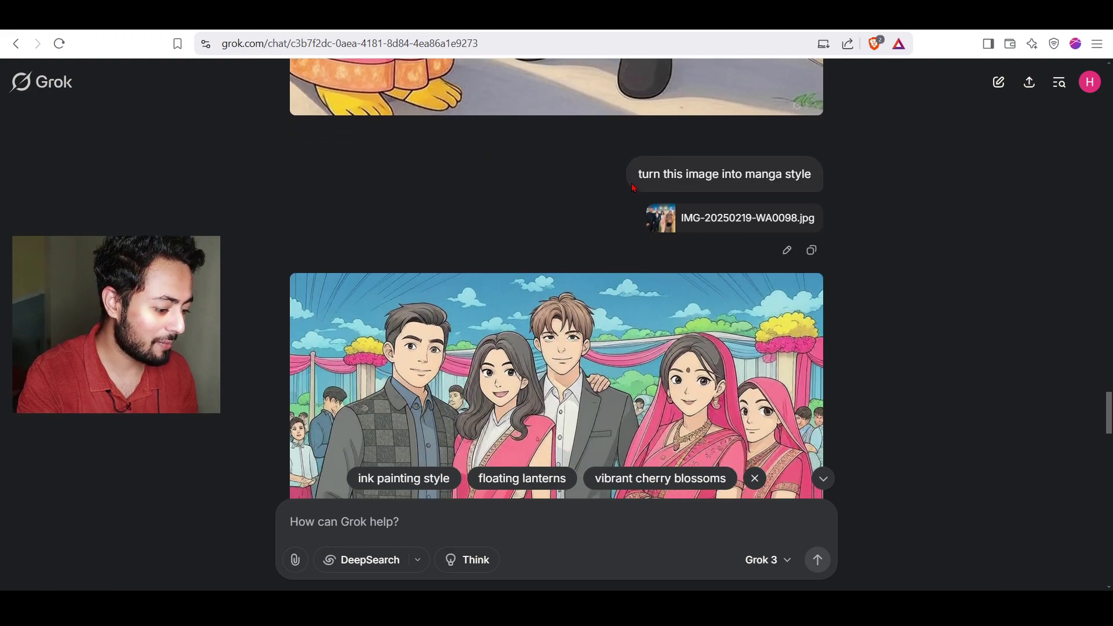
drag(633, 183, 816, 191)
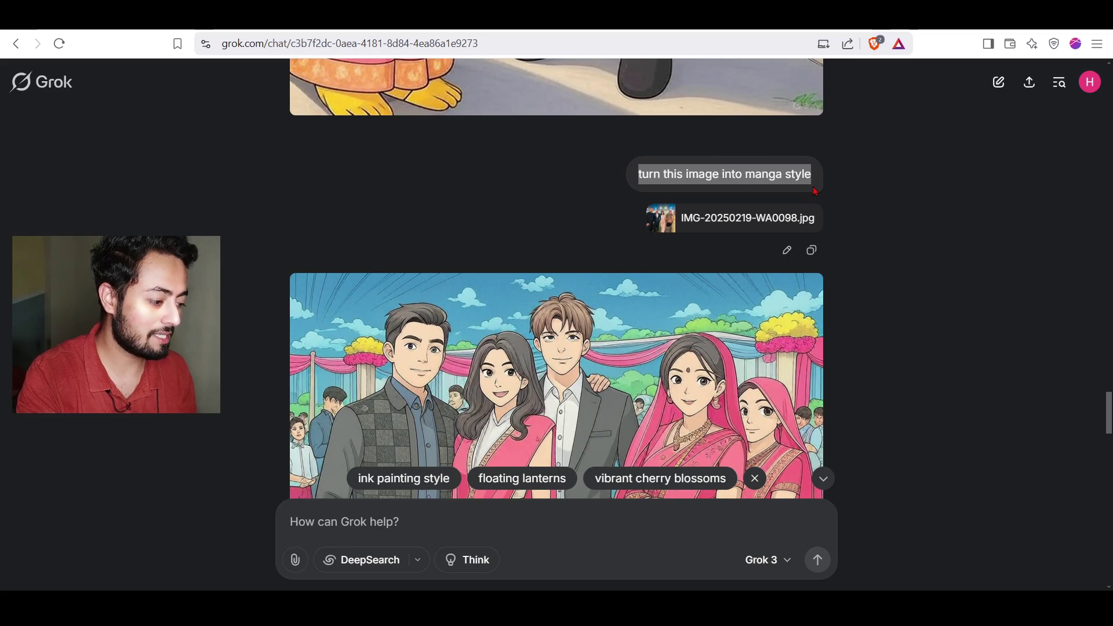
click(877, 383)
scroll(877, 383, down, 3)
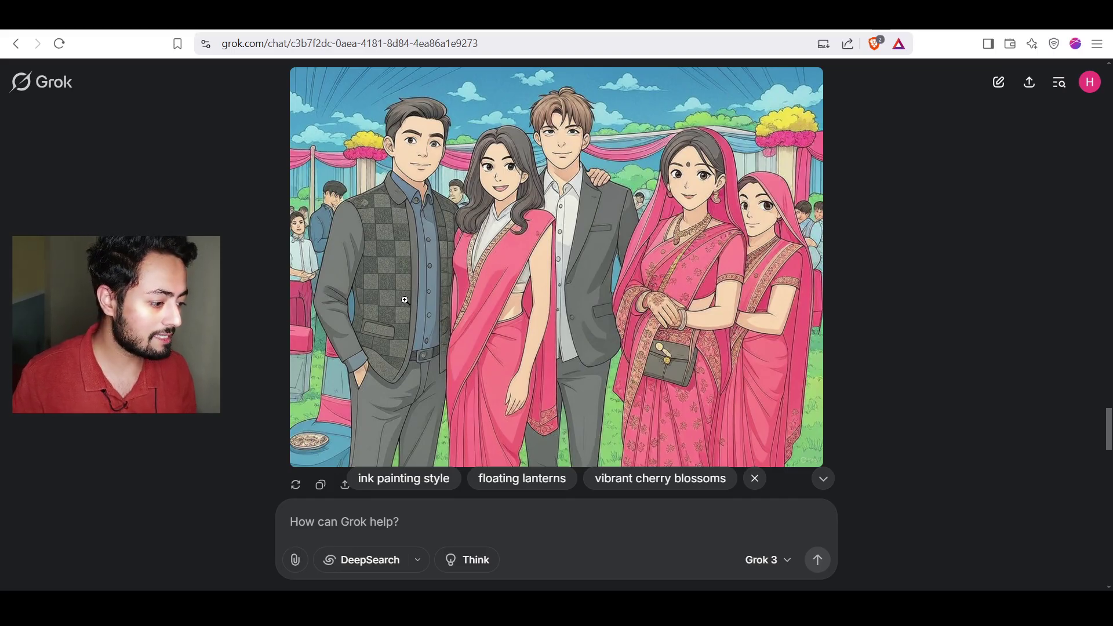
scroll(404, 301, up, 2)
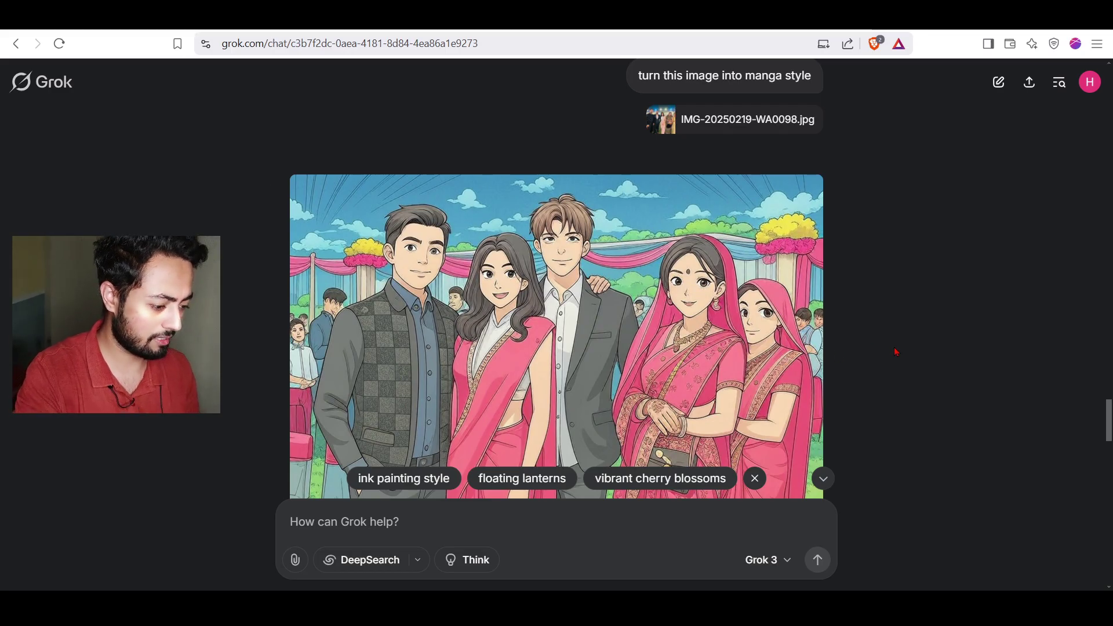
Look over the full manga-style group picture, from the faces down to the clothing and background.
scroll(896, 352, down, 2)
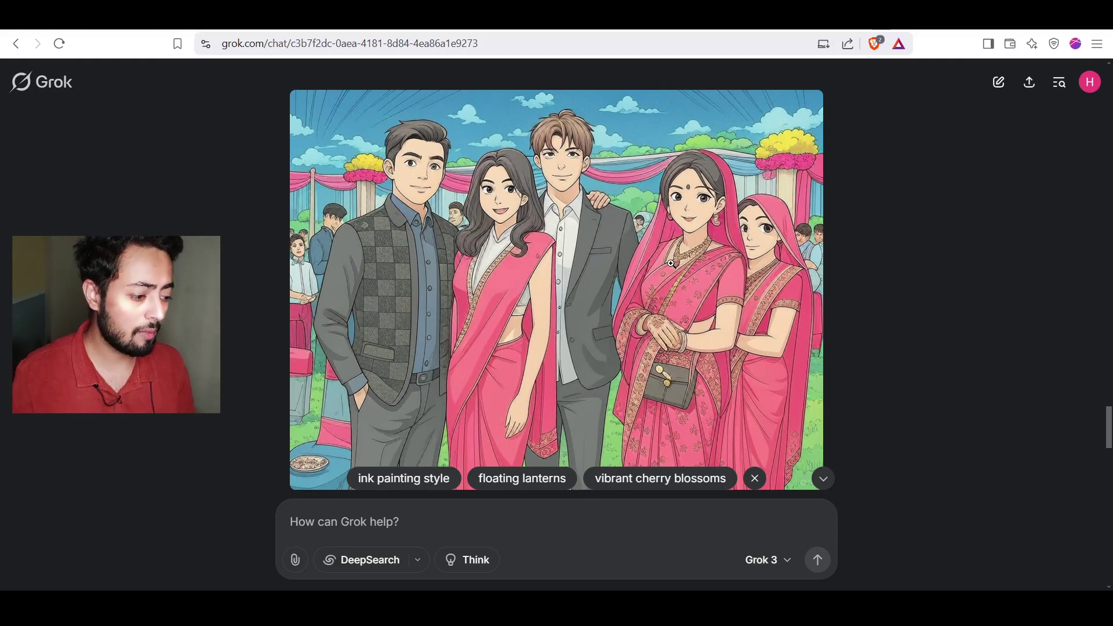
scroll(671, 263, up, 2)
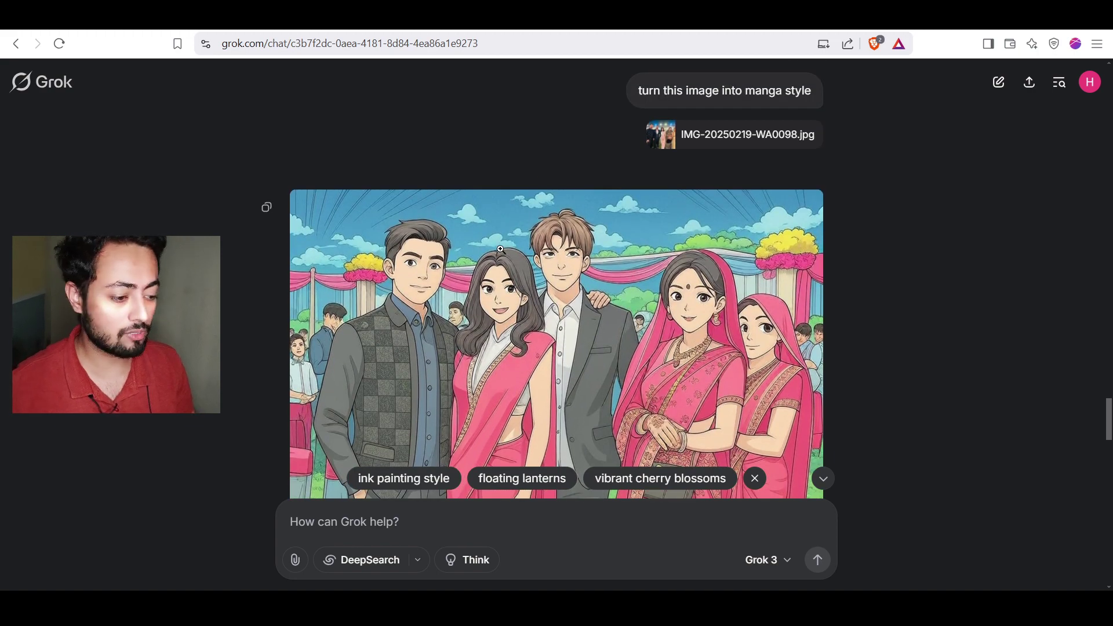
Examine the "turn this image into water color style" prompt and the picture of the seated bearded man generated for it.
scroll(501, 249, down, 15)
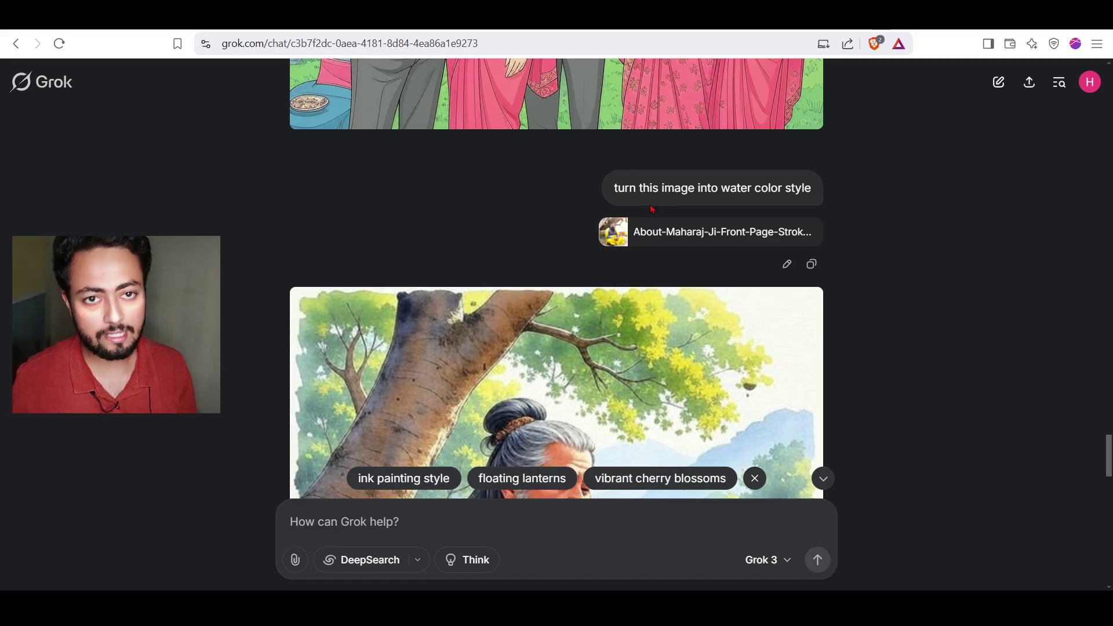
scroll(751, 255, down, 4)
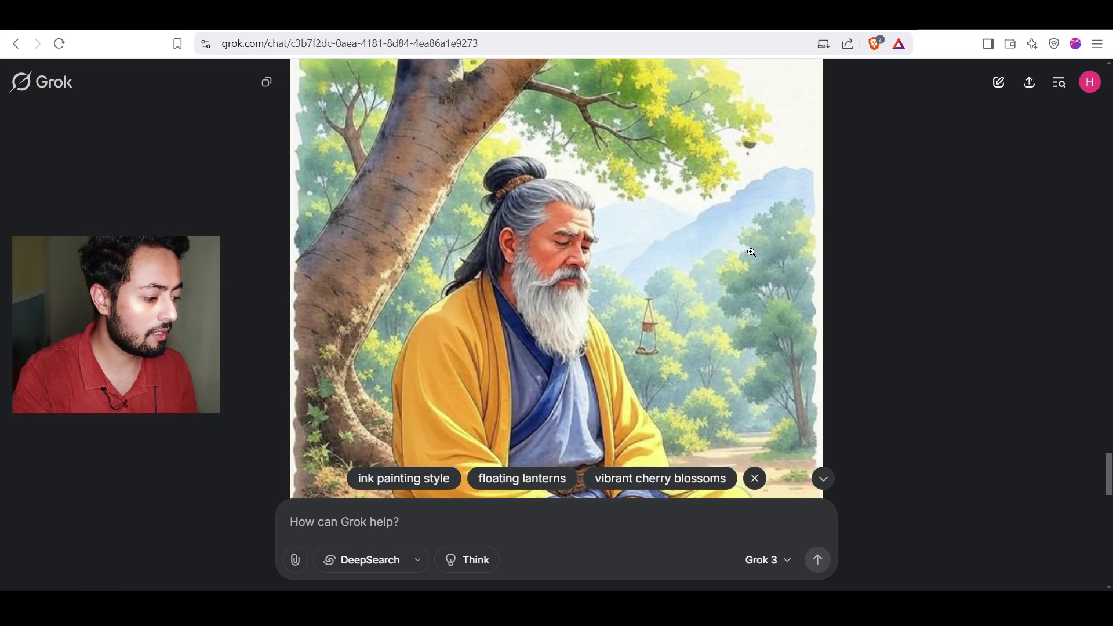
scroll(751, 254, up, 3)
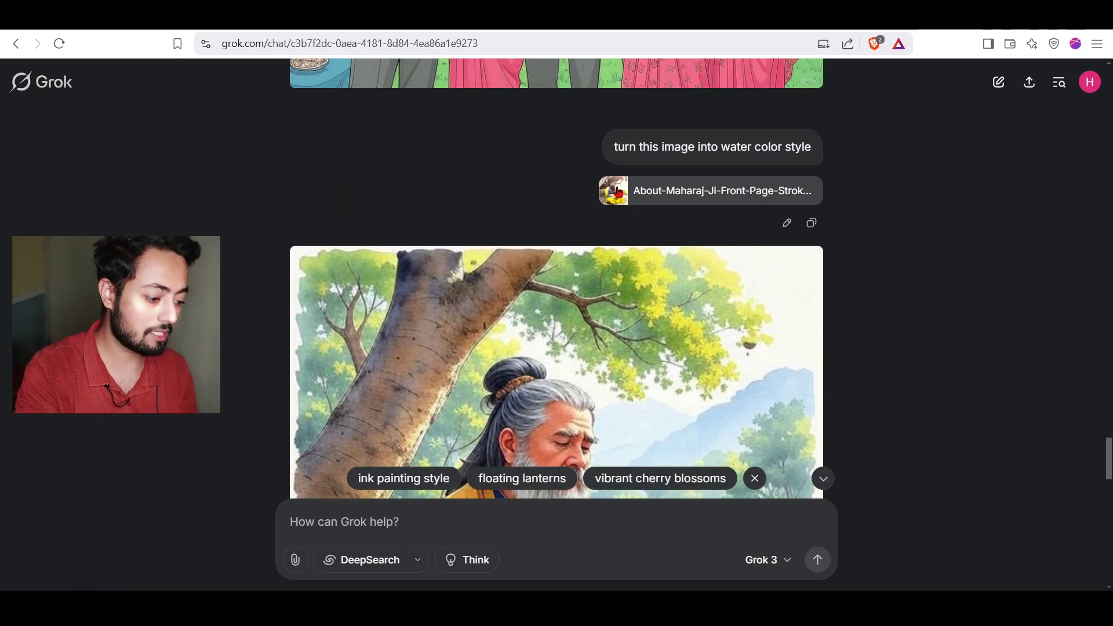
scroll(760, 347, down, 4)
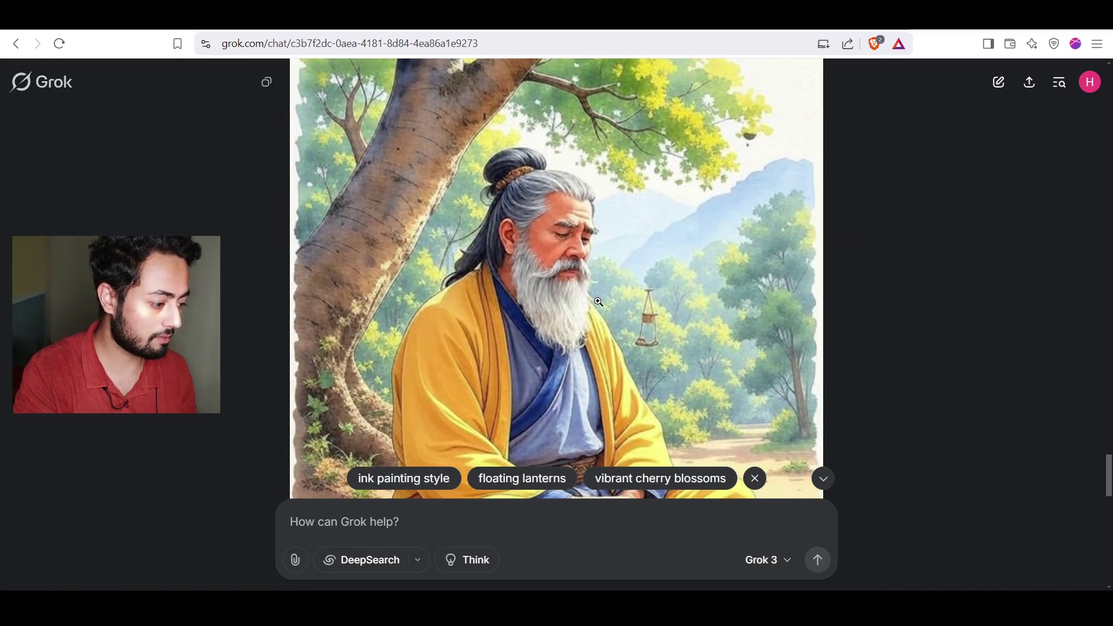
scroll(598, 302, up, 4)
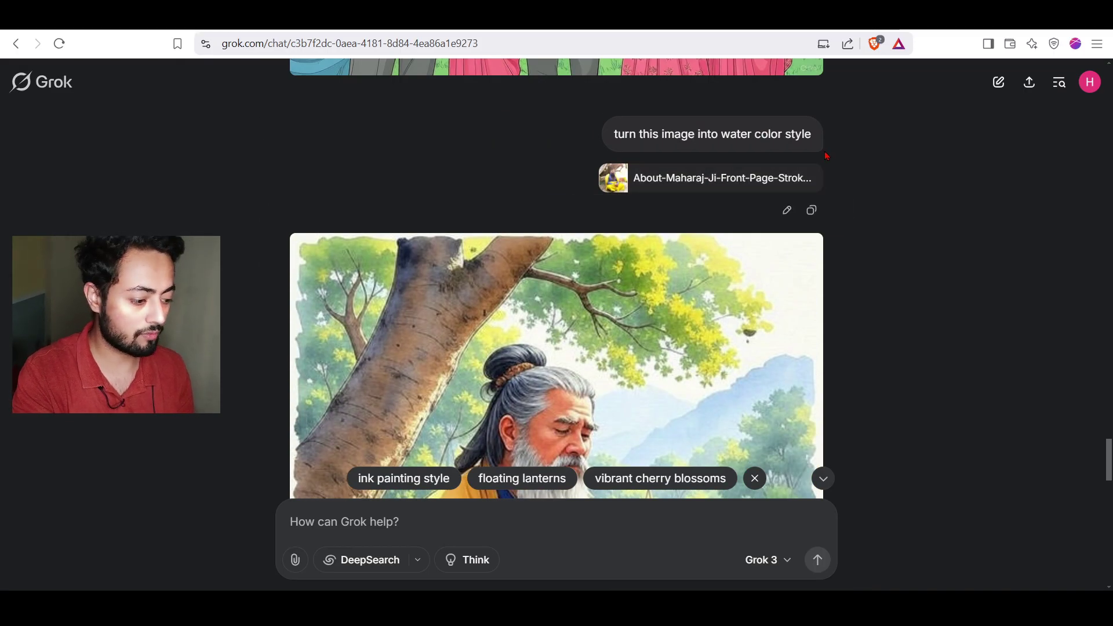
scroll(640, 383, down, 4)
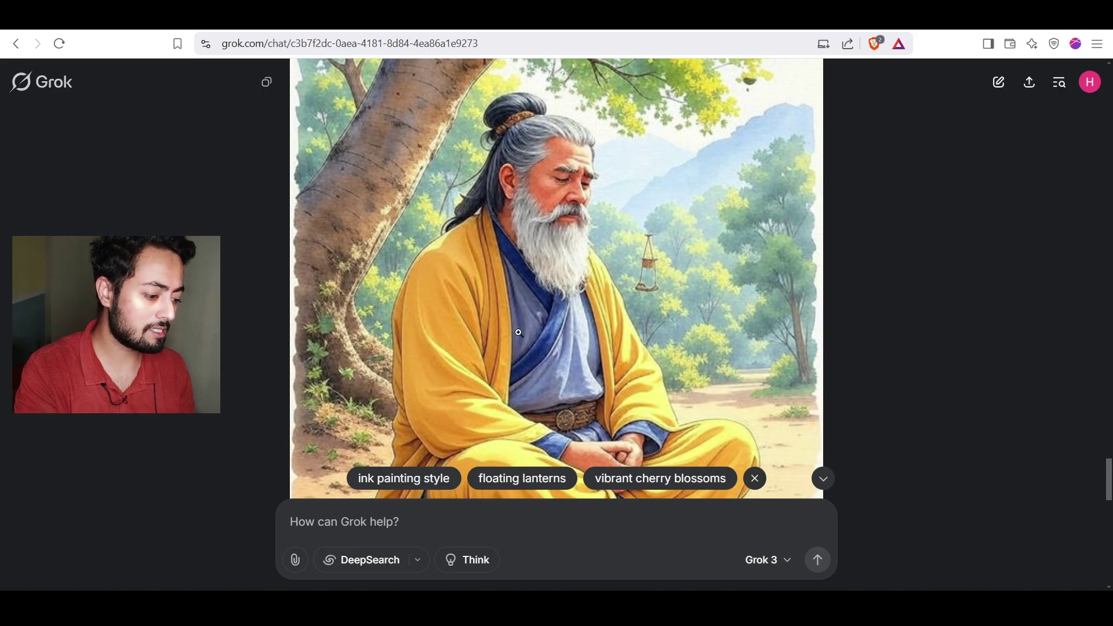
scroll(519, 333, down, 2)
scroll(518, 332, up, 2)
View the source photo attached to the water color prompt enlarged, and close it again.
scroll(519, 333, up, 5)
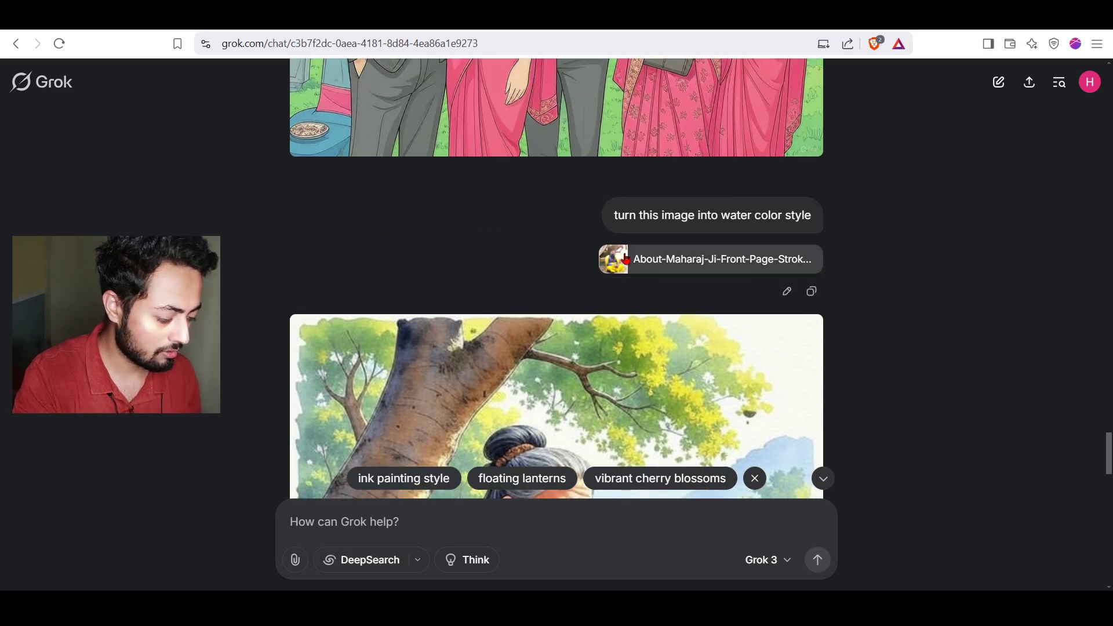
click(625, 260)
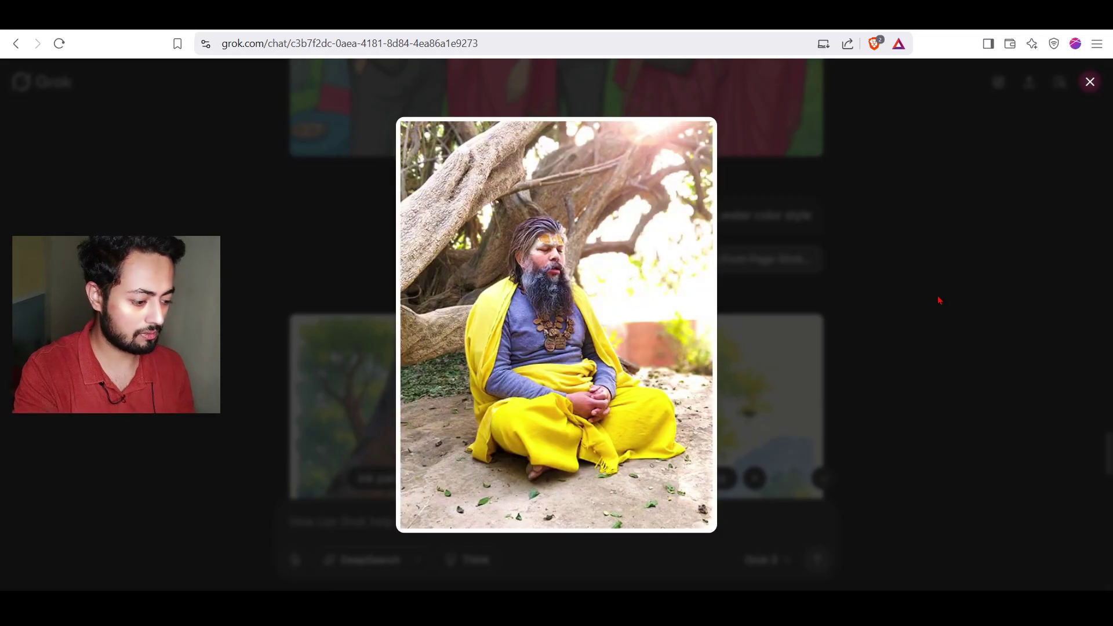
click(940, 300)
Highlight the "gentle cherry blossoms" follow-up prompt and examine the changed picture of the seated man.
scroll(940, 299, down, 15)
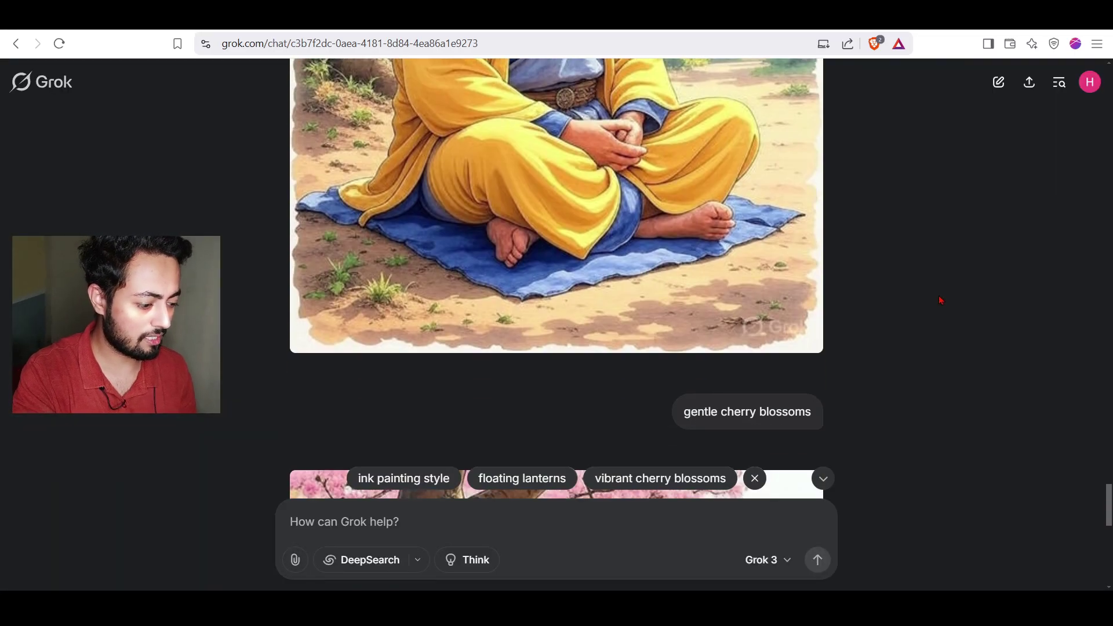
scroll(940, 300, down, 5)
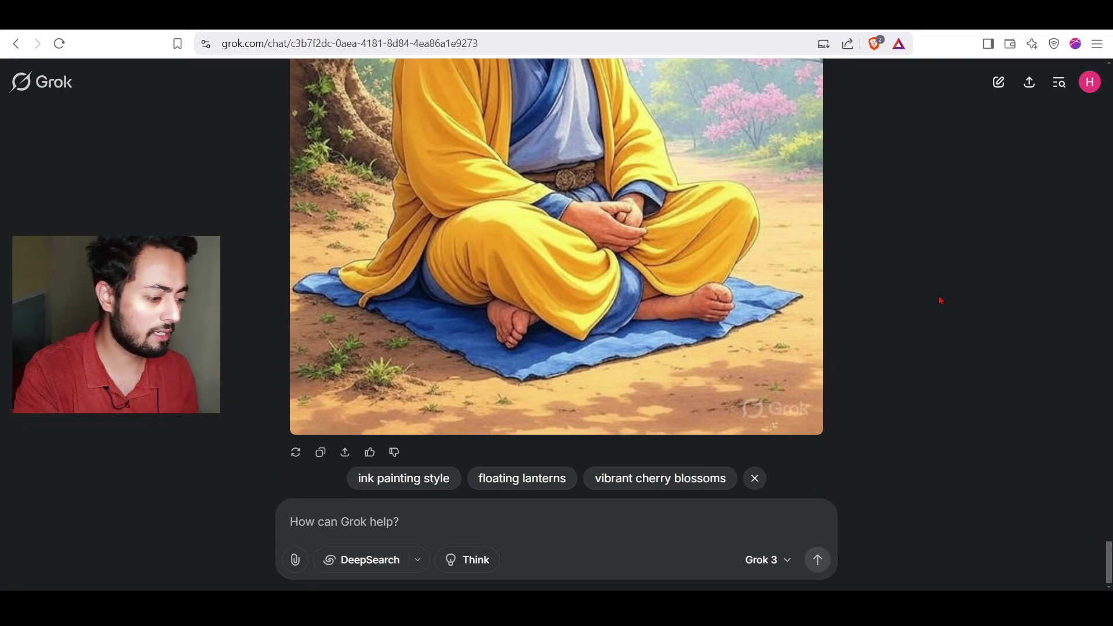
scroll(940, 299, up, 10)
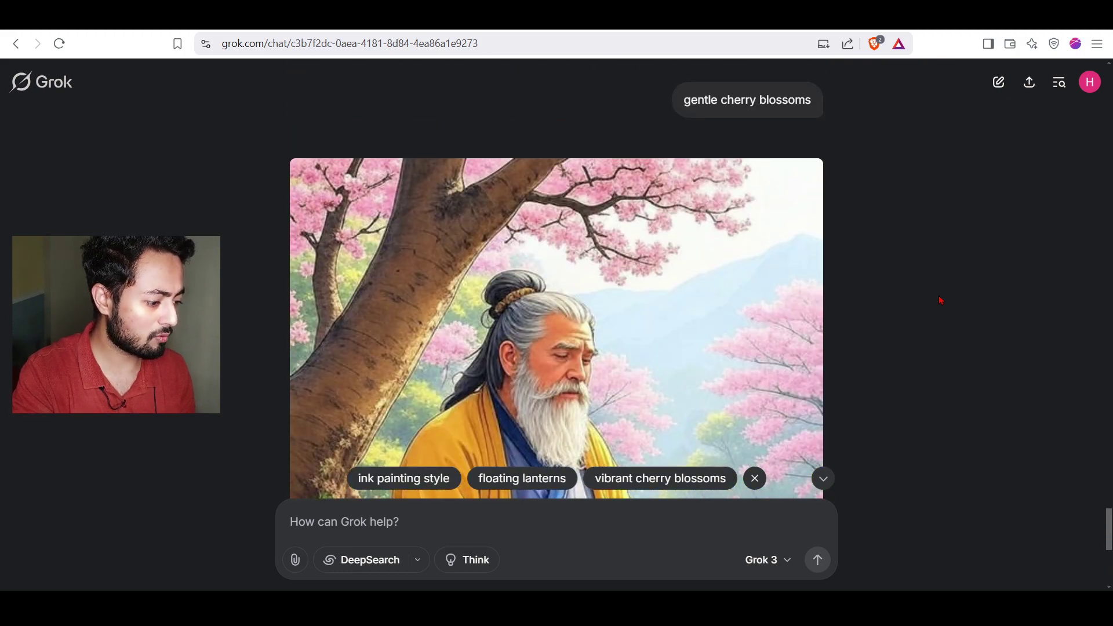
drag(686, 95, 817, 99)
scroll(660, 141, down, 5)
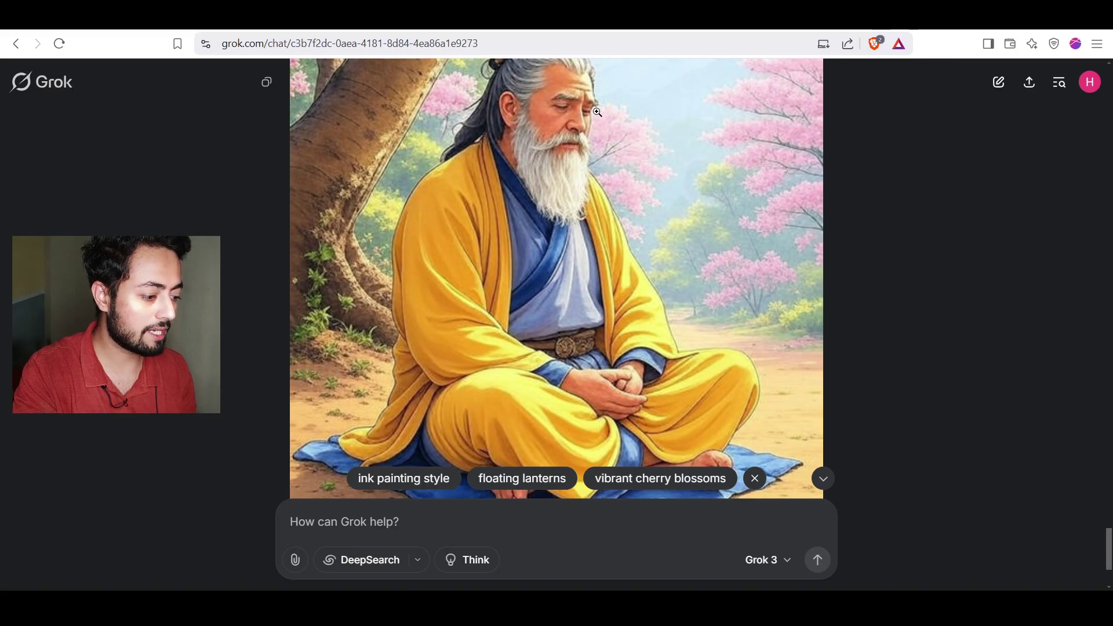
scroll(745, 195, up, 3)
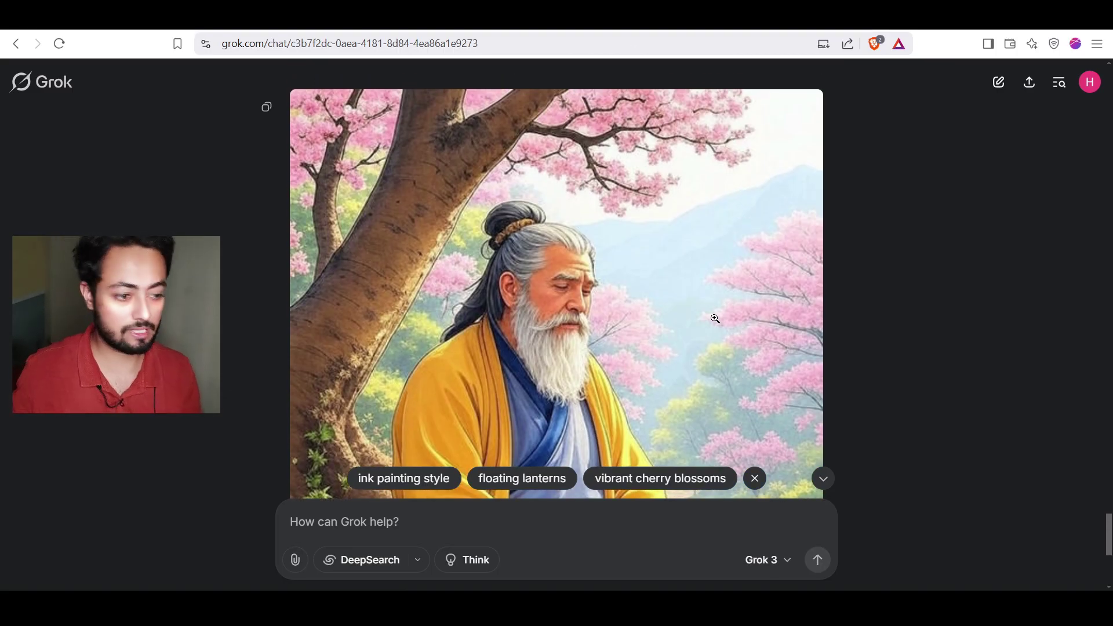
scroll(715, 319, down, 5)
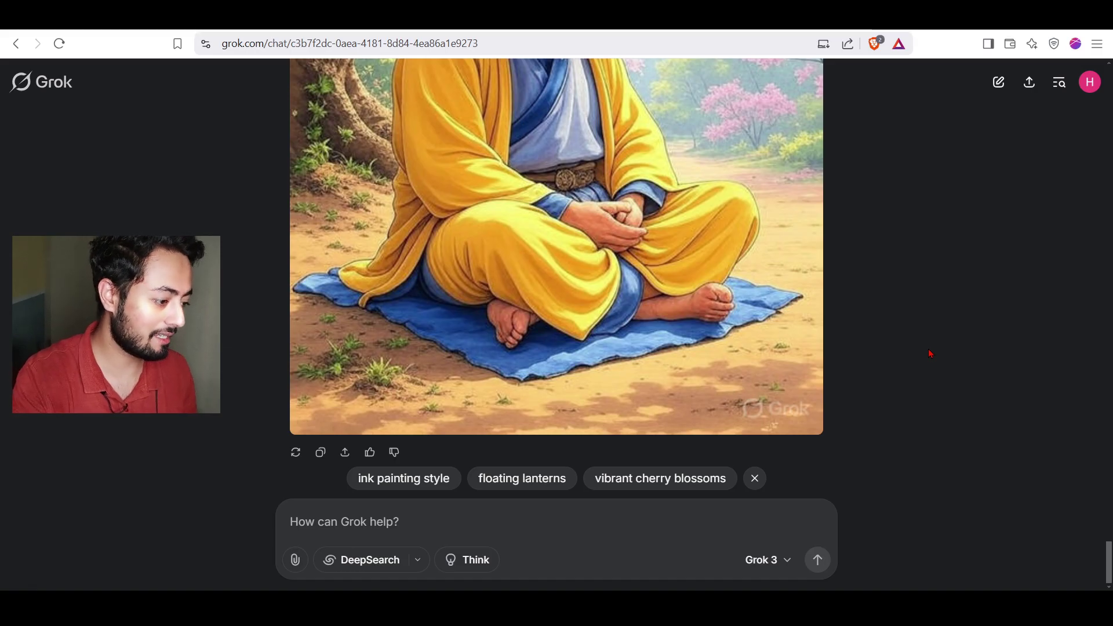
scroll(819, 126, up, 1)
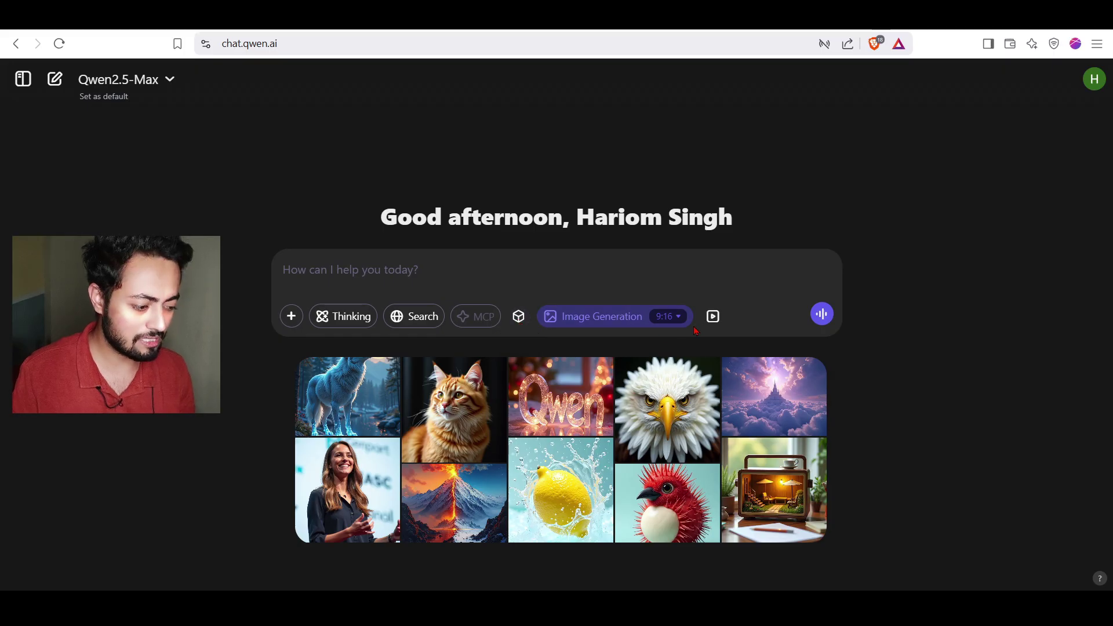
Switch the Qwen chat from Image Generation to Video Generation mode and look at its sample clips.
click(713, 322)
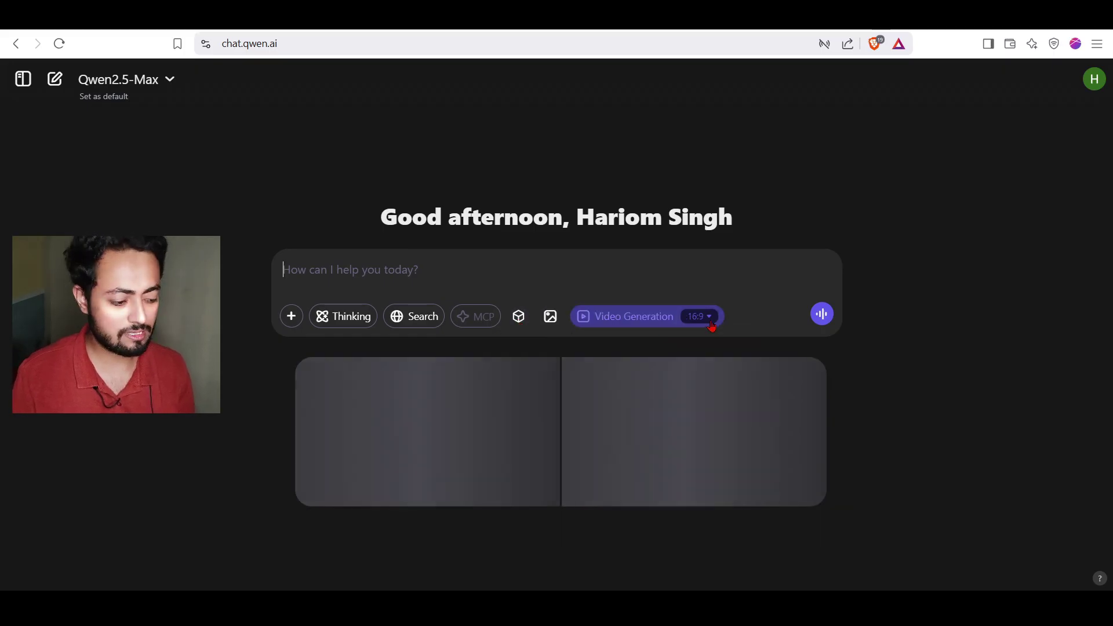
mouse_move(717, 416)
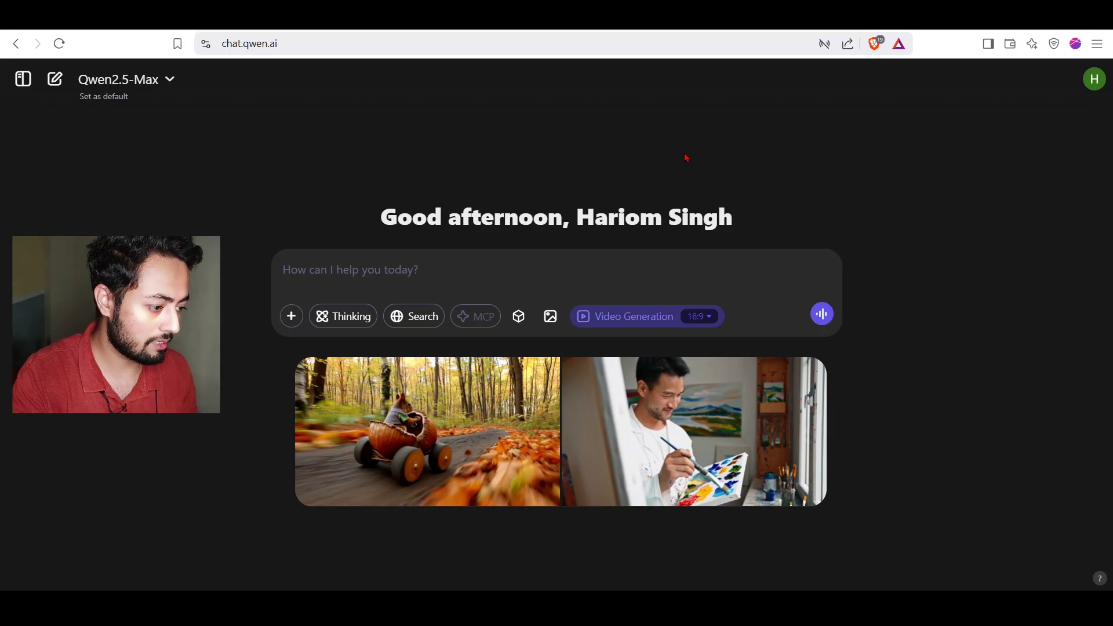
Switch to the "ghibli art" search results on X and view the pictures of the "7 FREE websites" post enlarged.
click(637, 15)
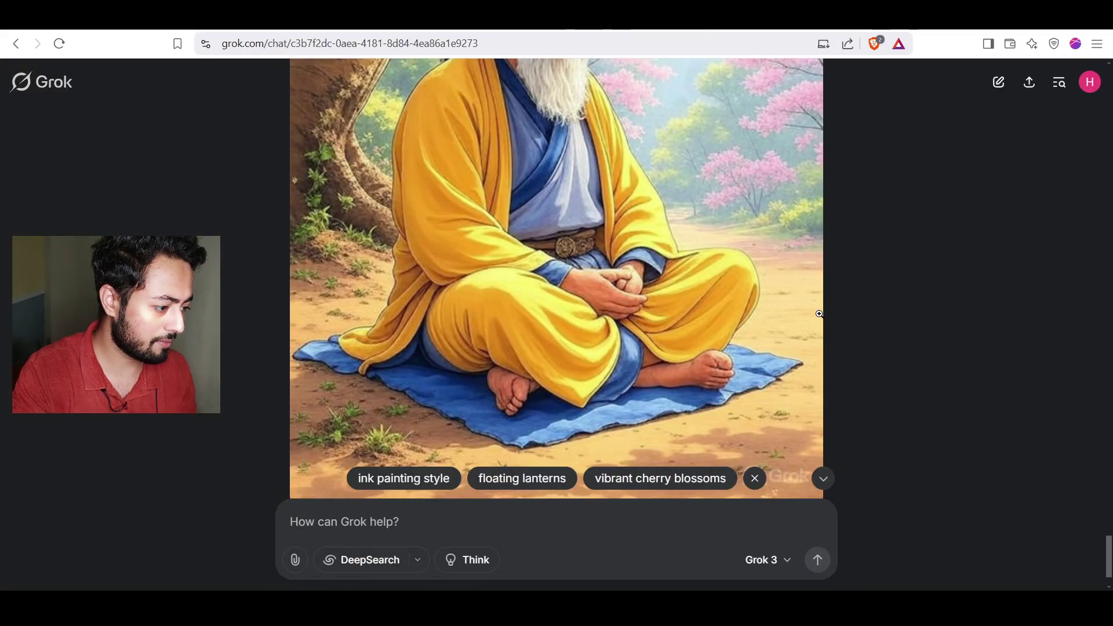
click(580, 15)
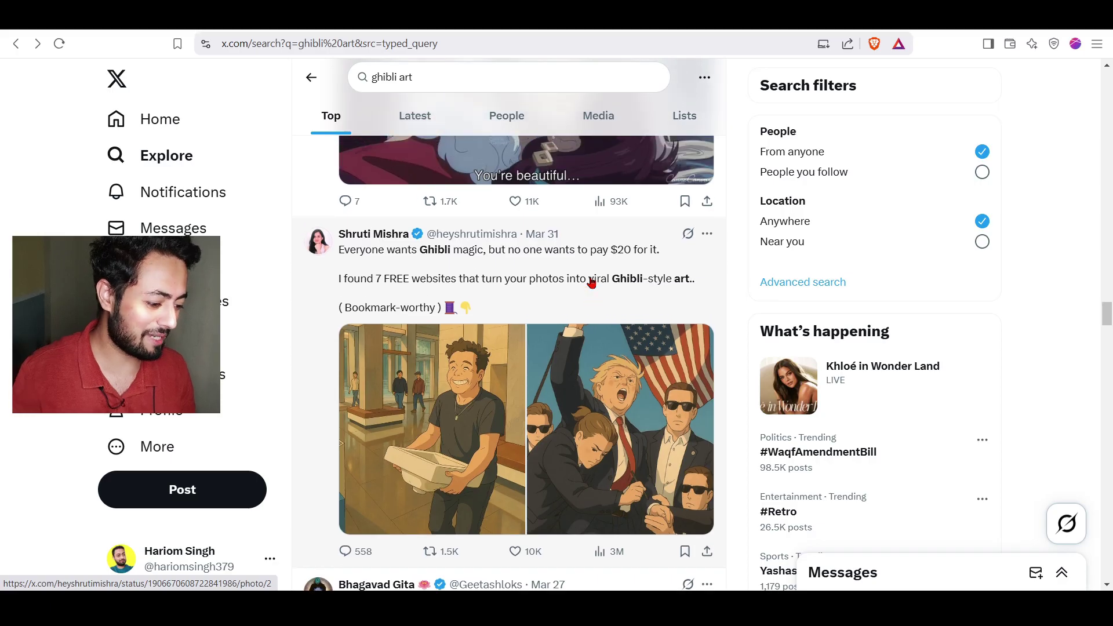
scroll(591, 282, down, 2)
scroll(592, 283, down, 1)
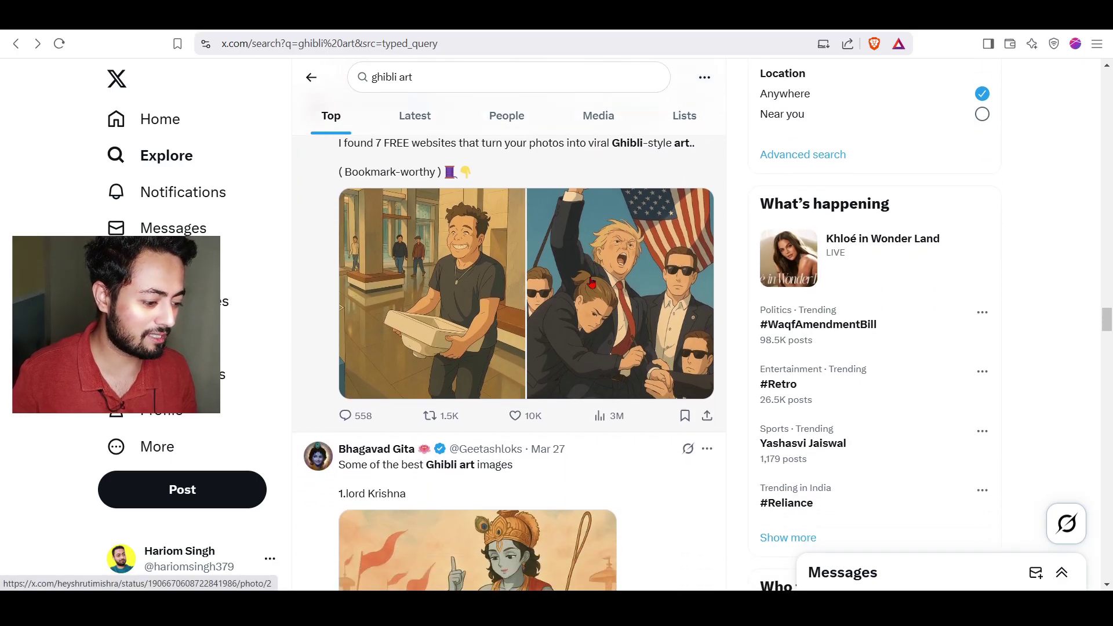
click(474, 276)
key(Right)
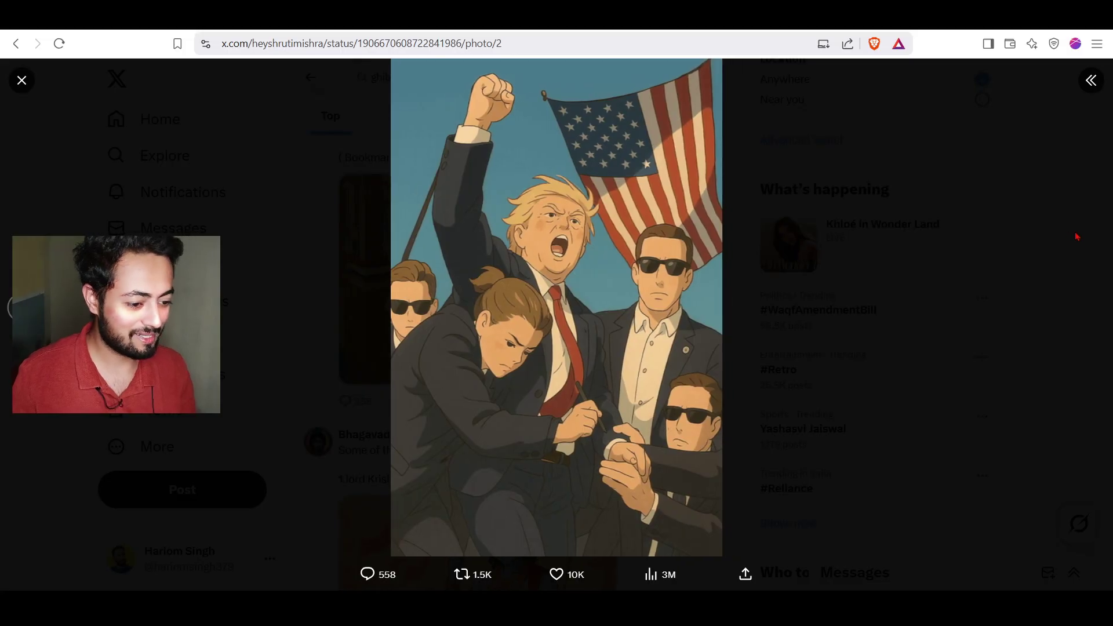
click(21, 81)
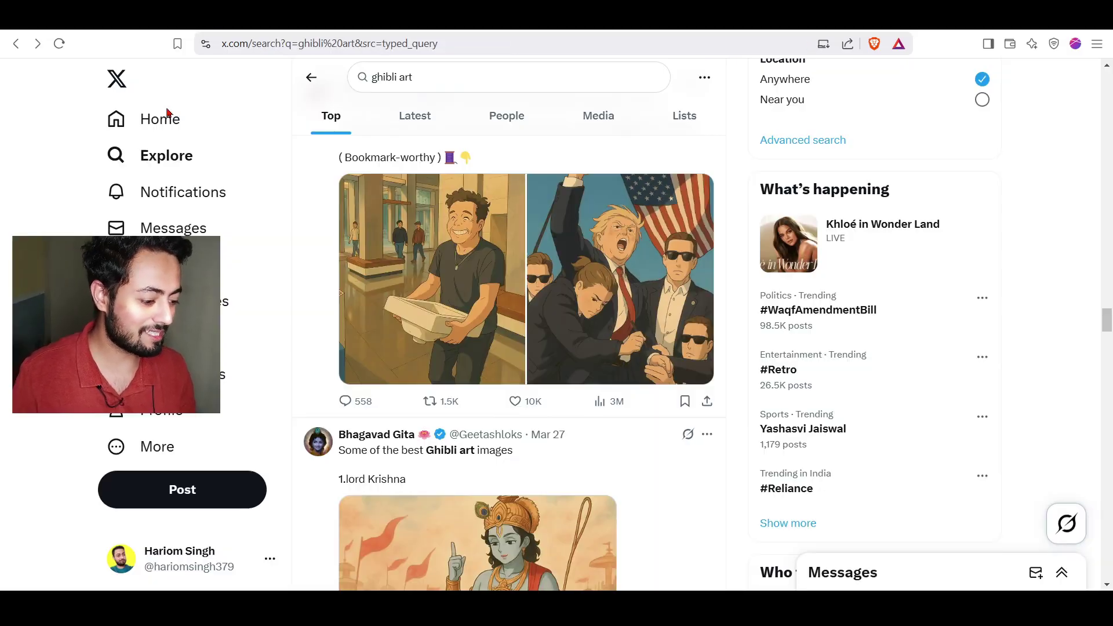
Browse further posts in the "ghibli art" search results for more example pictures.
scroll(557, 348, down, 10)
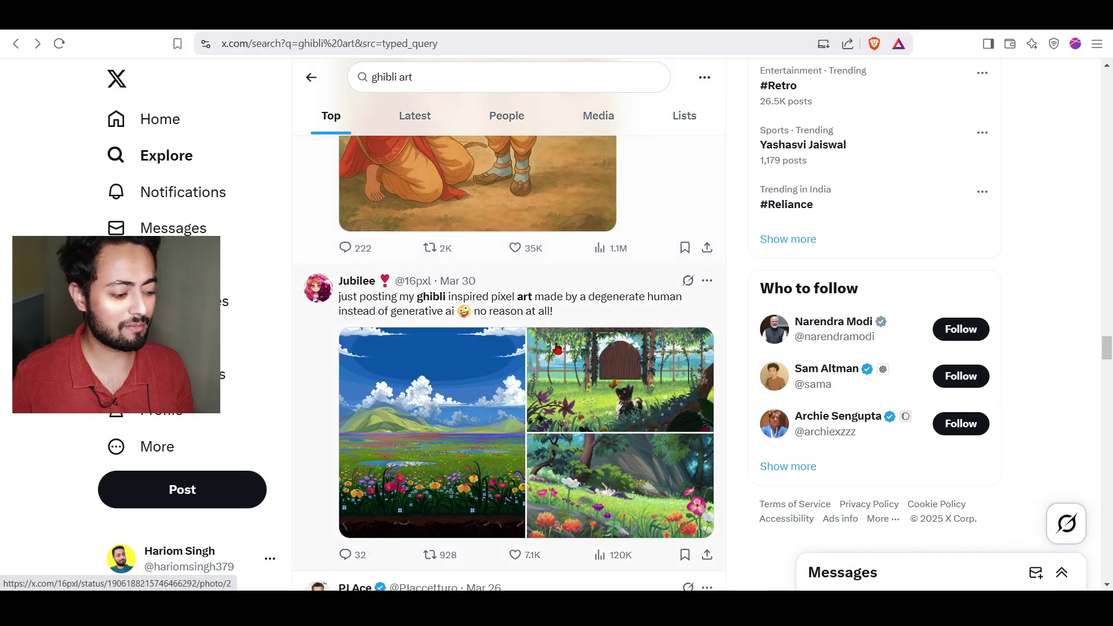
scroll(557, 348, down, 7)
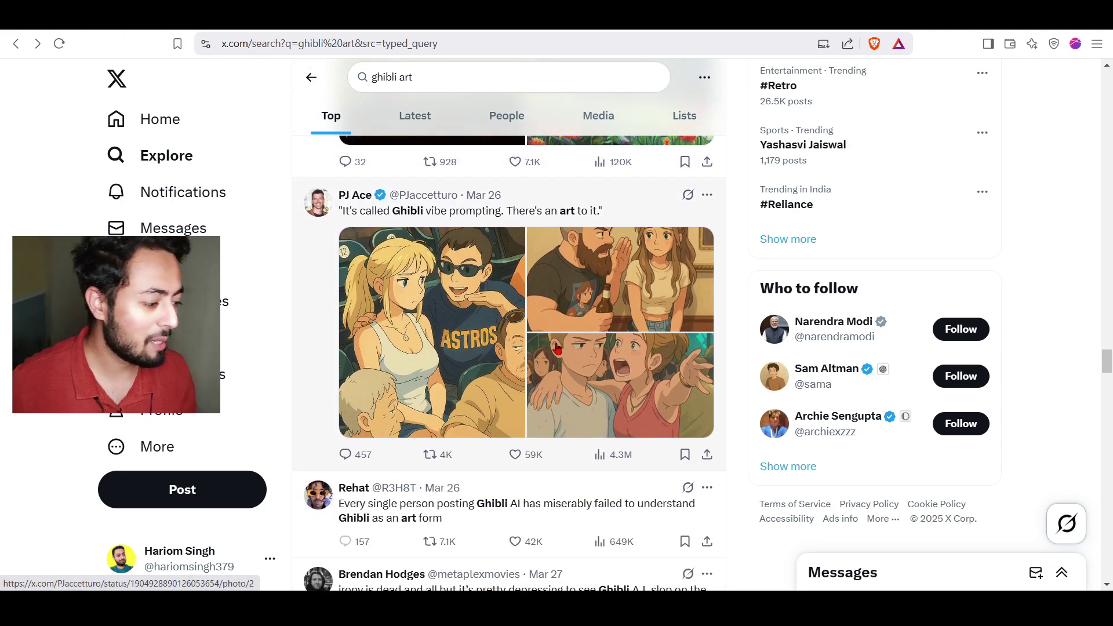
scroll(557, 348, up, 3)
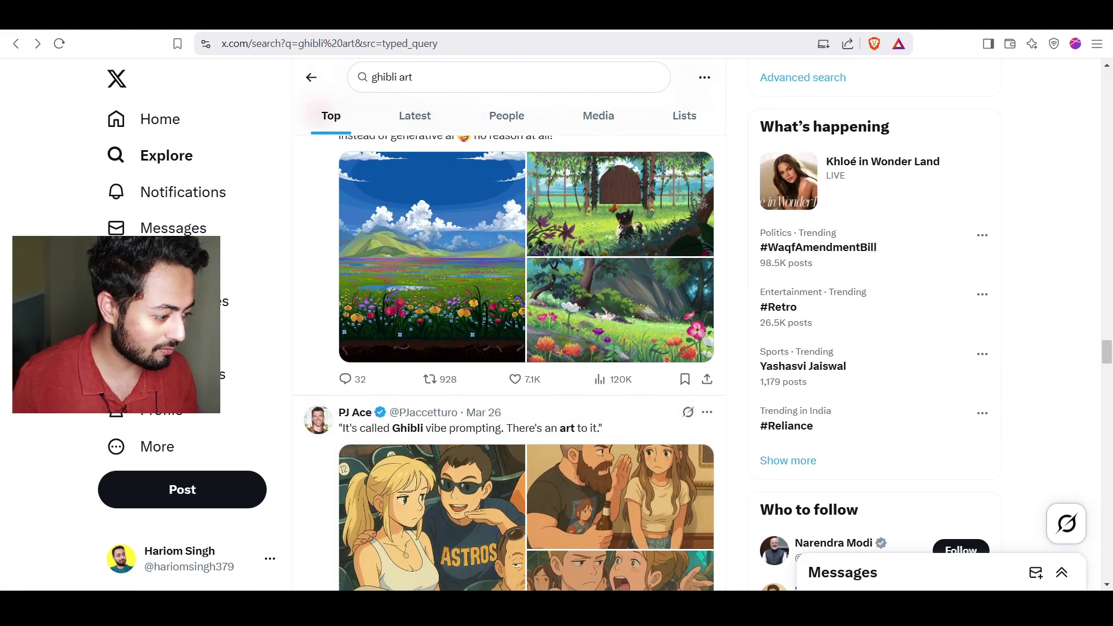
Switch to the ChatGPT conversation and view the original selfie sent with the "turn this image into ghibli art" prompt enlarged.
click(951, 15)
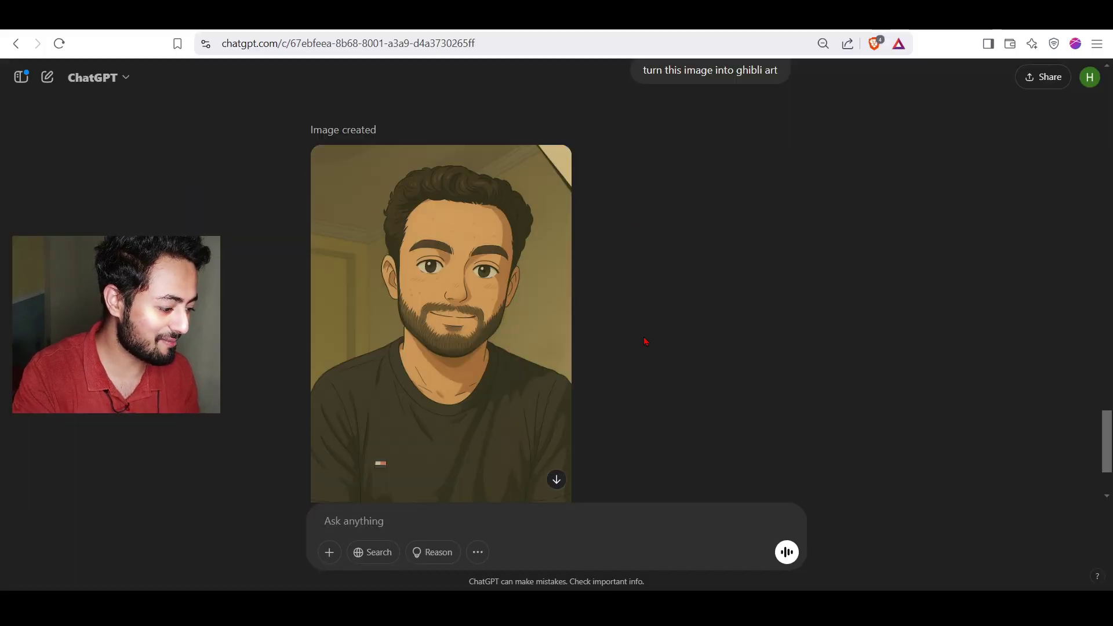
scroll(645, 342, up, 5)
click(712, 259)
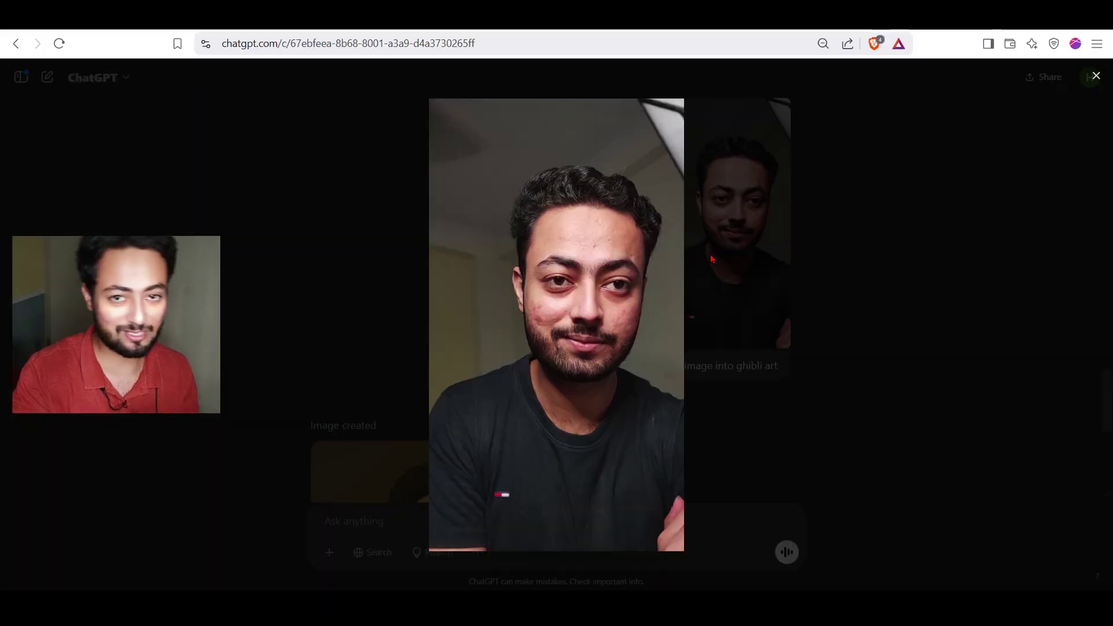
click(902, 342)
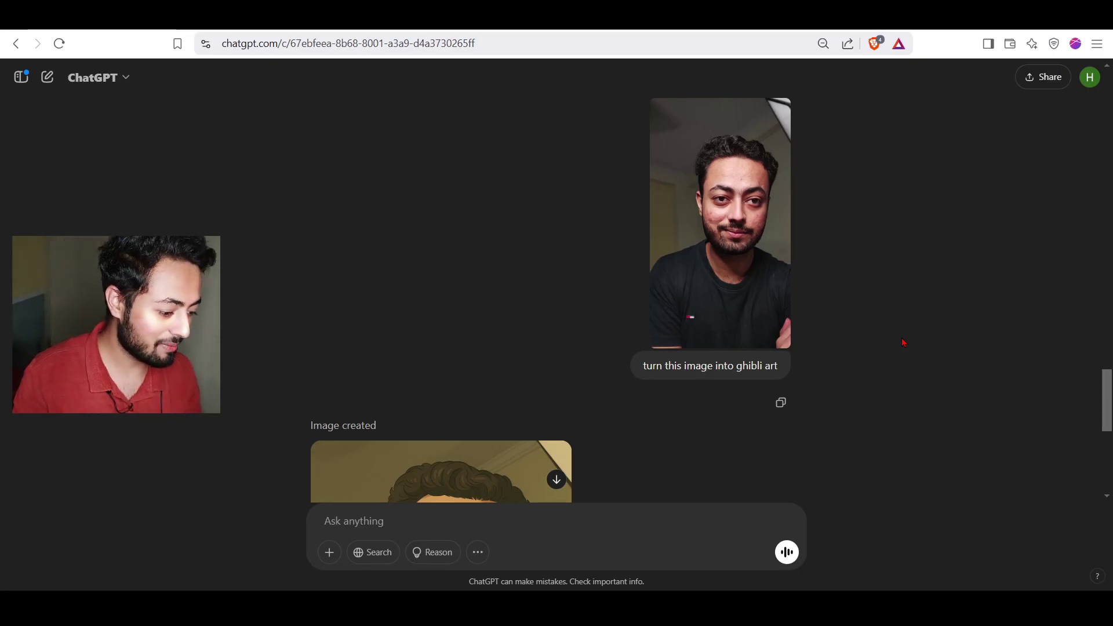
Compare the generated Ghibli portrait with its source selfie, enlarging the selfie once more.
scroll(902, 342, down, 6)
scroll(902, 342, up, 2)
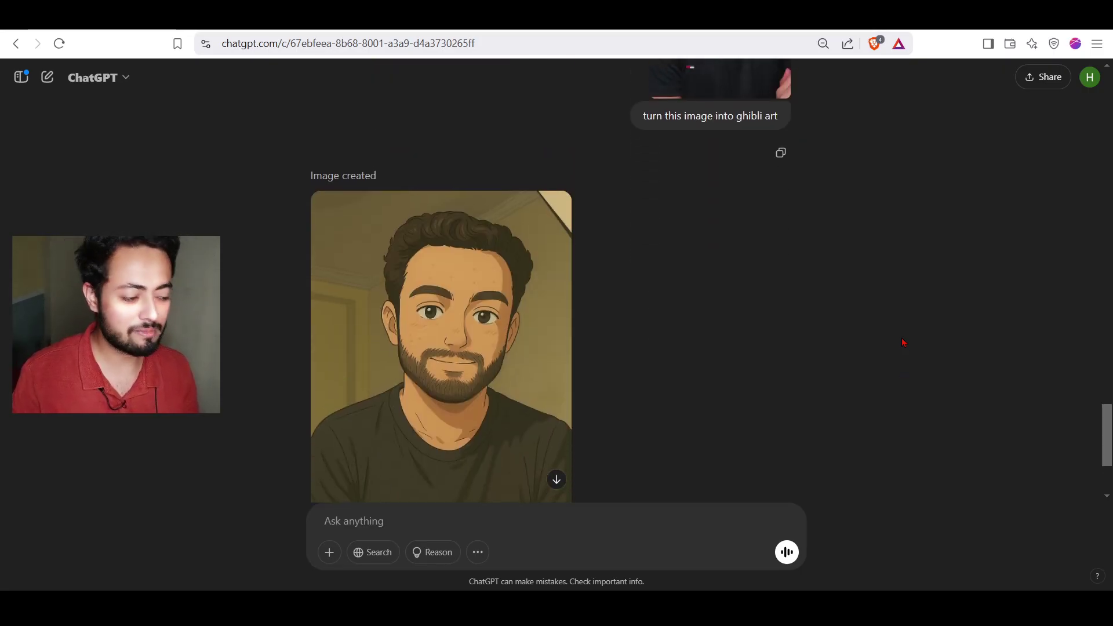
scroll(902, 343, up, 1)
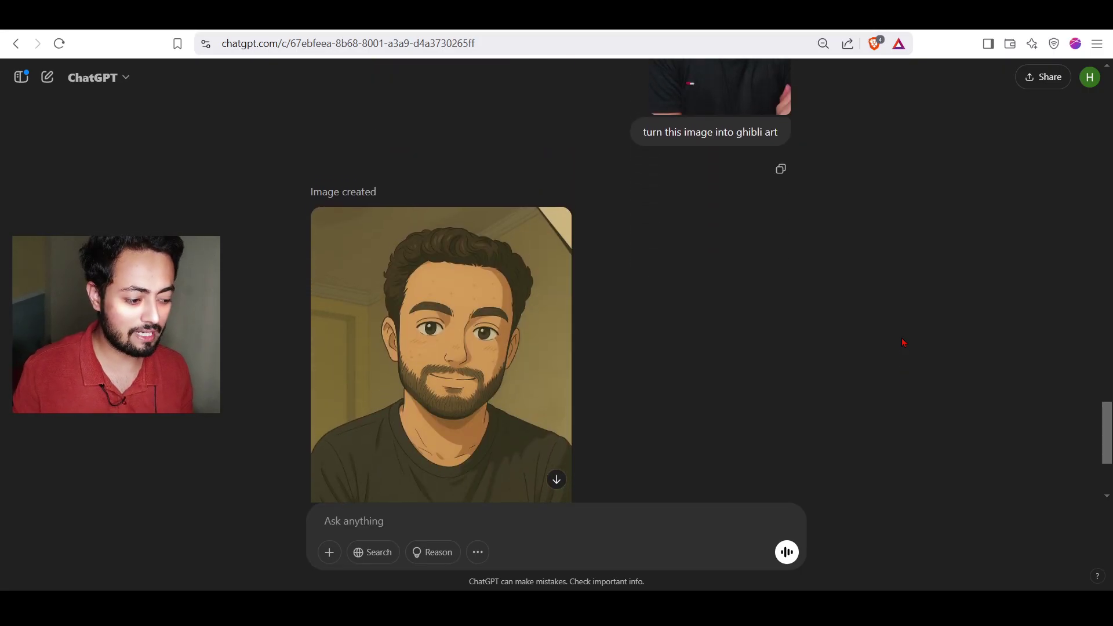
scroll(903, 342, down, 3)
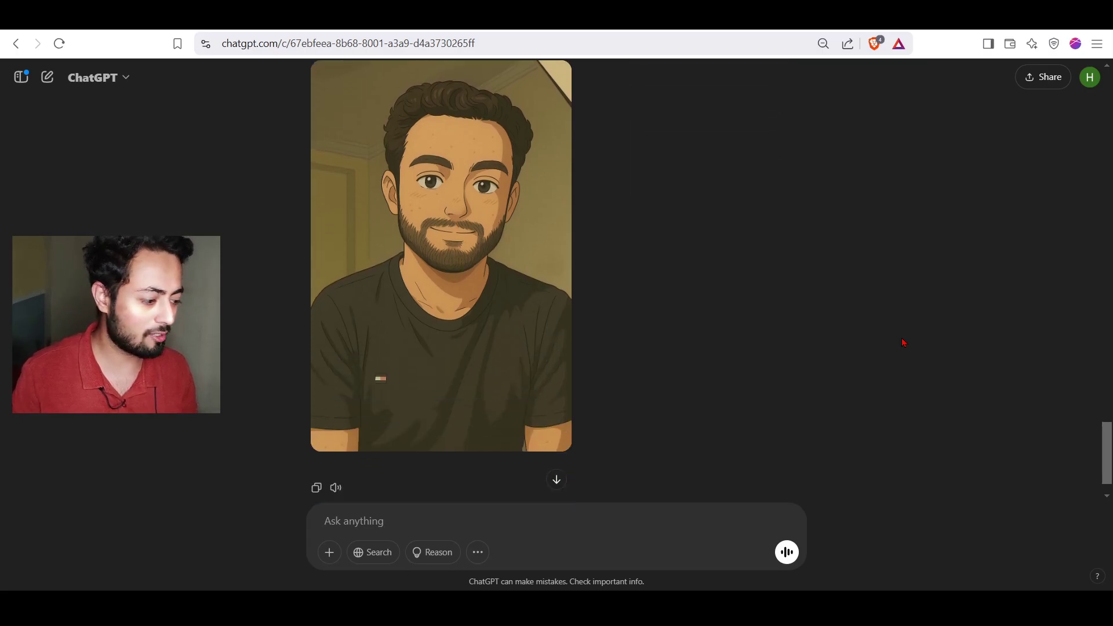
scroll(903, 342, up, 5)
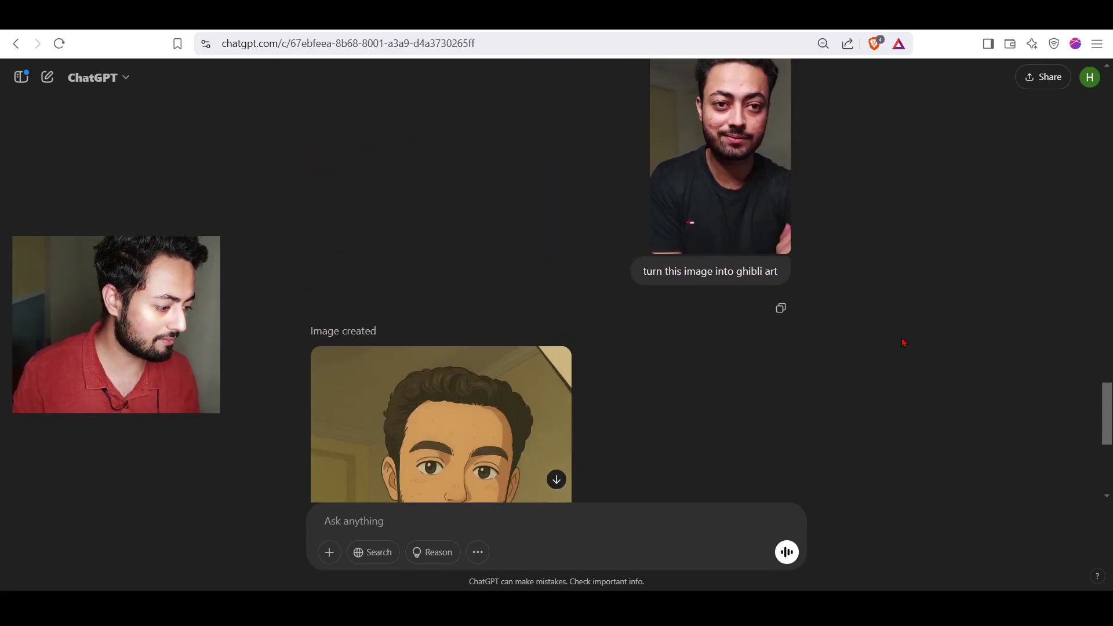
click(773, 191)
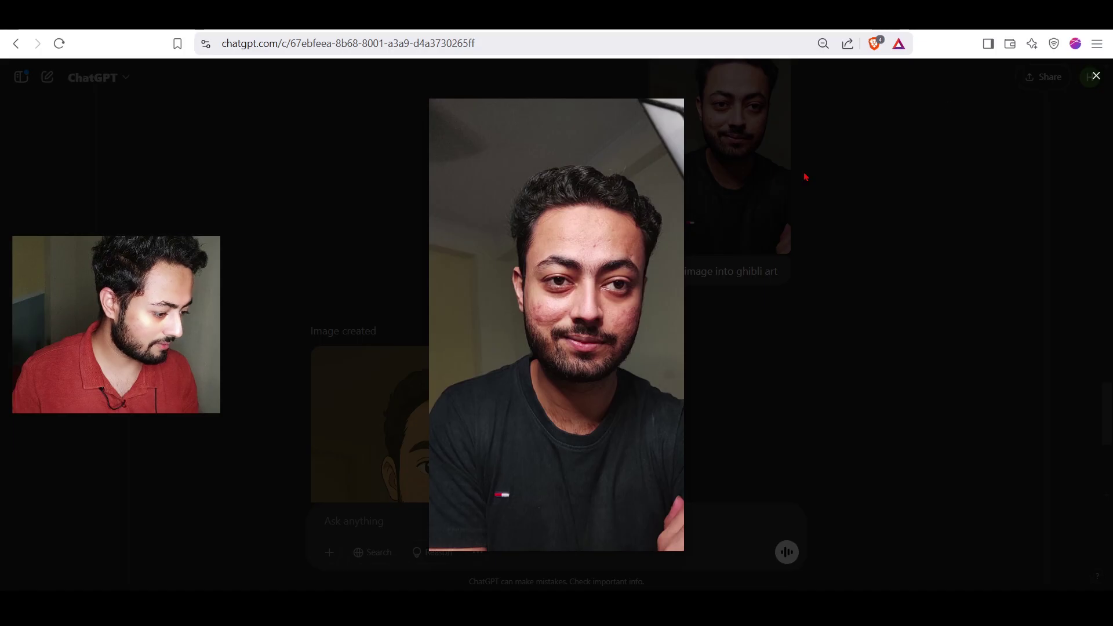
Download the generated Ghibli portrait of the selfie as a PNG image to the Downloads folder.
click(1095, 76)
scroll(759, 264, down, 2)
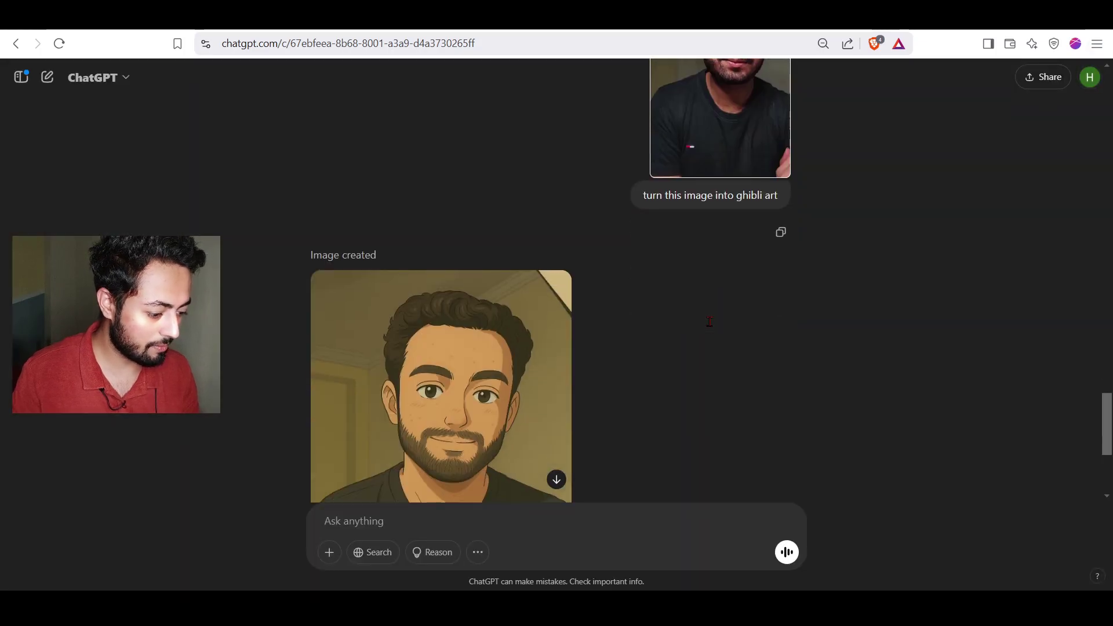
click(490, 386)
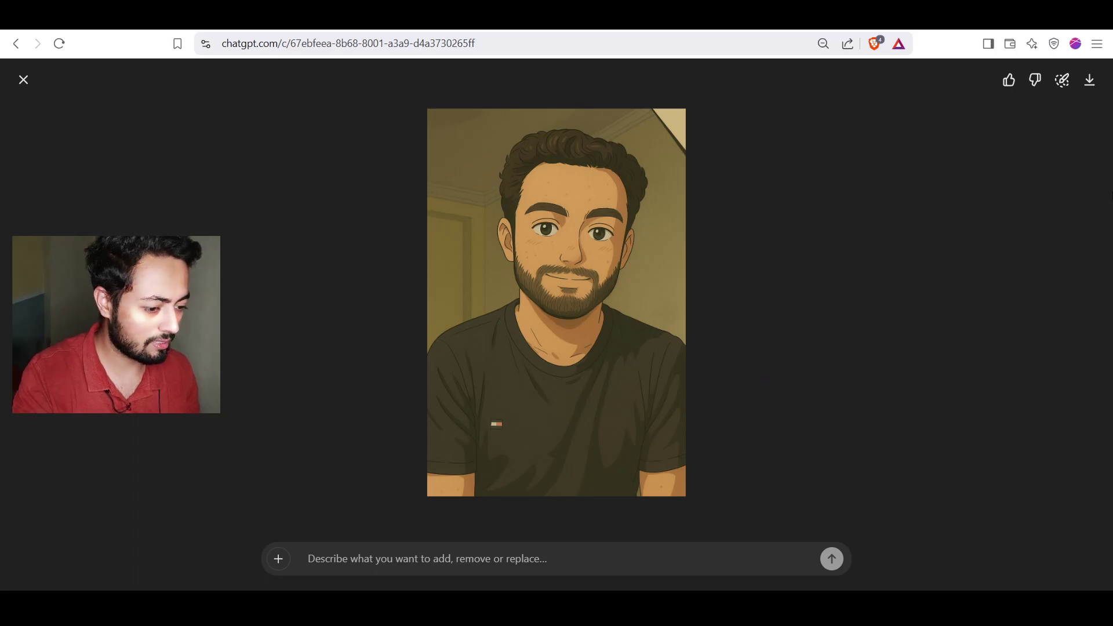
click(1081, 89)
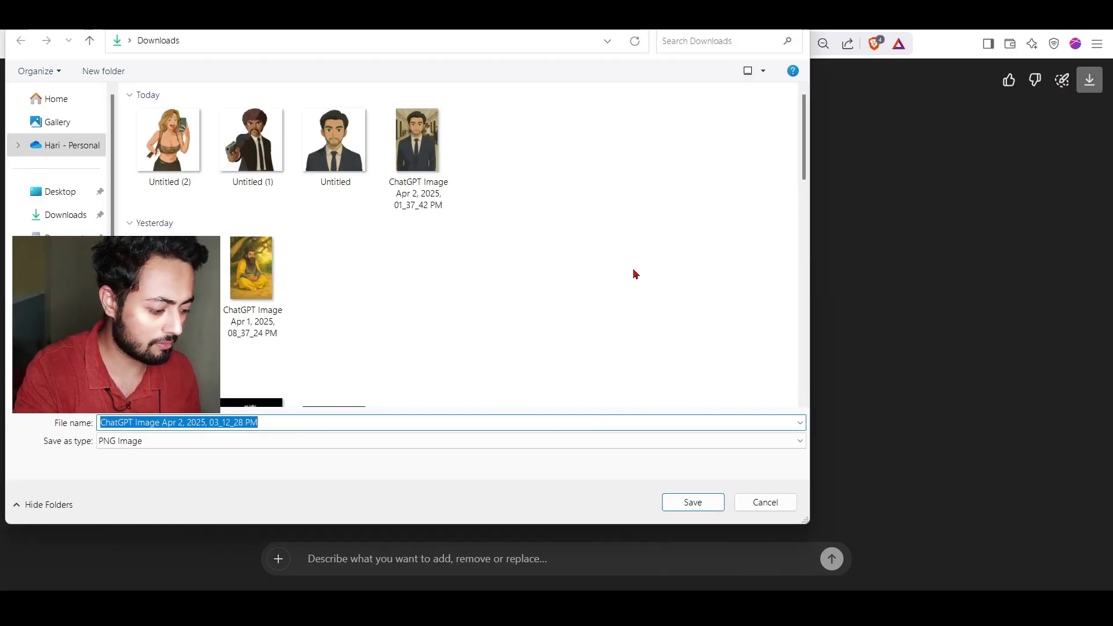
click(696, 505)
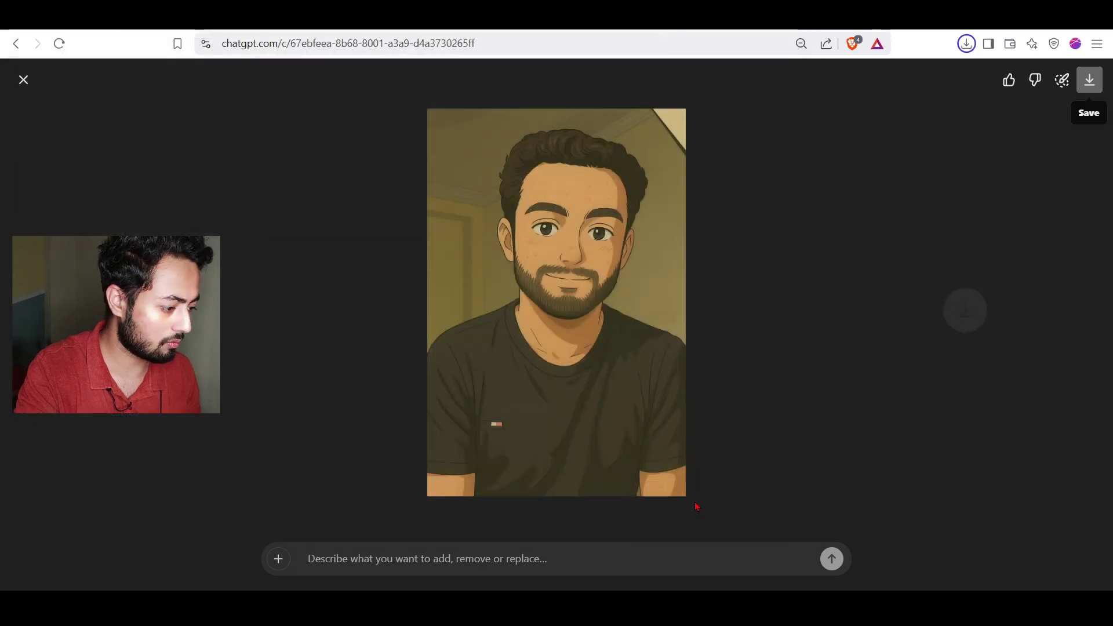
click(1022, 427)
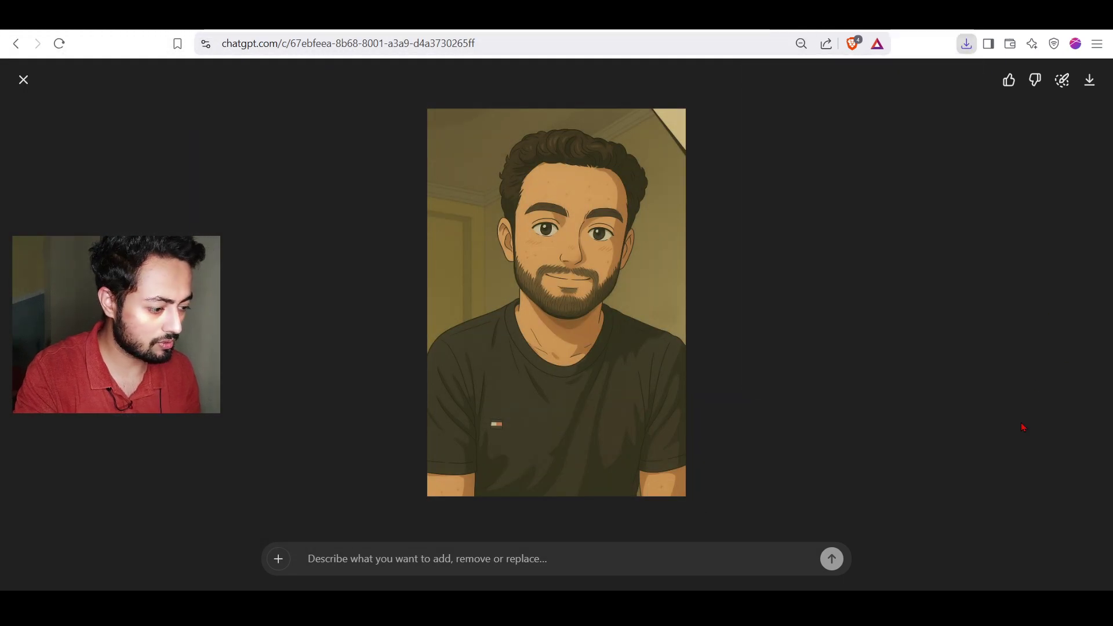
click(24, 81)
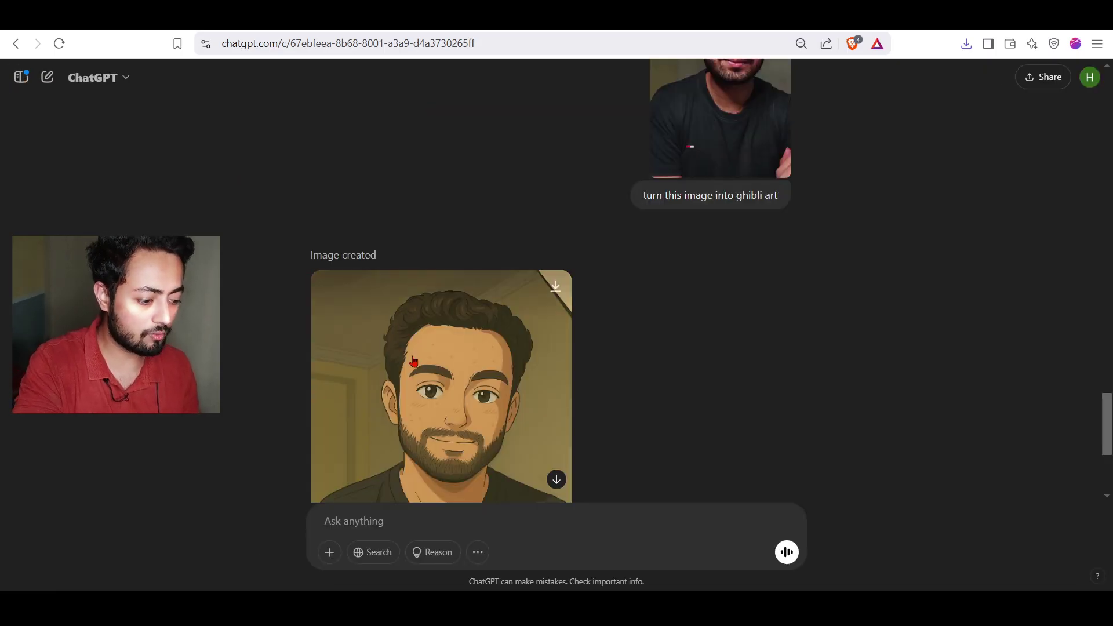
View the generated Ghibli portrait with the dark T-shirt enlarged once more.
scroll(429, 392, down, 2)
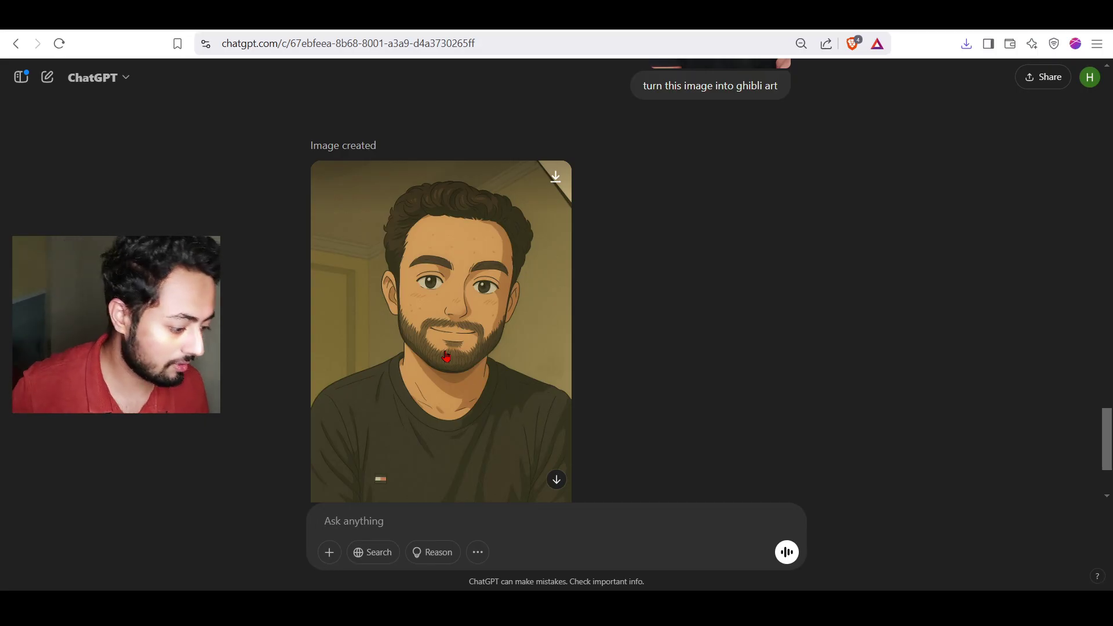
click(446, 356)
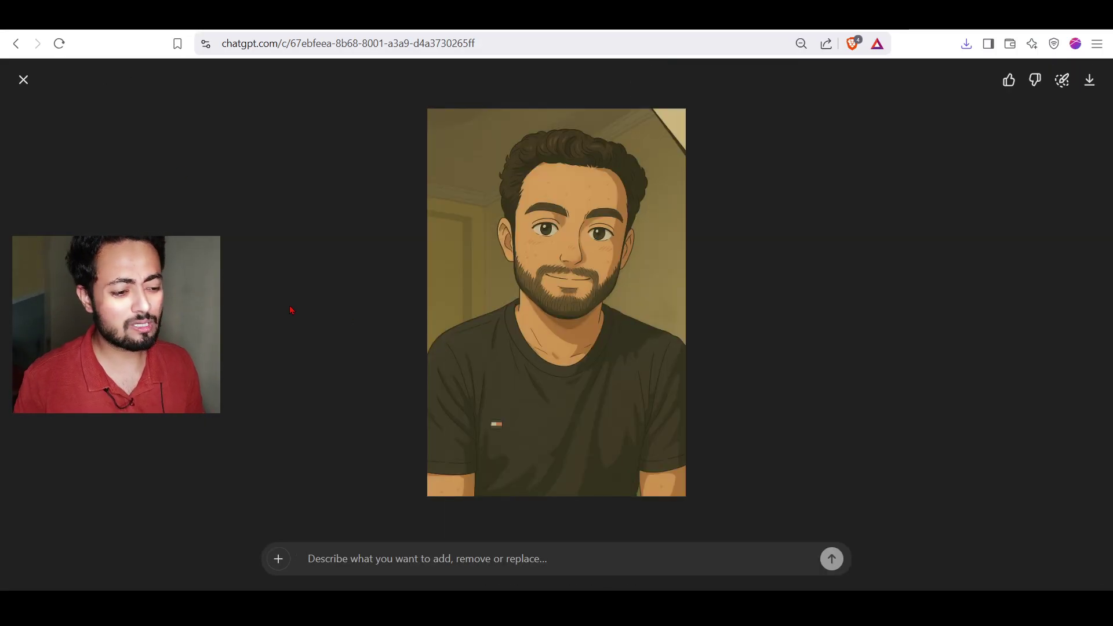
click(23, 79)
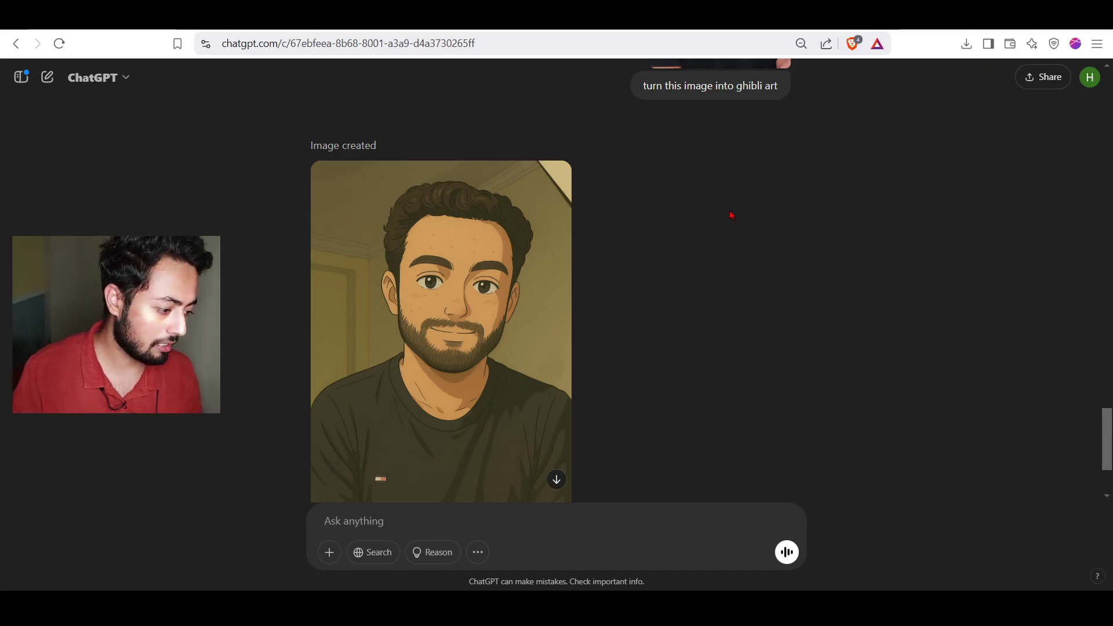
Review the earlier source photos and Ghibli portraits in the ChatGPT conversation, including the green T-shirt and suit pictures.
scroll(730, 207, up, 7)
scroll(731, 243, up, 2)
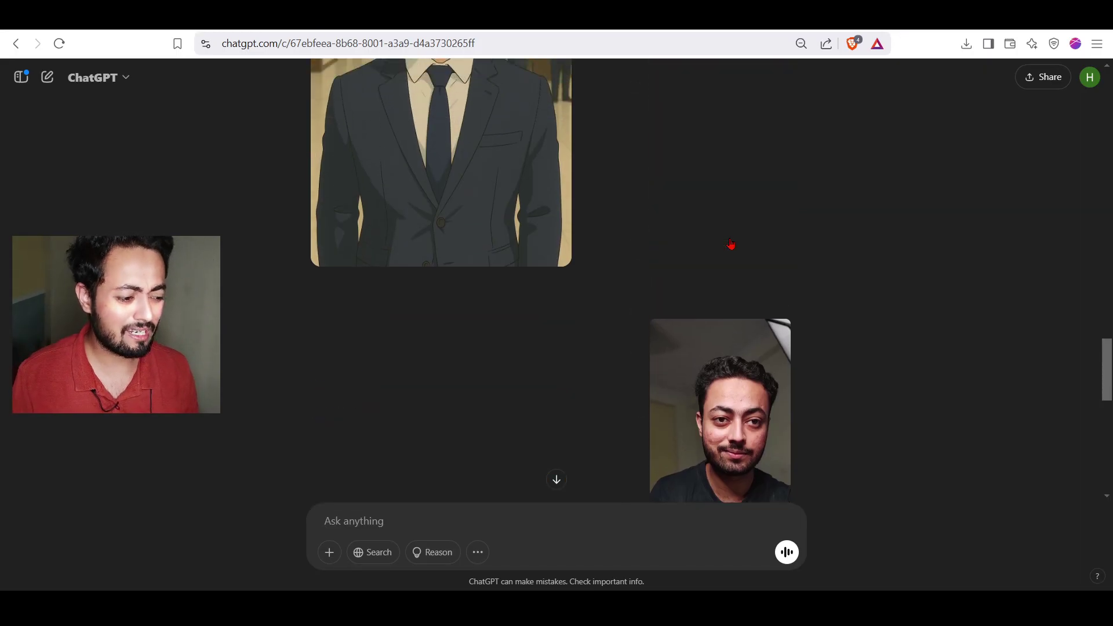
scroll(730, 243, up, 10)
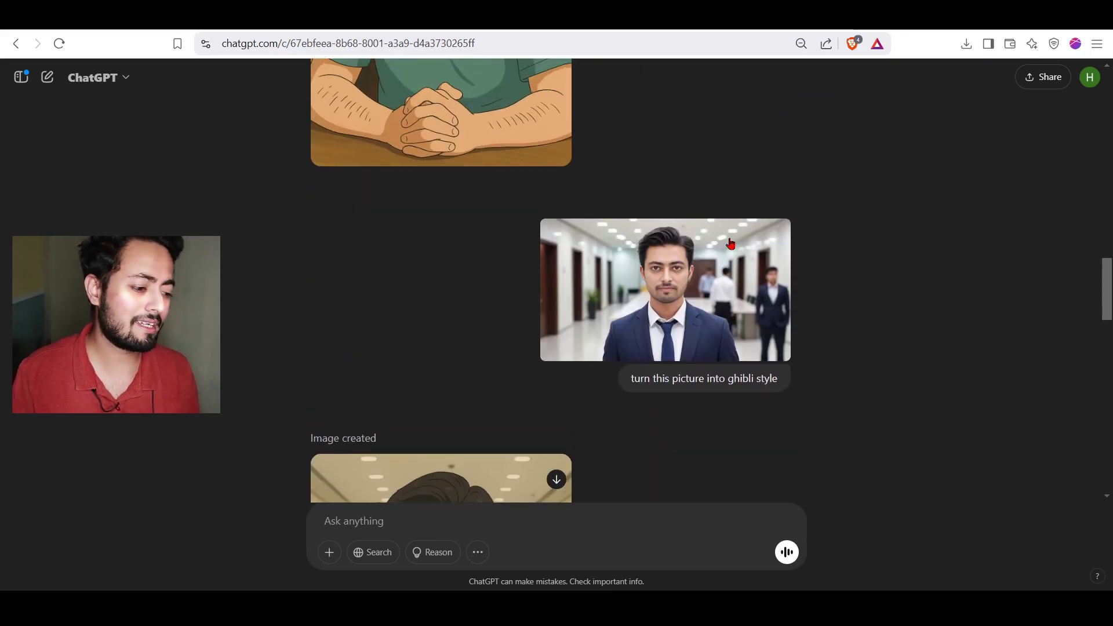
scroll(731, 244, up, 4)
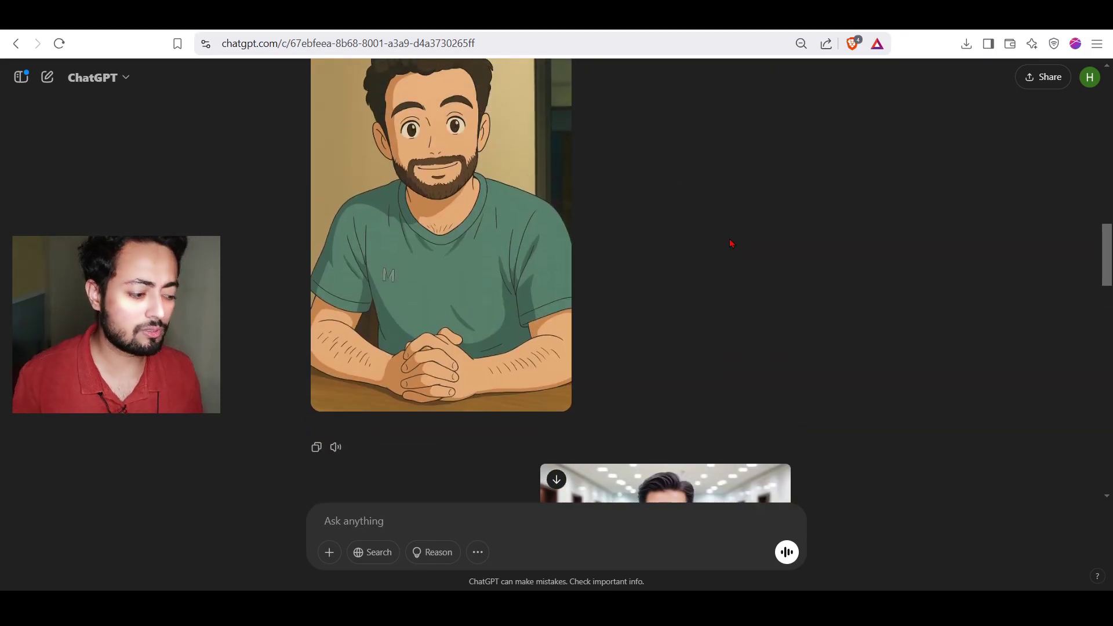
scroll(730, 244, down, 15)
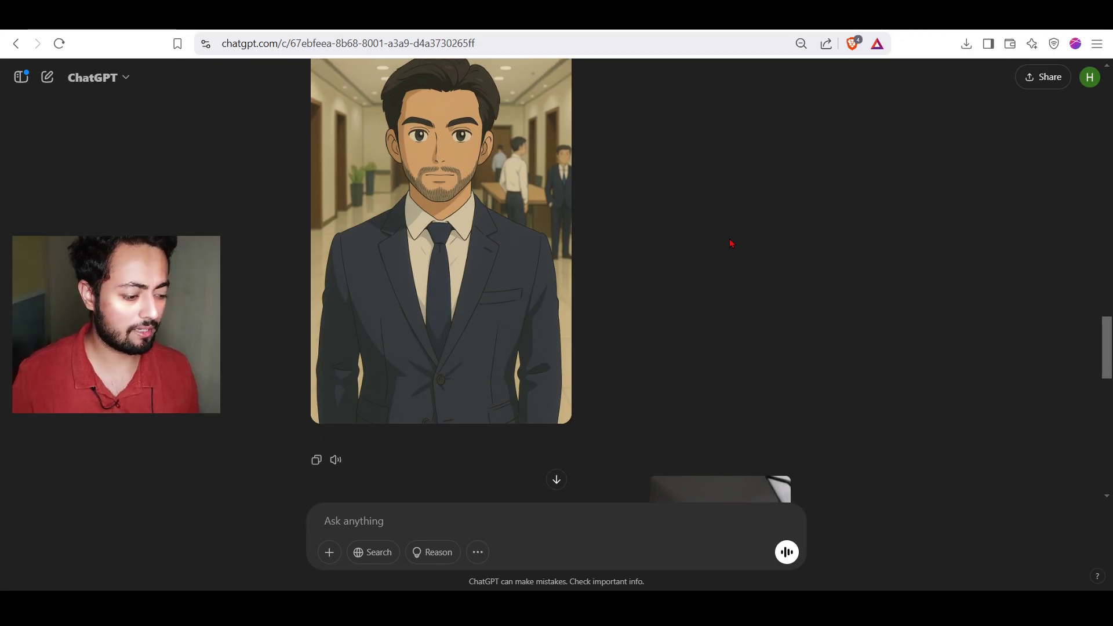
scroll(731, 244, down, 10)
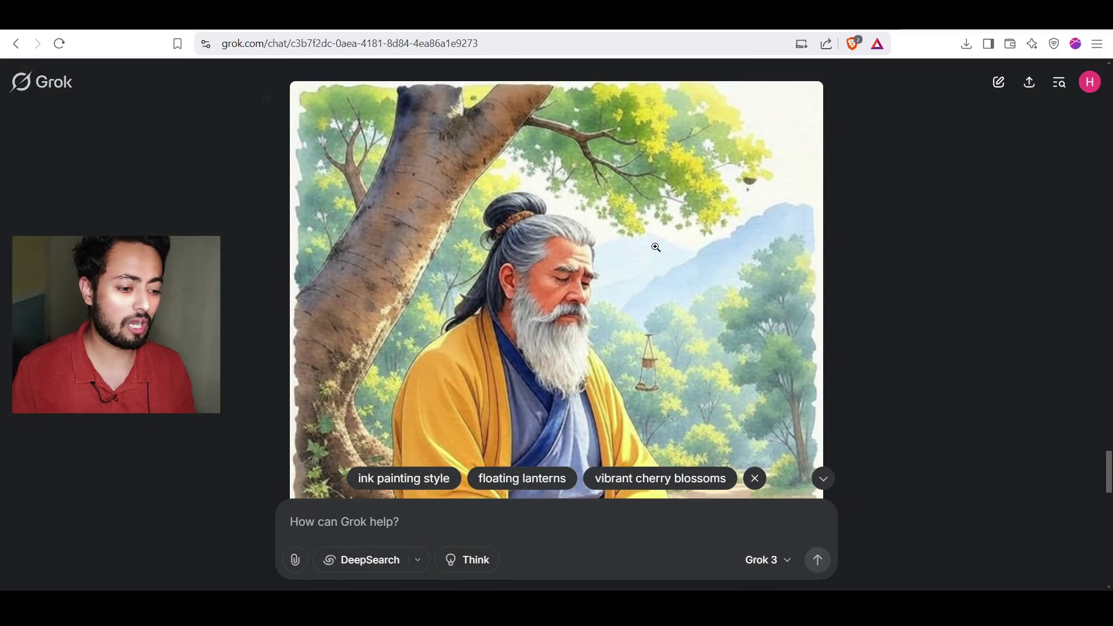
Switch to the Grok conversation and attach the photo IMG_20250305_171517.jpg to a new message.
scroll(657, 253, up, 10)
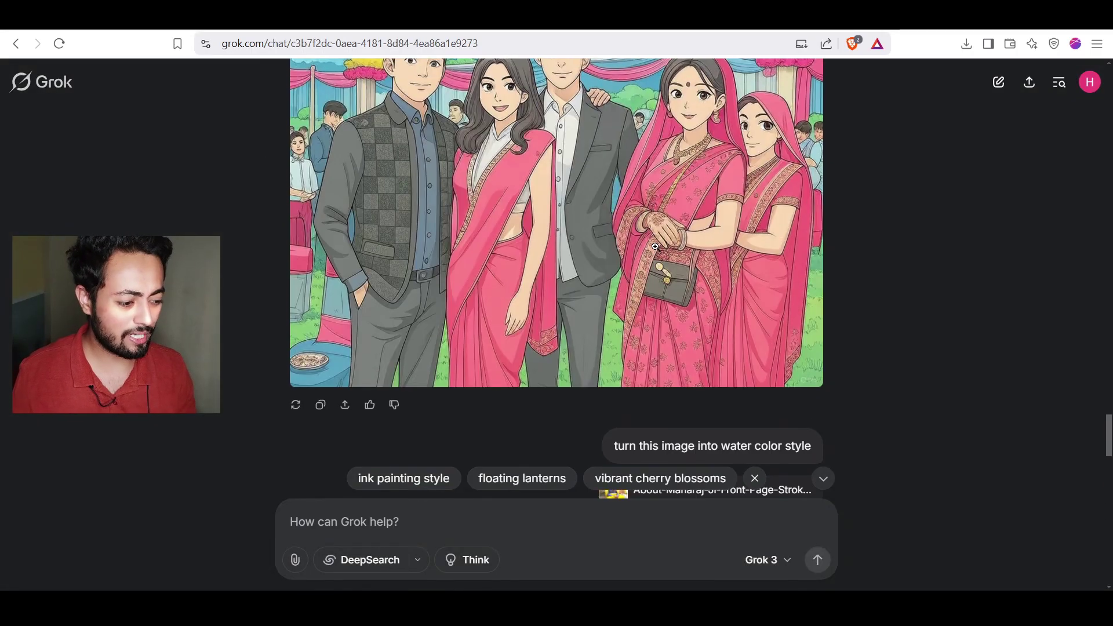
scroll(657, 252, up, 10)
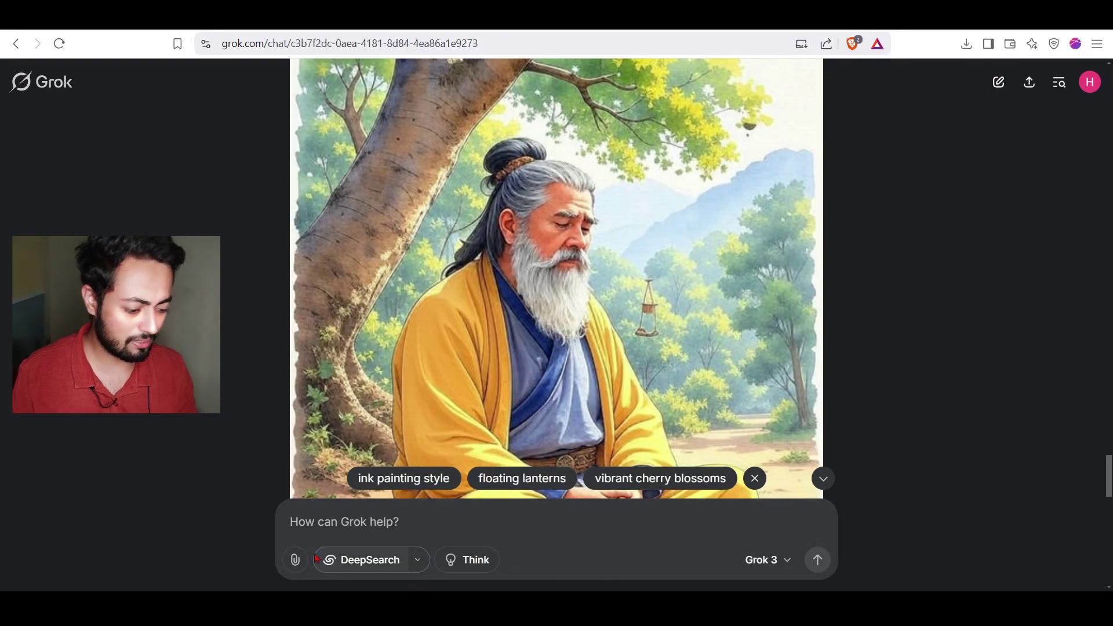
click(296, 561)
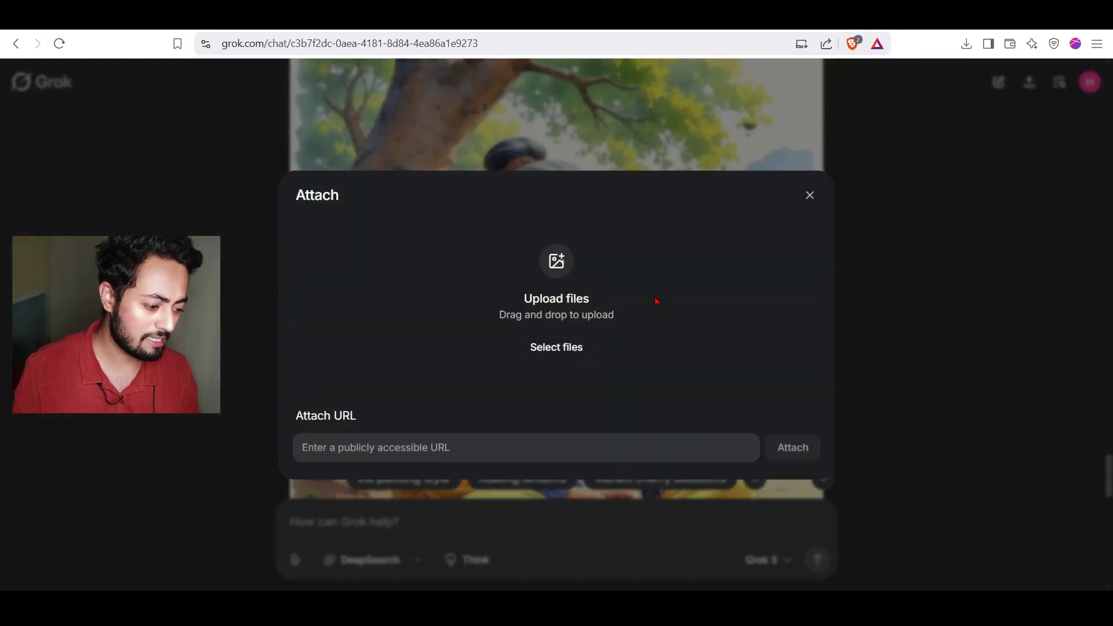
click(564, 347)
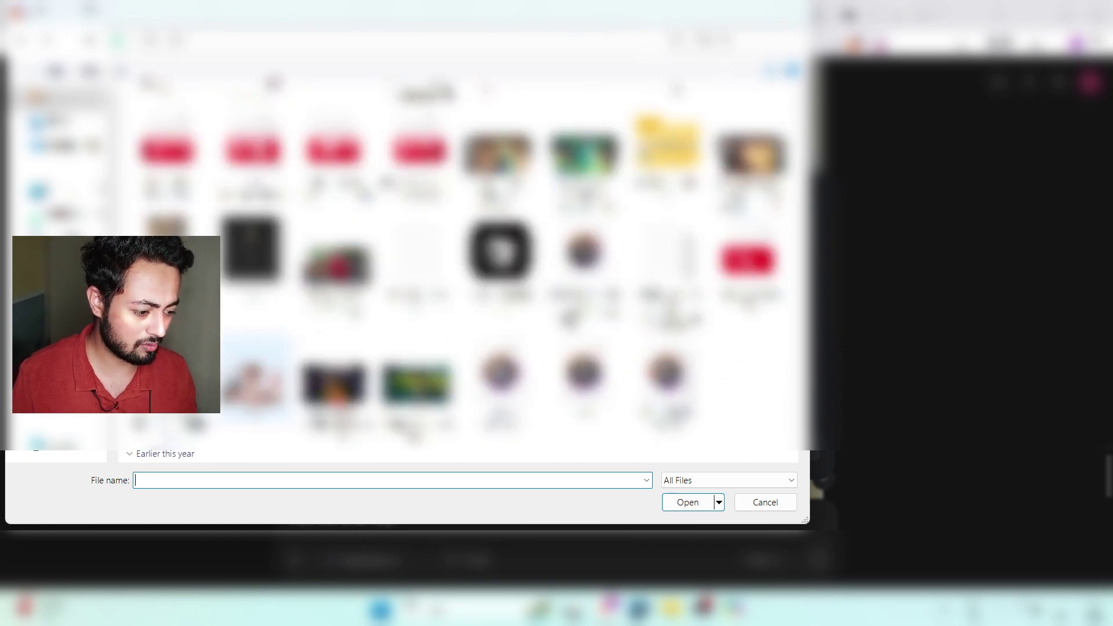
scroll(393, 280, down, 5)
click(342, 168)
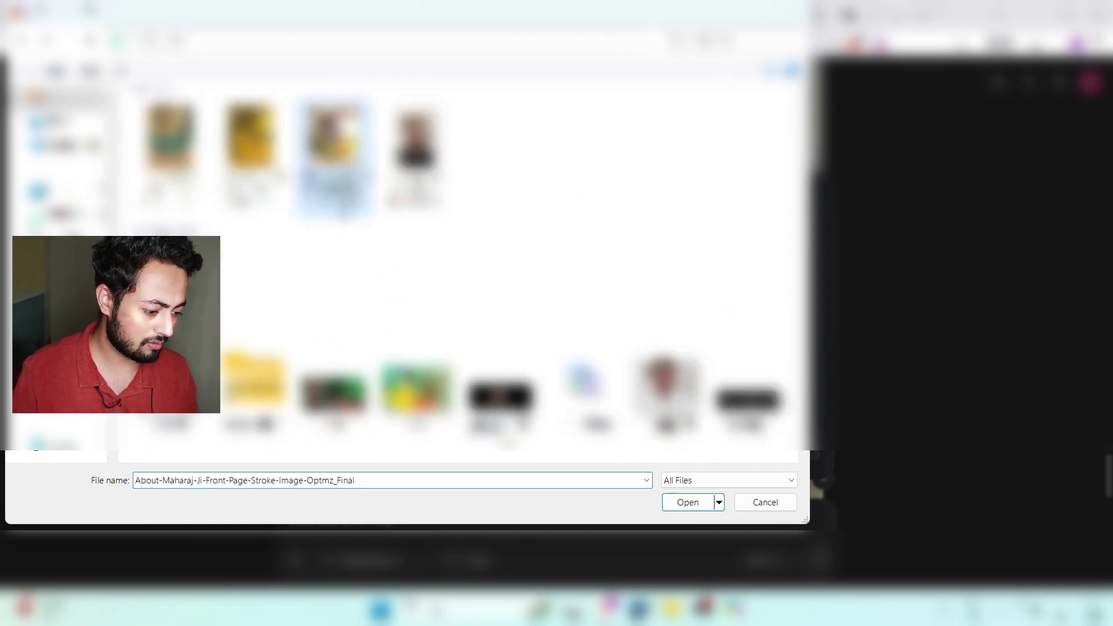
scroll(551, 323, down, 5)
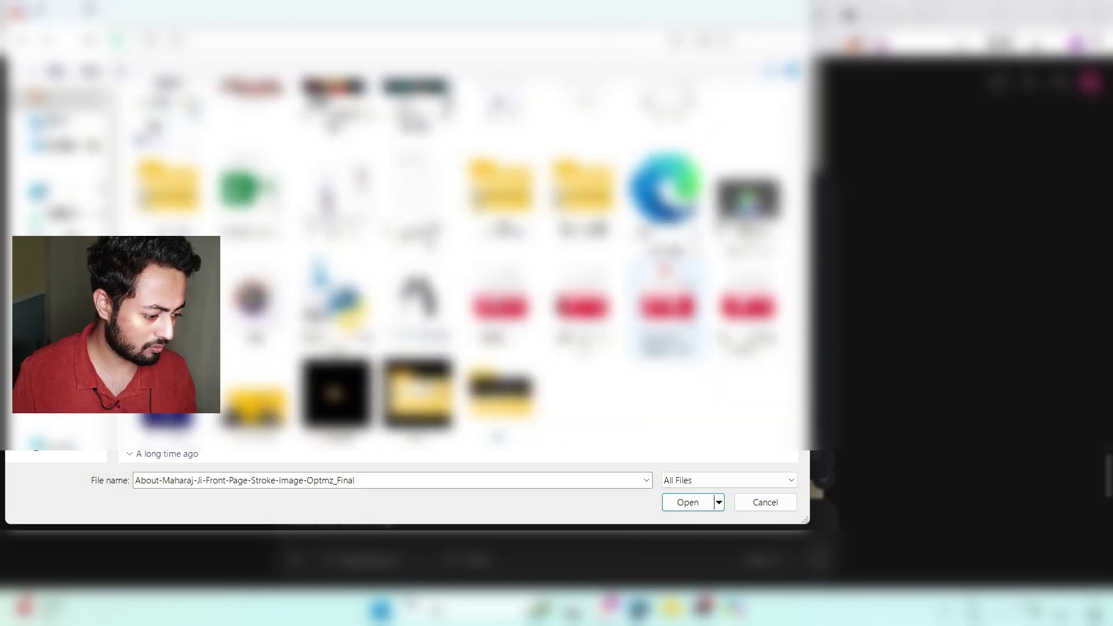
scroll(664, 268, up, 5)
click(664, 385)
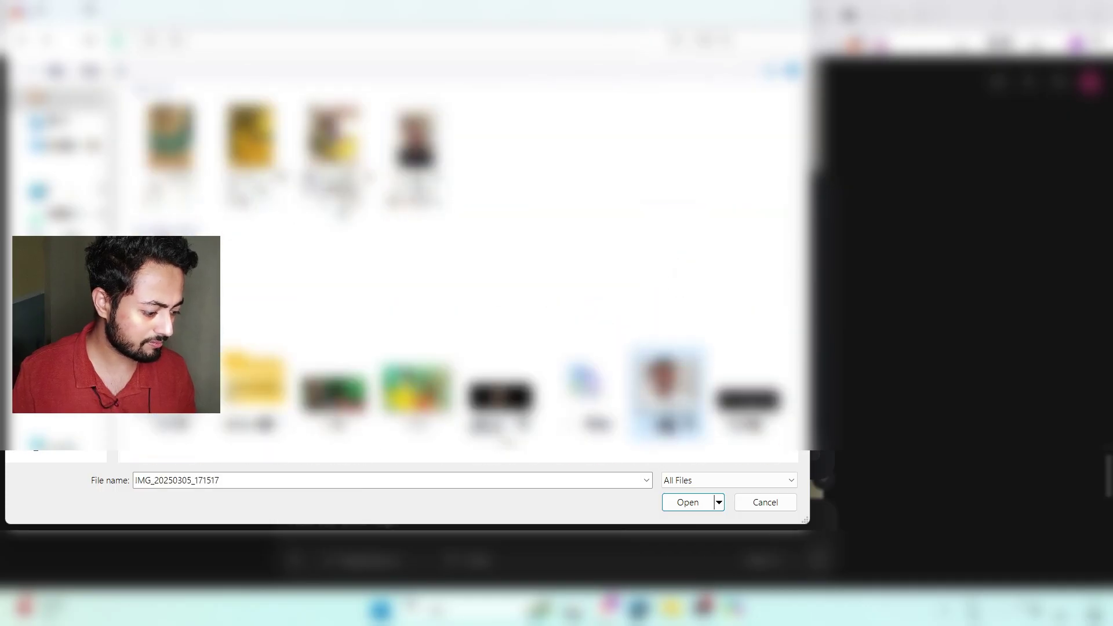
click(687, 505)
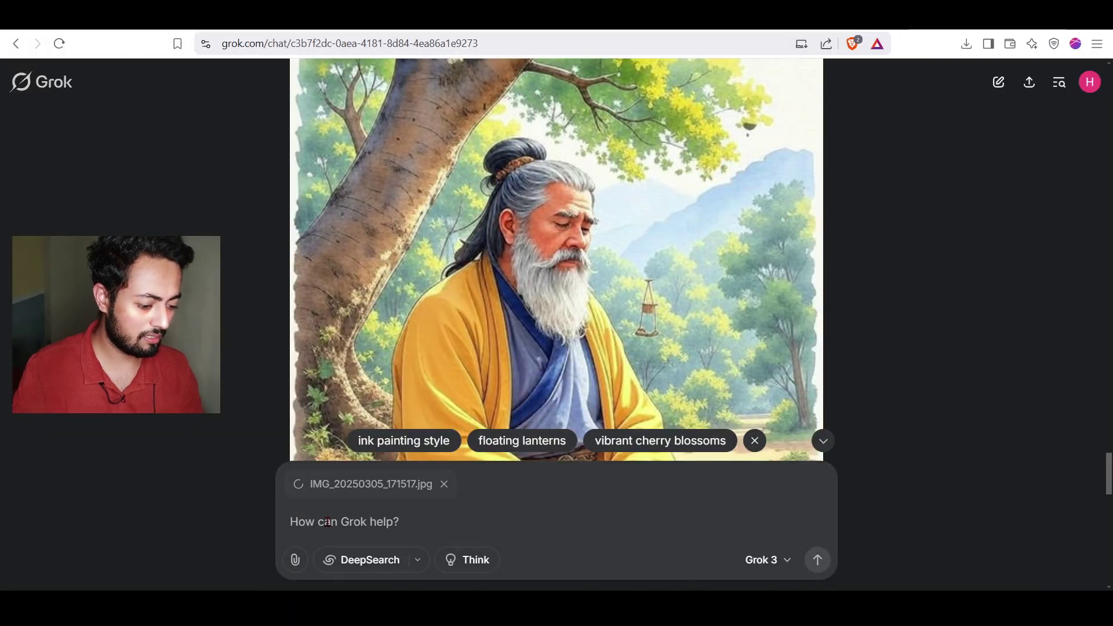
Send the attached photo to Grok with the prompt "turn this picture into ghibli art".
text(turn this pi)
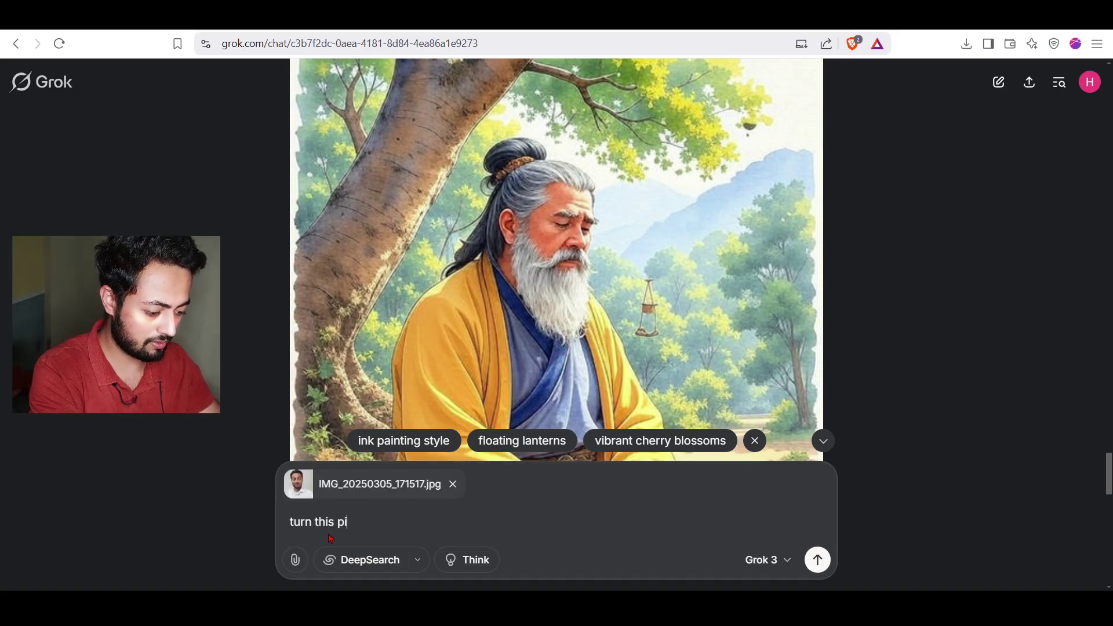
text(cture into ghu)
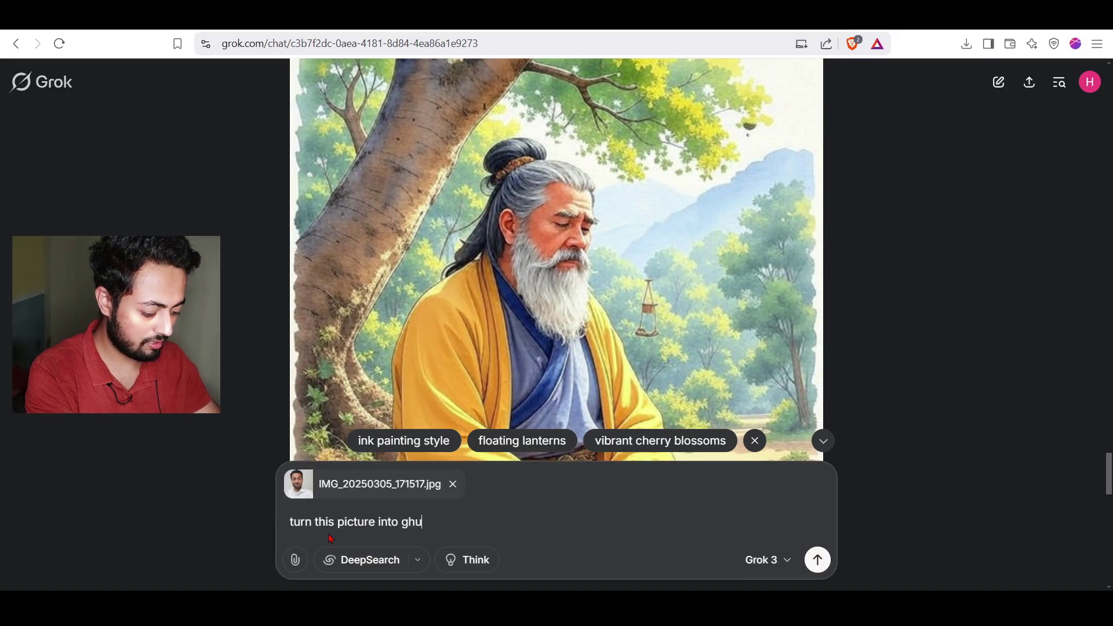
key(BackSpace)
text(ibli art)
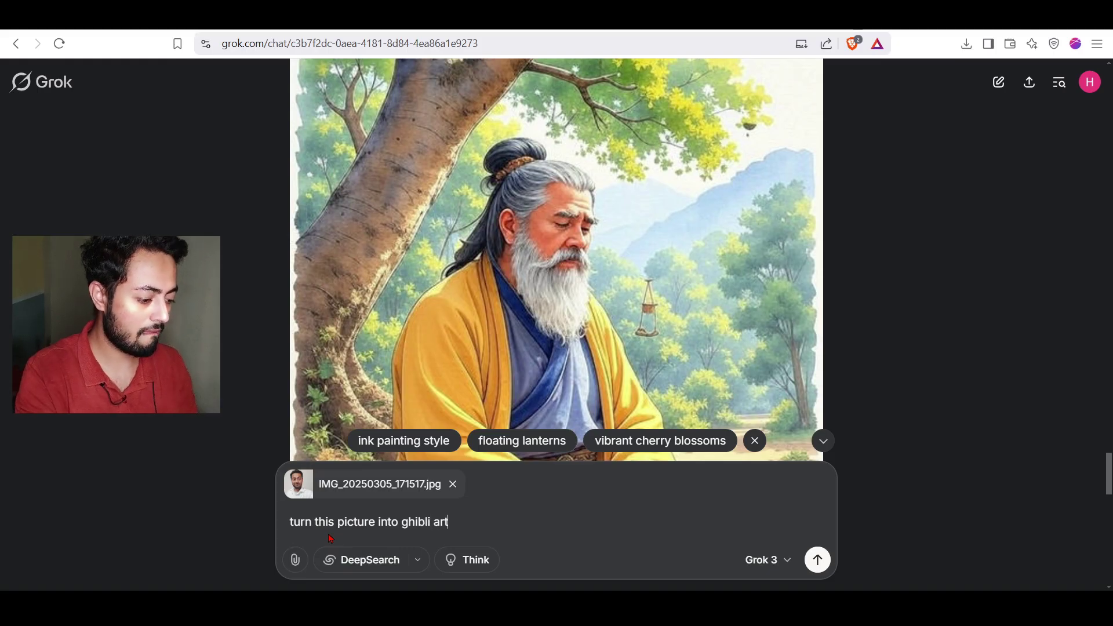
key(Return)
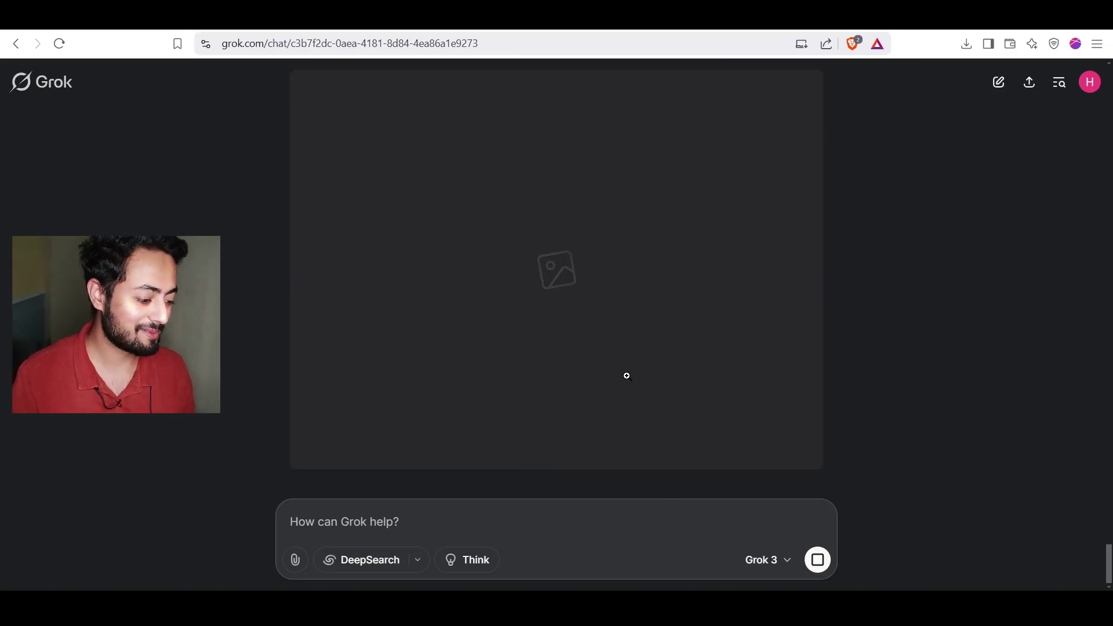
Examine the Ghibli portrait Grok generates from the photo, including in the enlarged view.
scroll(831, 348, up, 3)
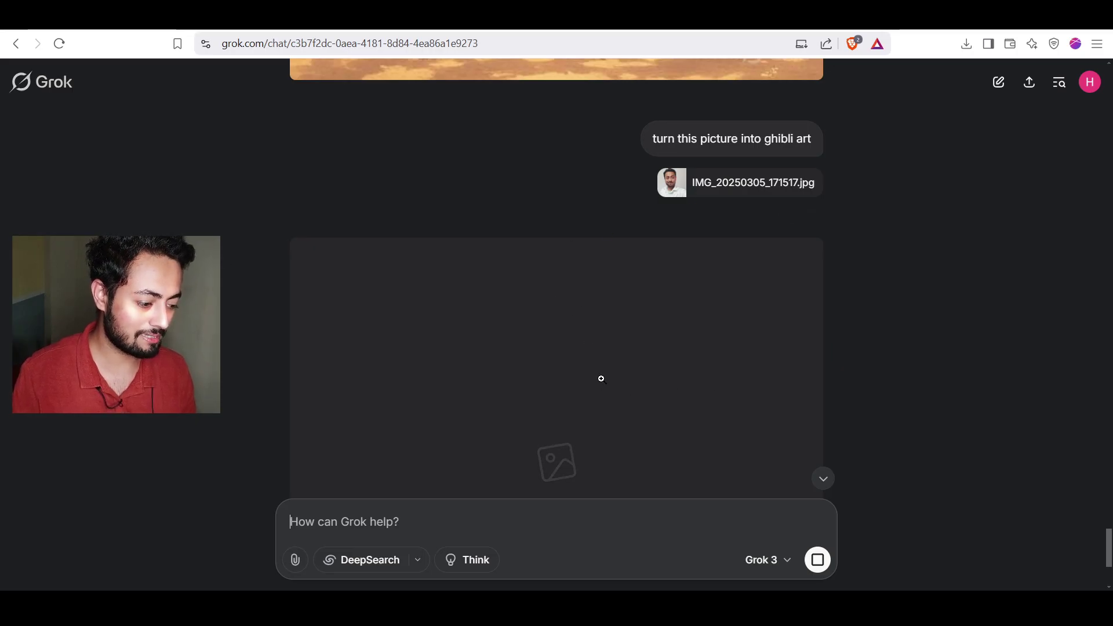
scroll(601, 376, down, 3)
scroll(603, 386, up, 3)
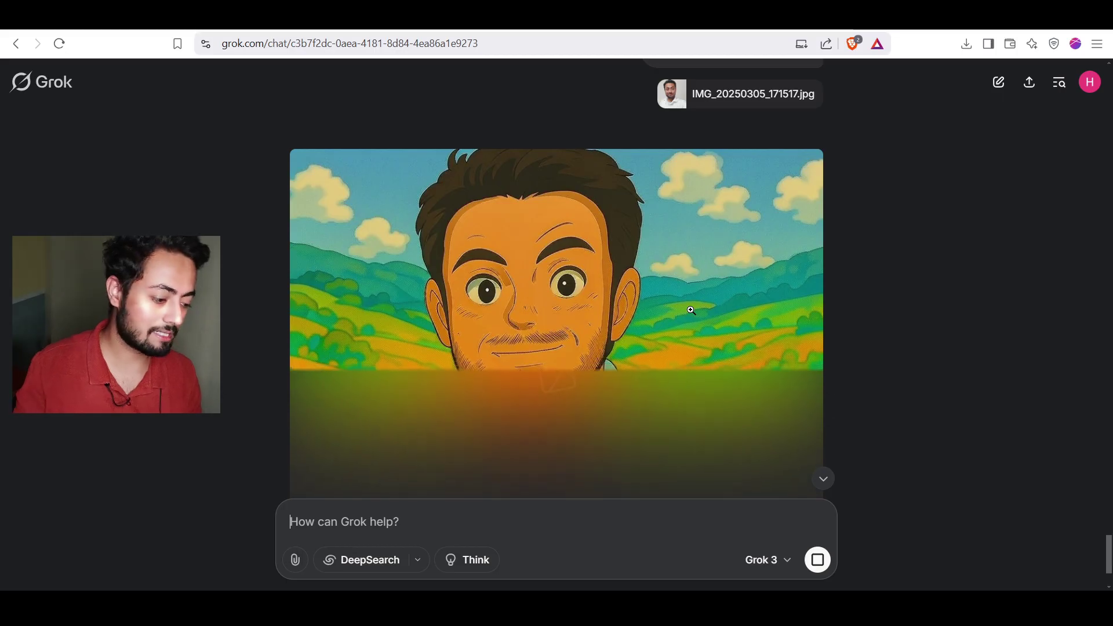
scroll(691, 311, down, 2)
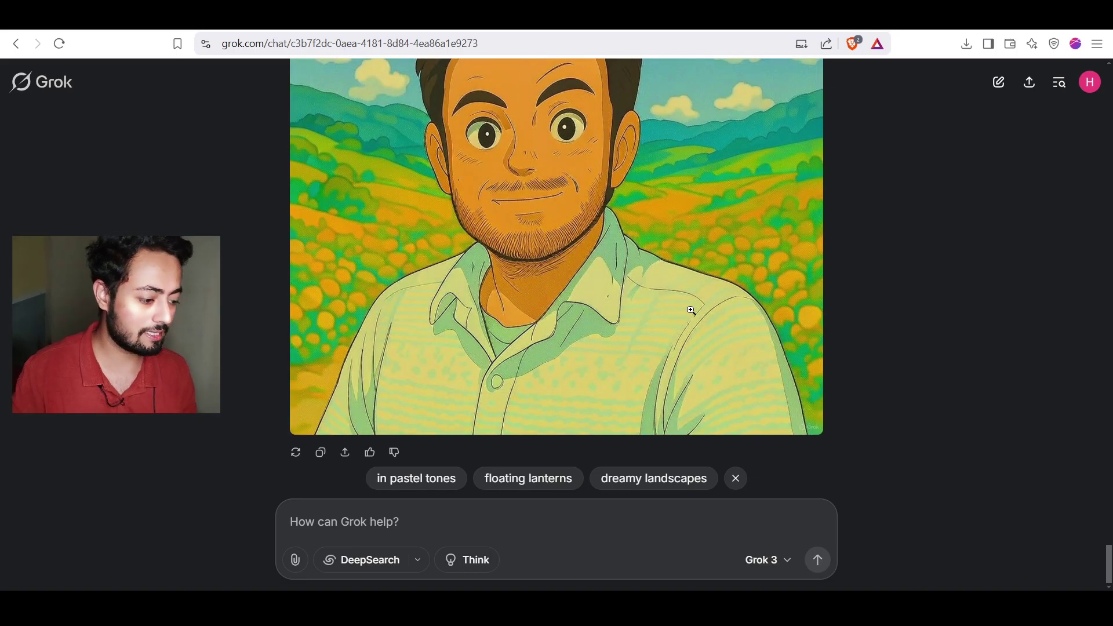
scroll(691, 310, up, 3)
click(619, 267)
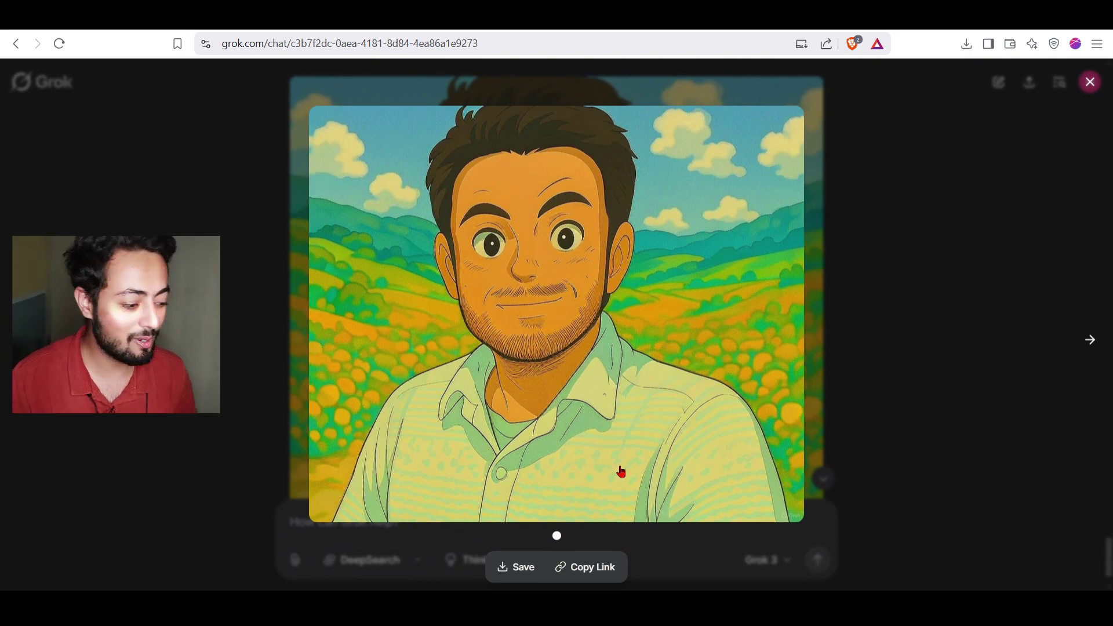
click(74, 405)
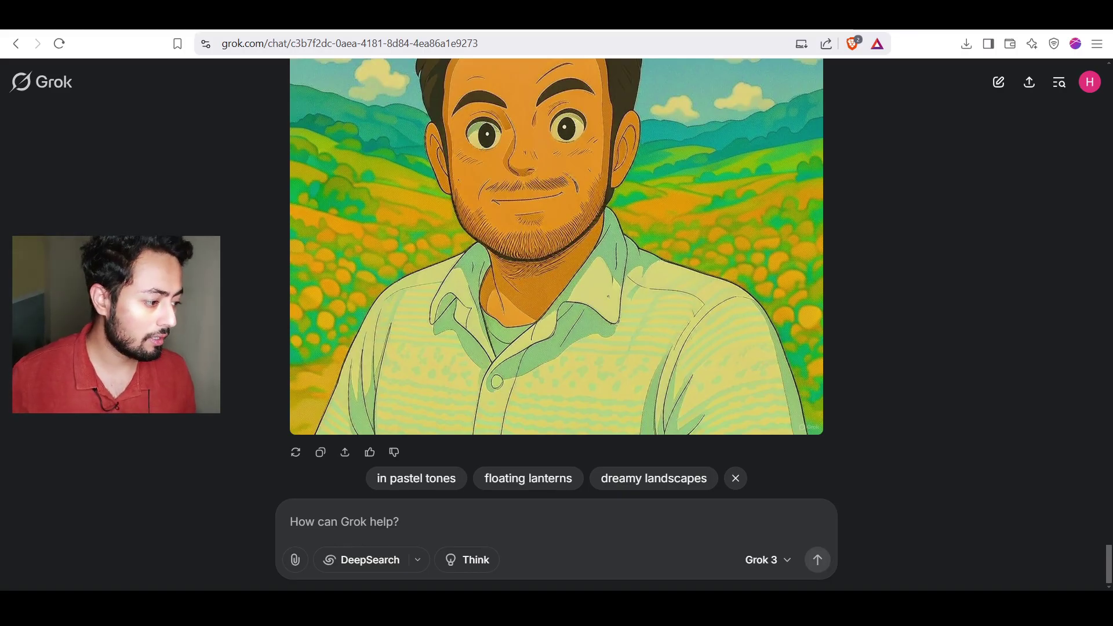
Switch to the Ghibli Wallpapers page at wallpaperset.com/ghibli-wallpapers and browse its first wallpapers.
key(ctrl+Tab)
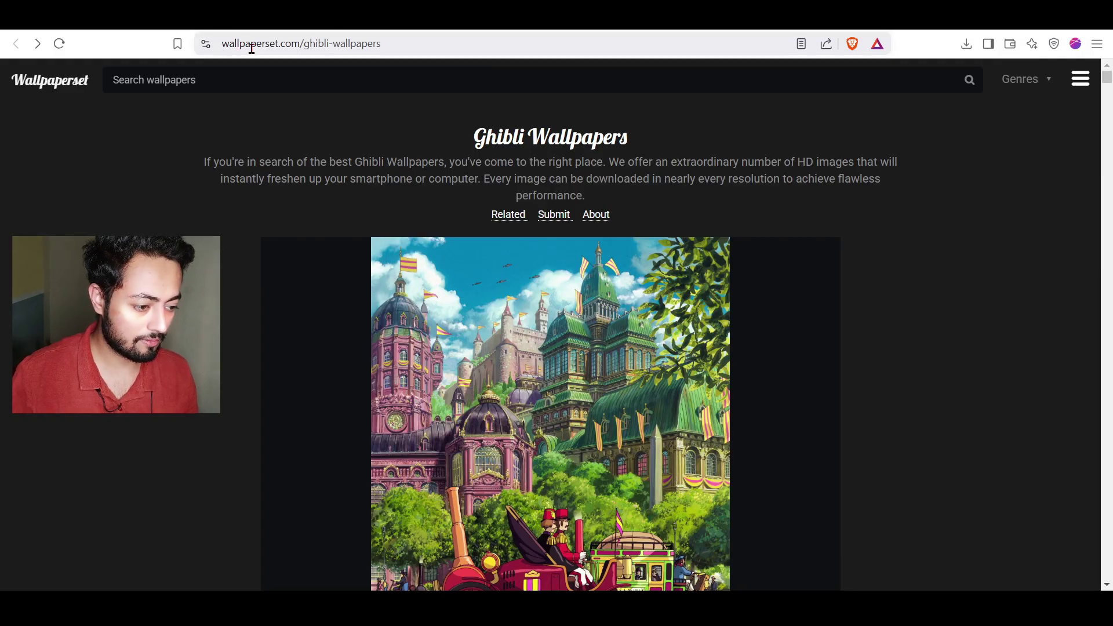
click(396, 47)
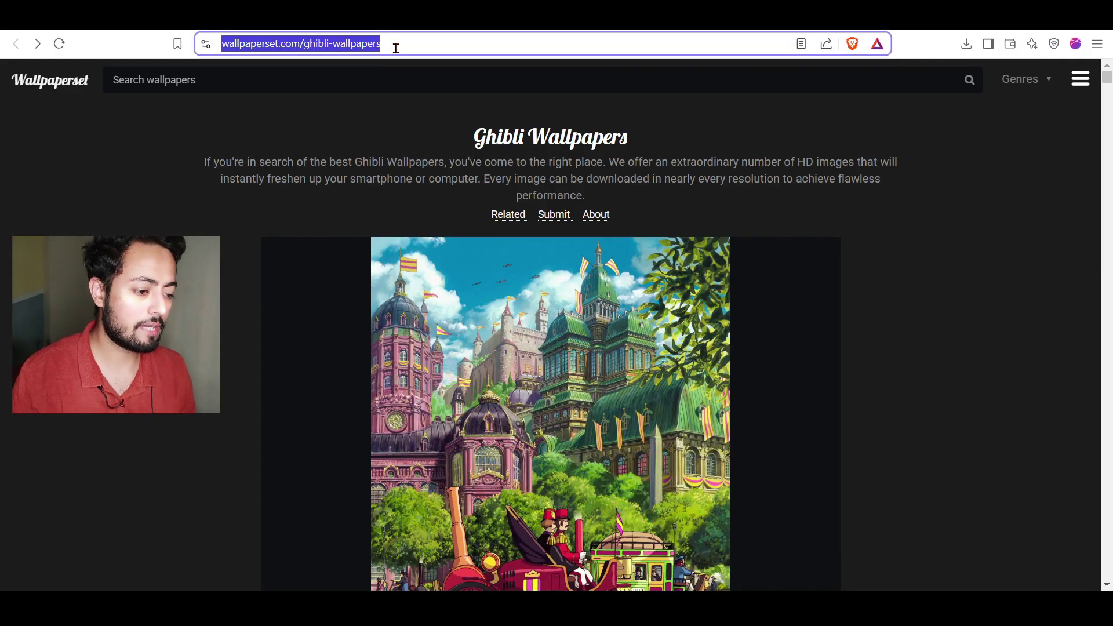
scroll(440, 371, down, 10)
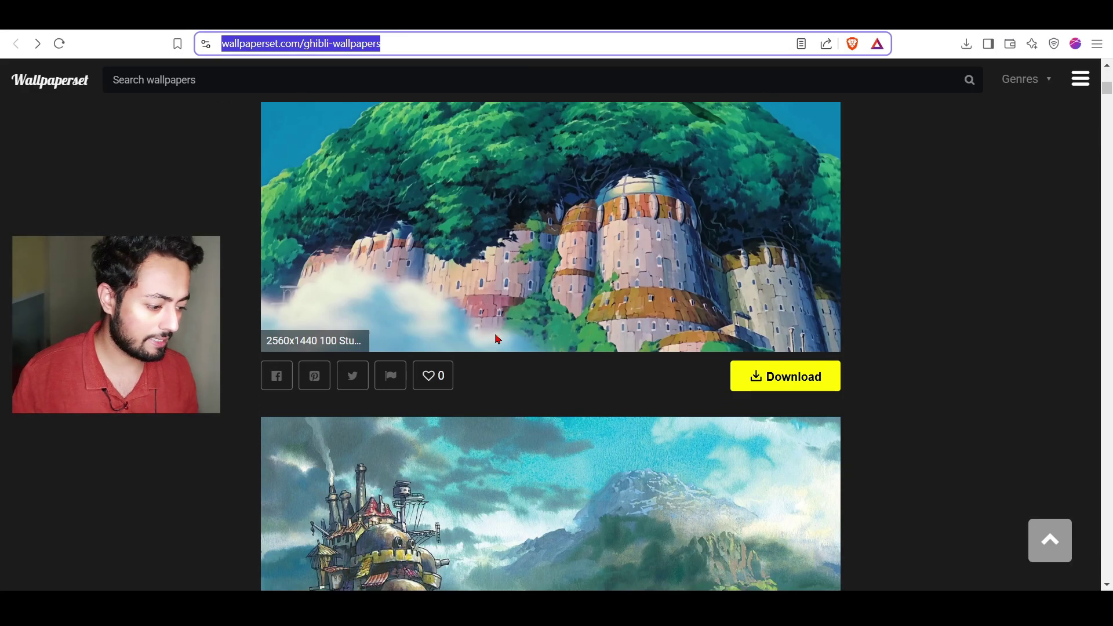
Try to download the 2560x1440 tree-covered castle wallpaper and the 1920x1080 walking castle wallpaper, closing each download prompt.
click(573, 277)
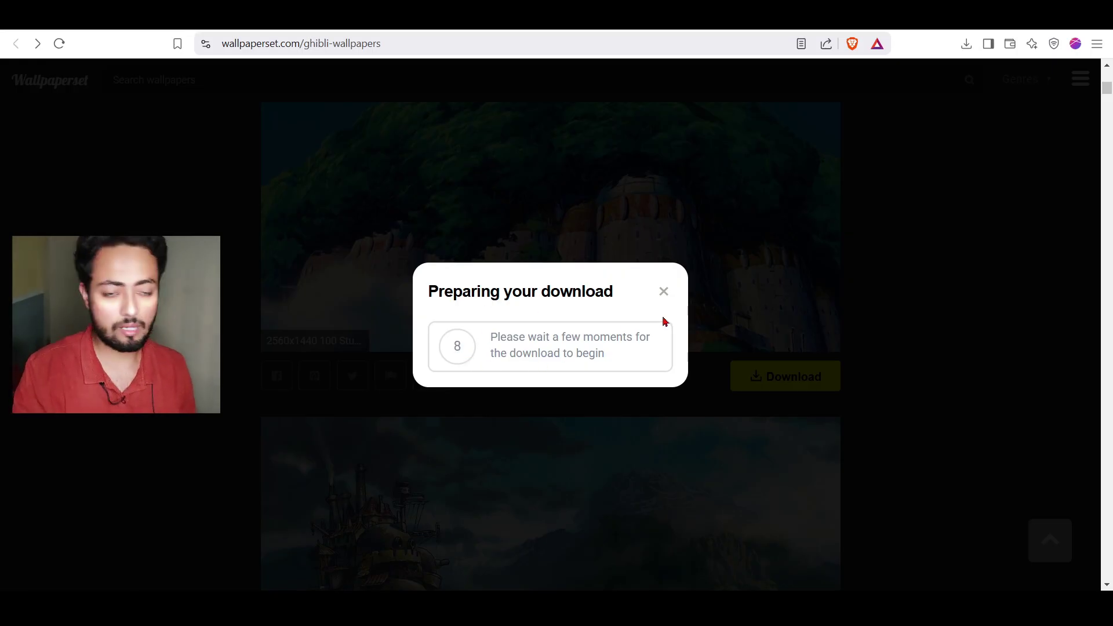
click(664, 291)
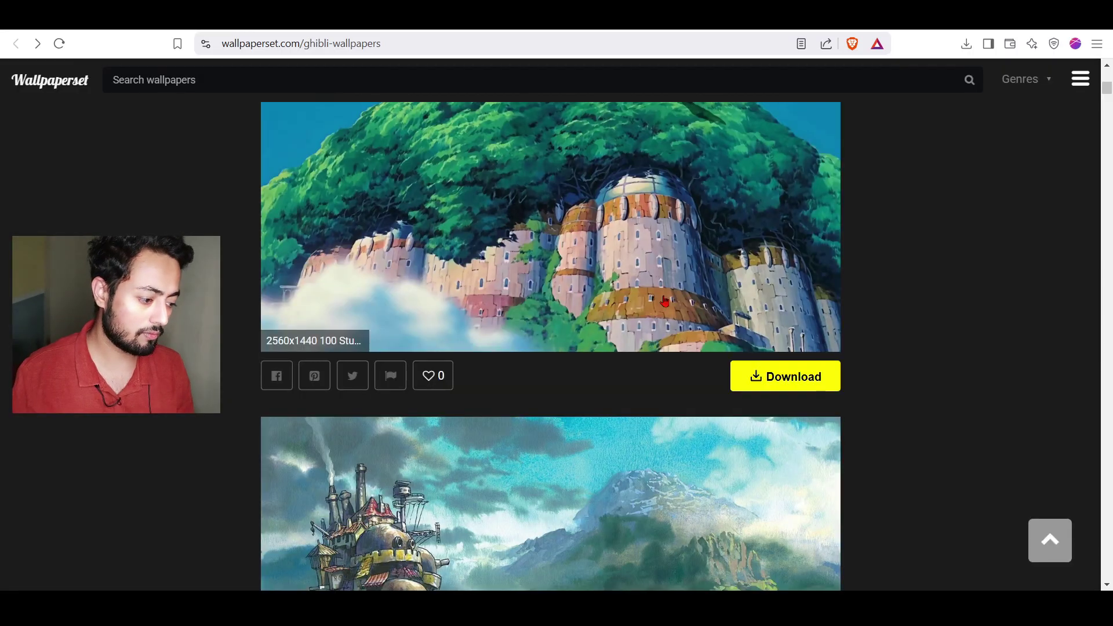
scroll(671, 506, down, 5)
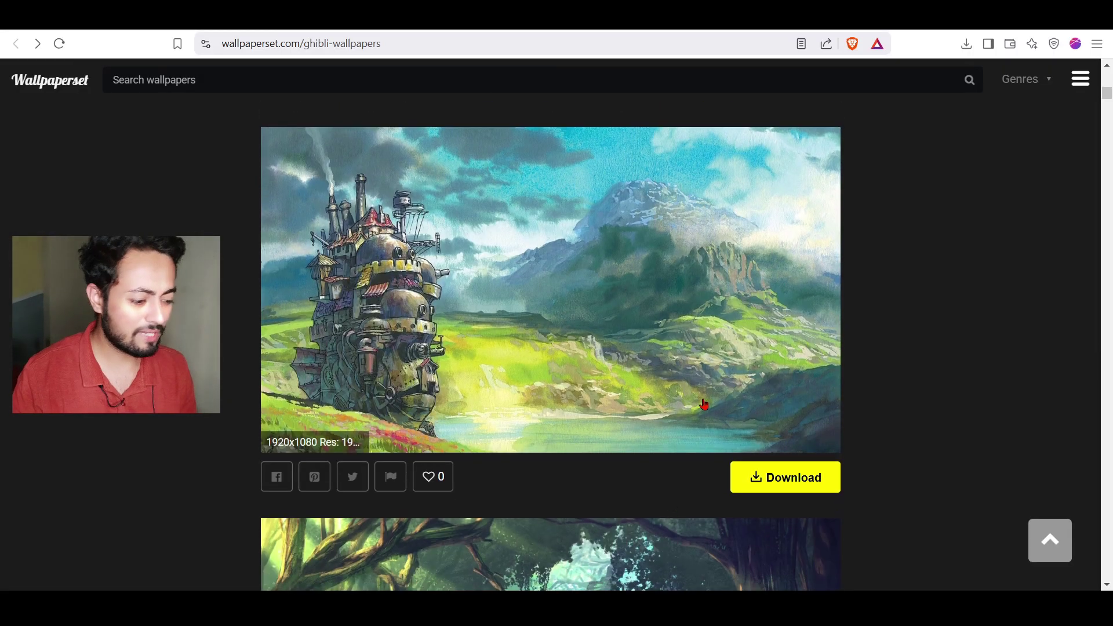
click(670, 359)
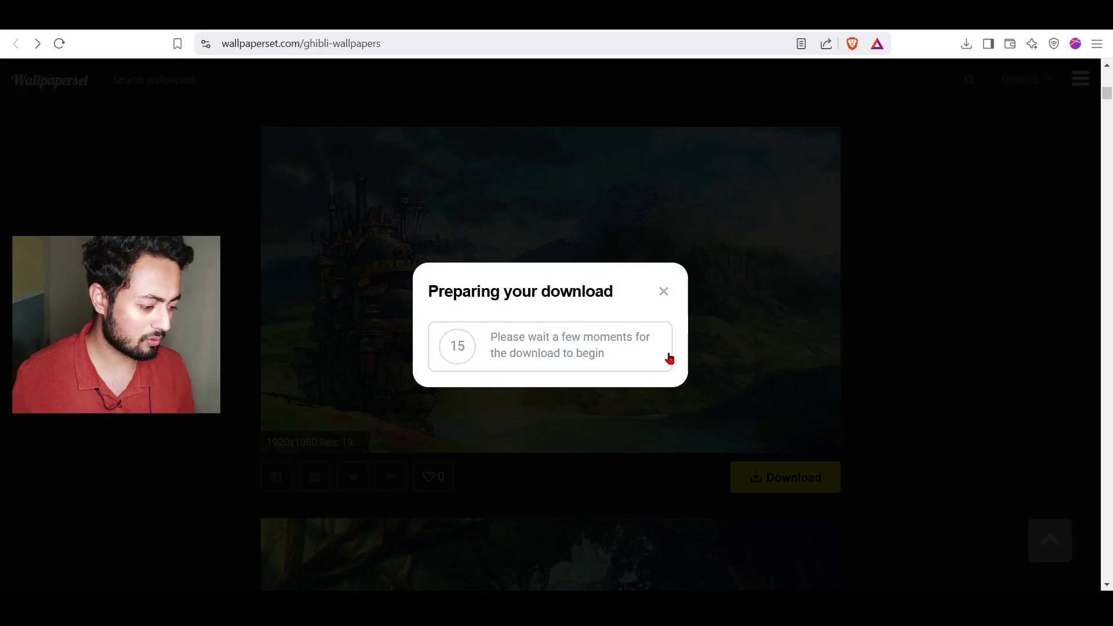
click(664, 292)
Browse further Ghibli wallpapers, expand the site's popular collections and open the Yoruichi Wallpaper collection.
scroll(664, 295, down, 10)
click(1080, 79)
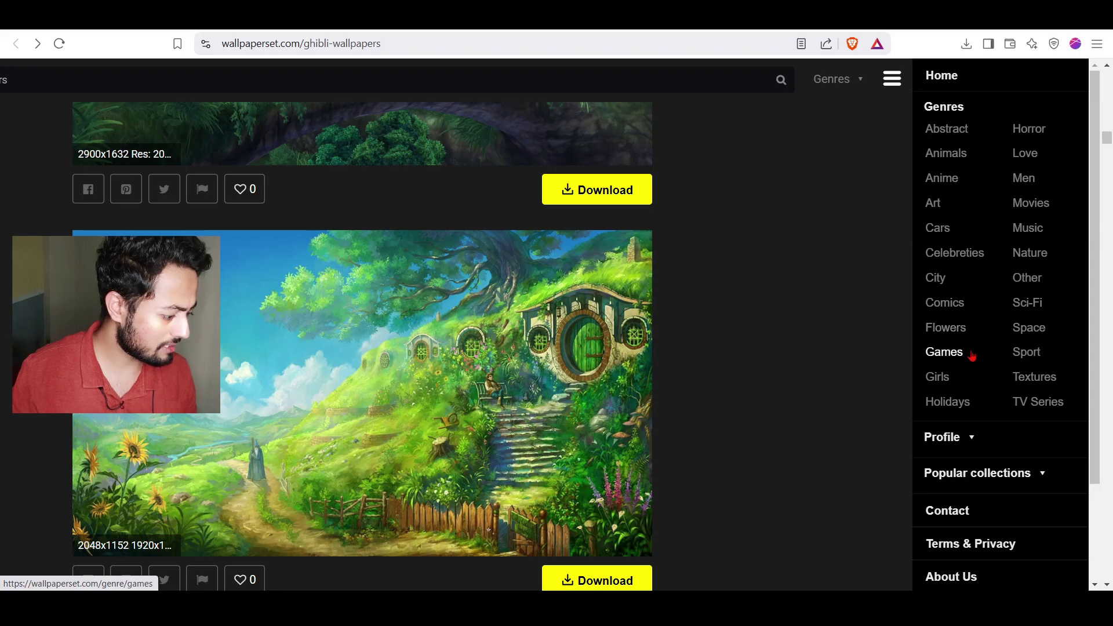
click(978, 475)
scroll(977, 480, down, 5)
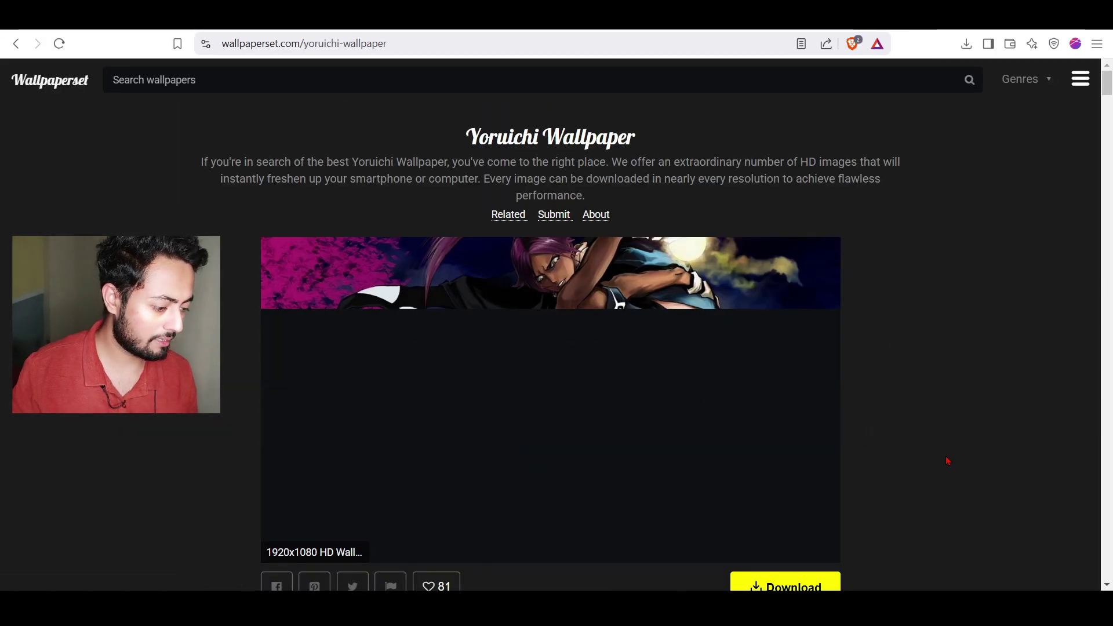
Examine the anime wallpapers offered in the Yoruichi Wallpaper collection.
scroll(947, 461, down, 4)
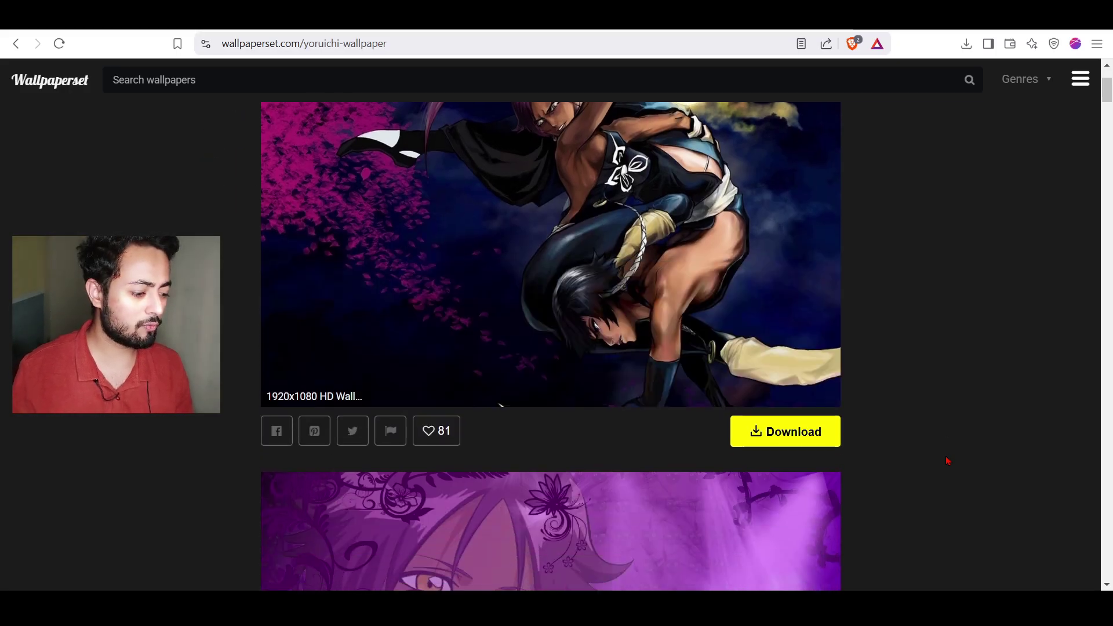
scroll(947, 461, down, 15)
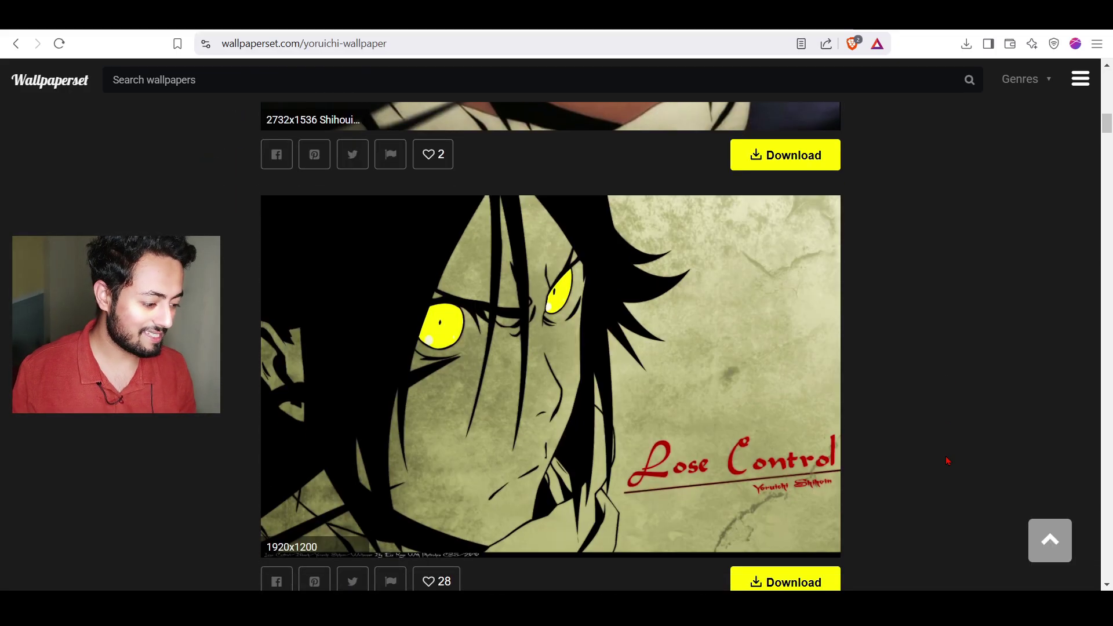
scroll(947, 461, up, 6)
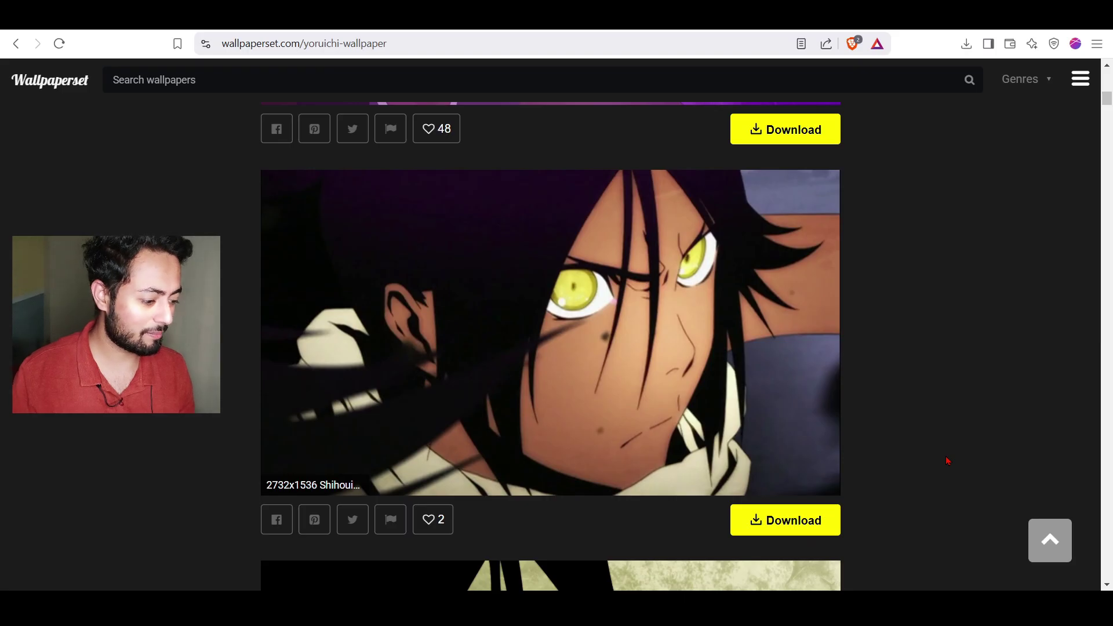
scroll(947, 461, down, 2)
scroll(947, 461, down, 12)
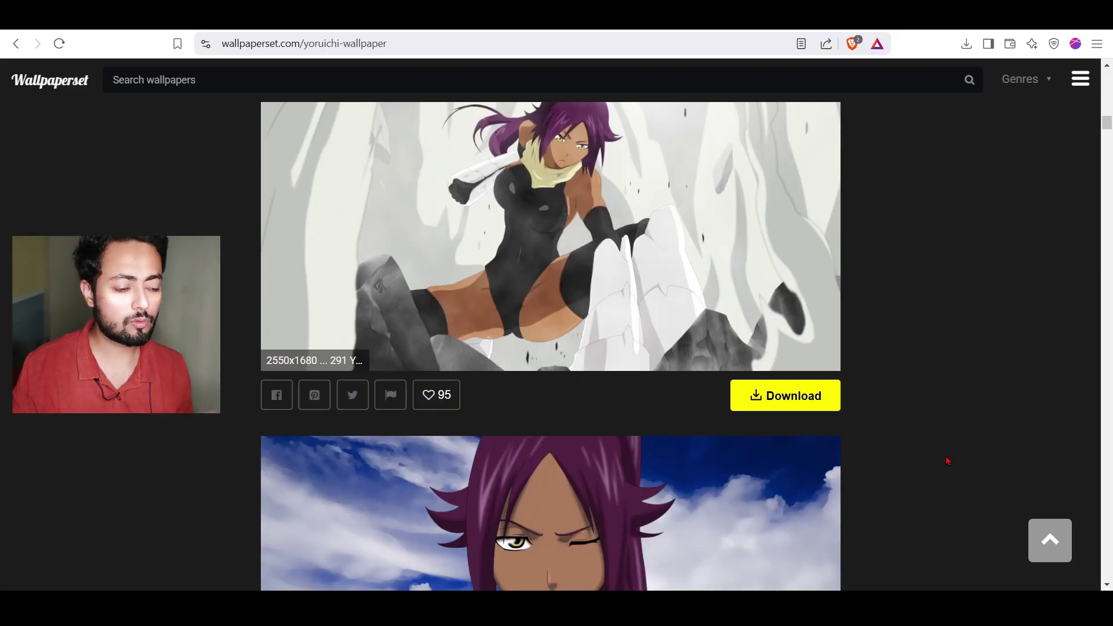
scroll(947, 461, down, 15)
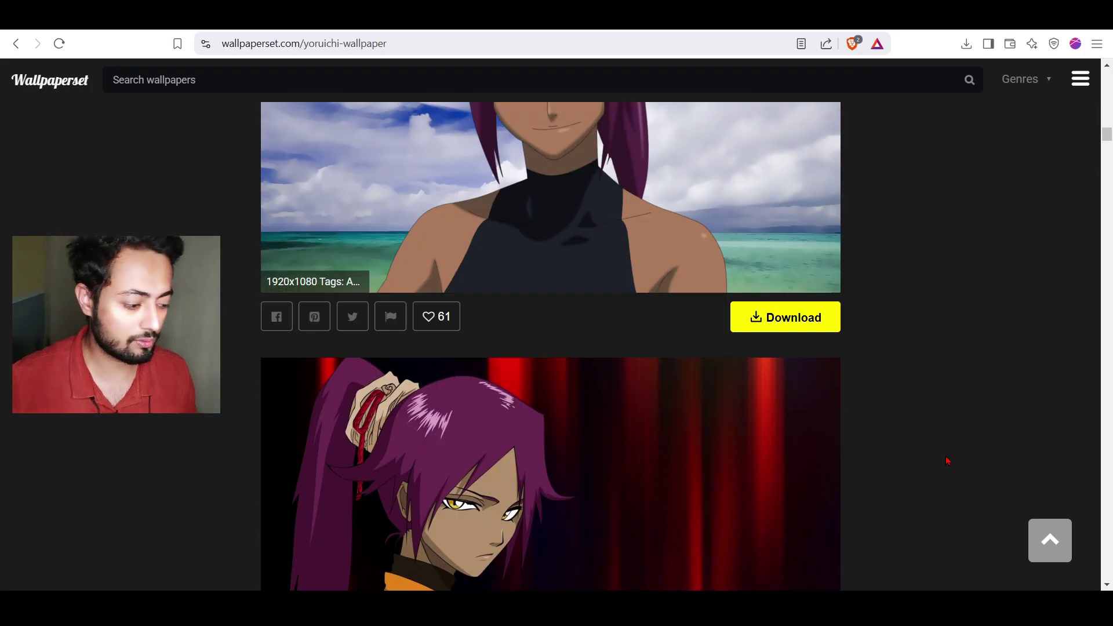
scroll(947, 461, down, 6)
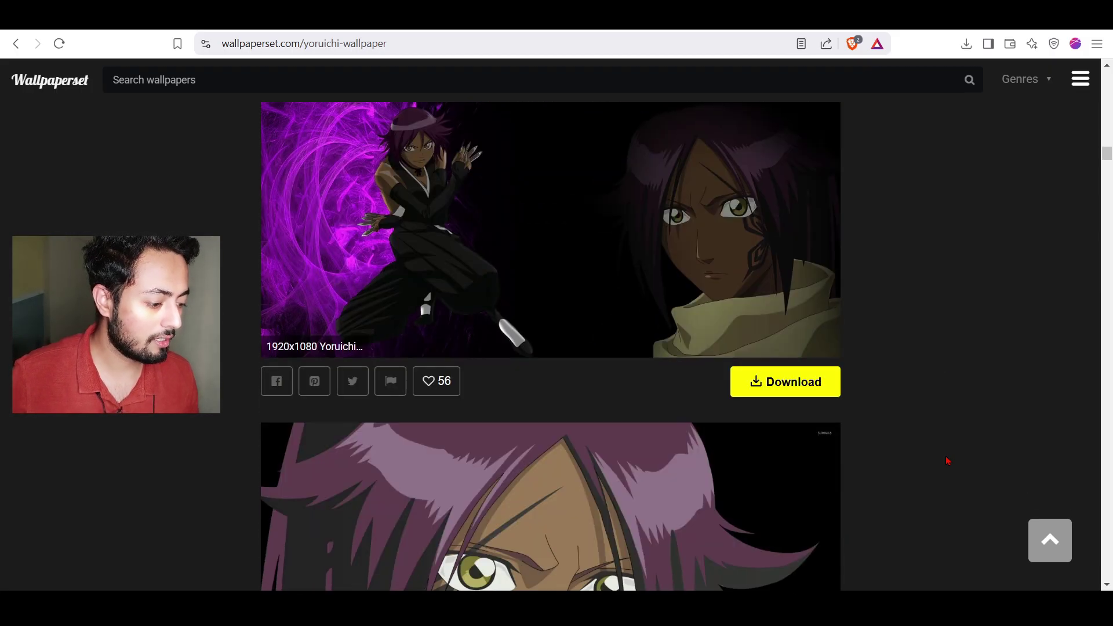
scroll(947, 461, up, 14)
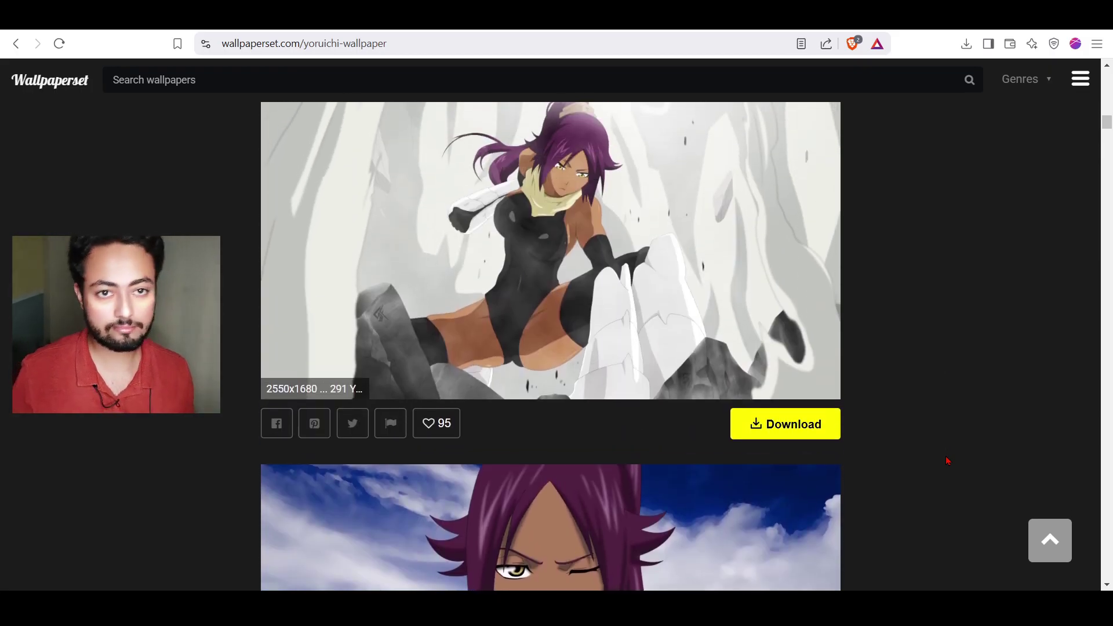
scroll(947, 461, up, 10)
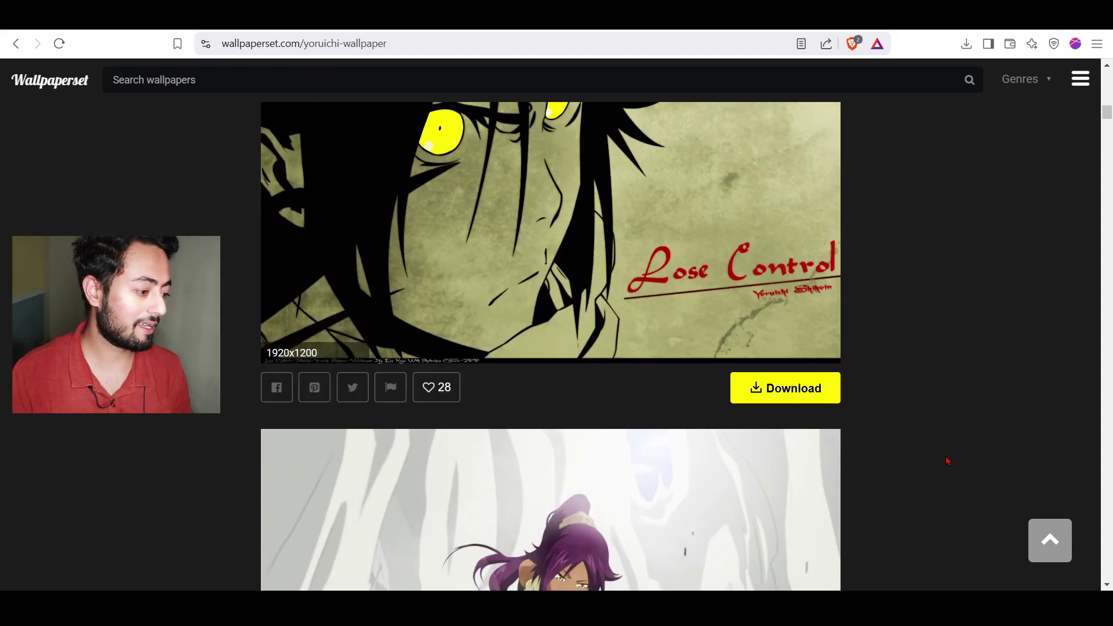